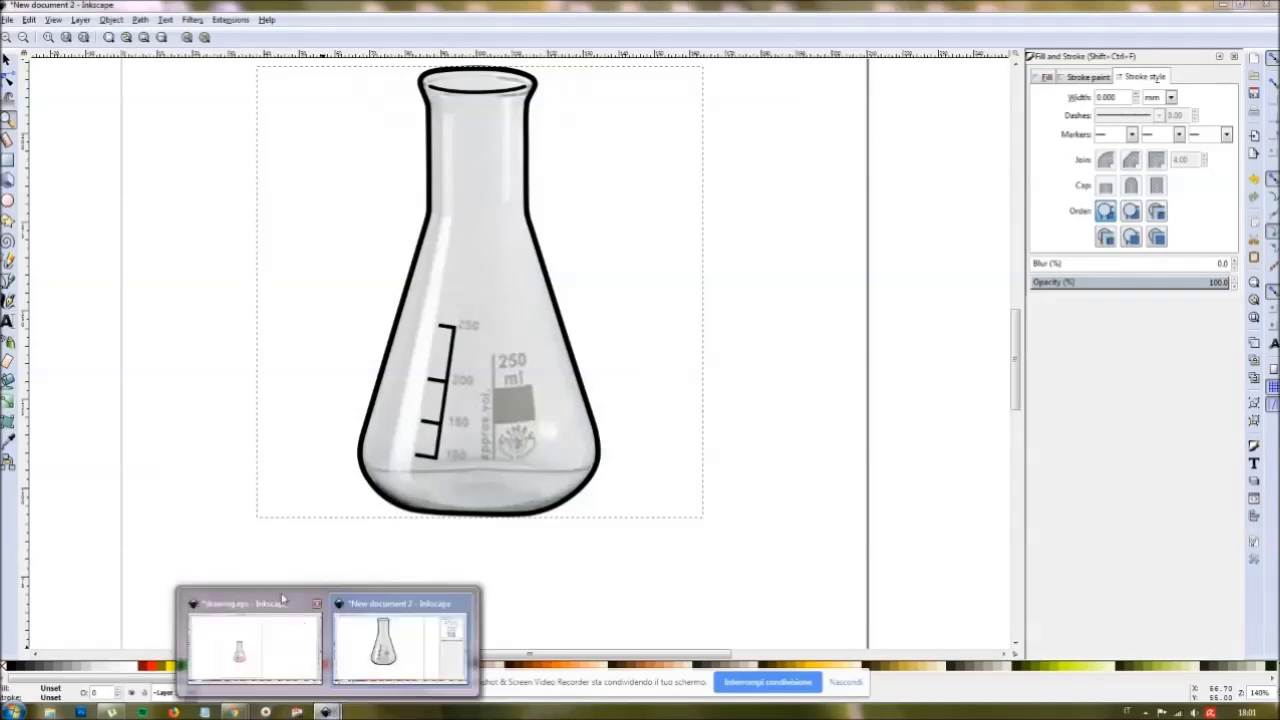
Step: Check the finished flask in the drawing.eps window, and return to the New document 2 tracing
left_click(285, 605)
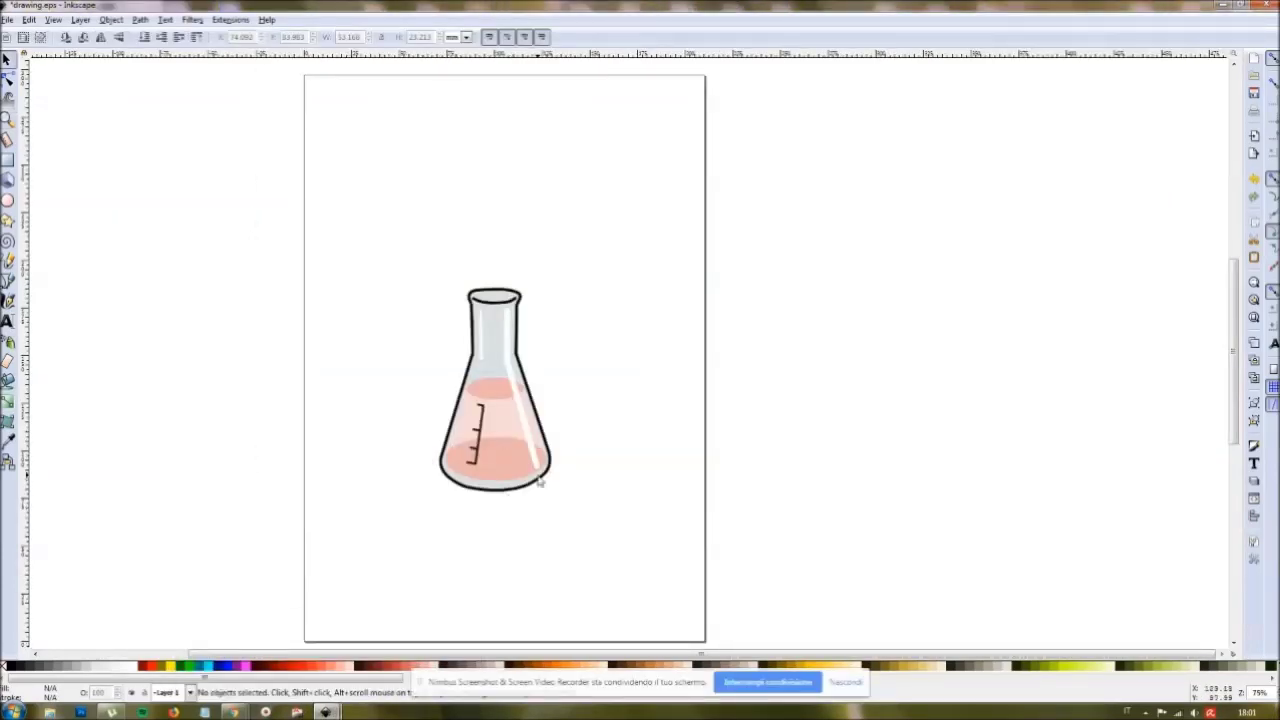
mouse_move(320, 712)
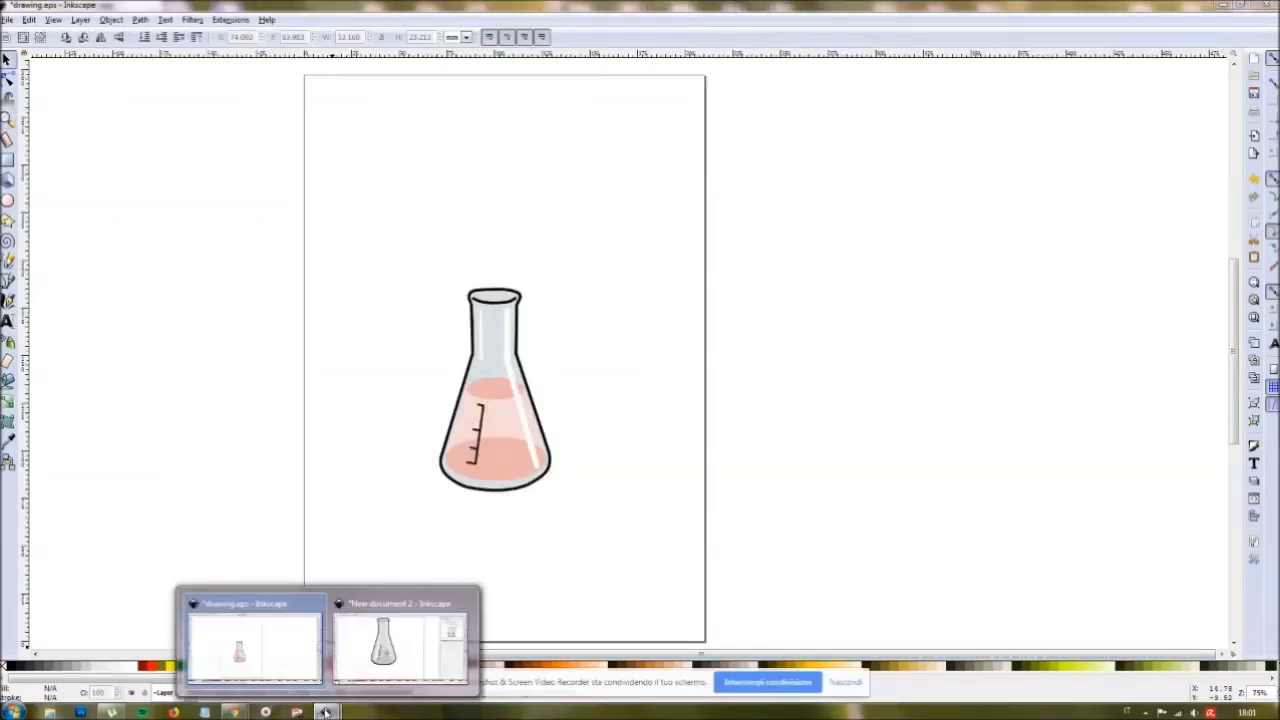
left_click(397, 608)
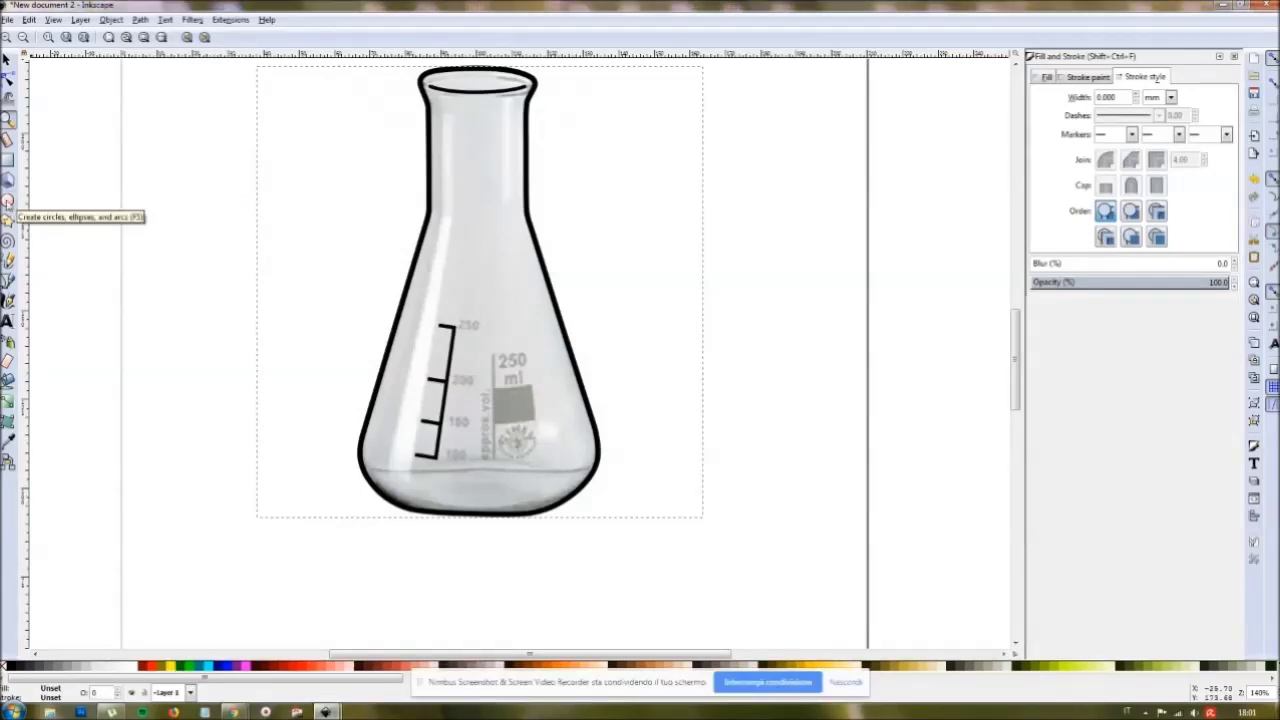
left_click(8, 201)
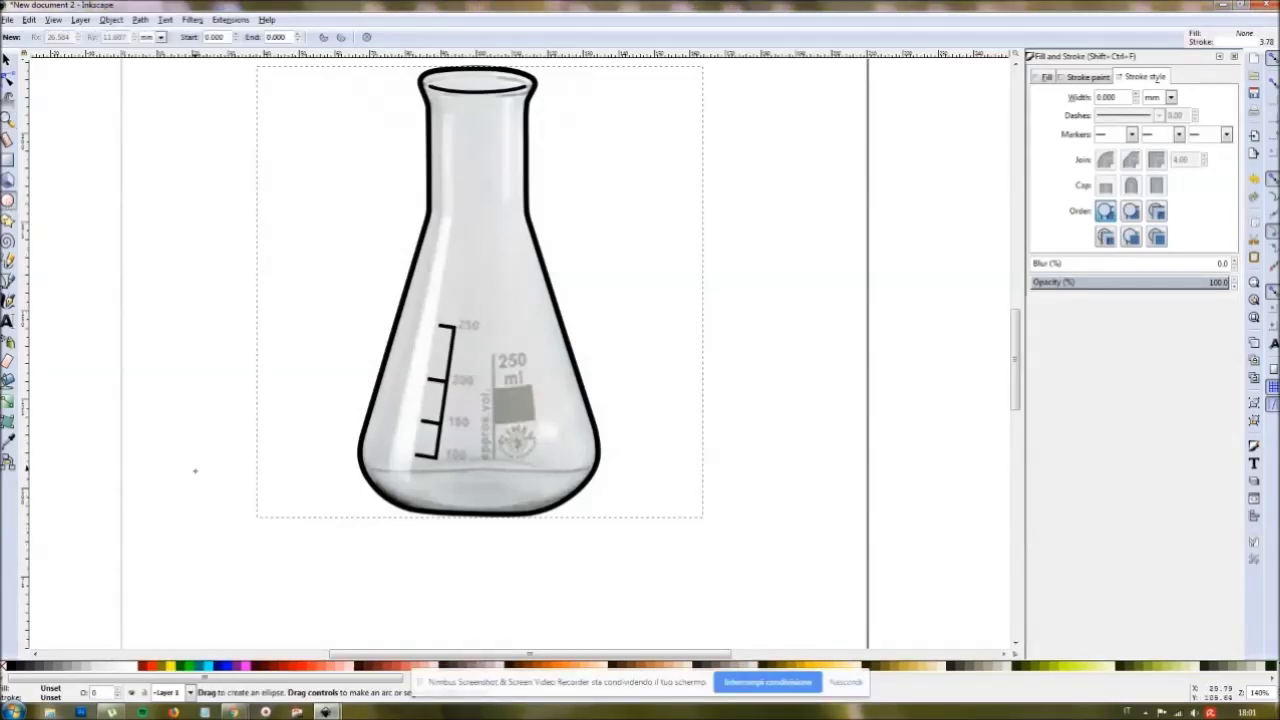
left_click_drag(168, 367, 357, 371)
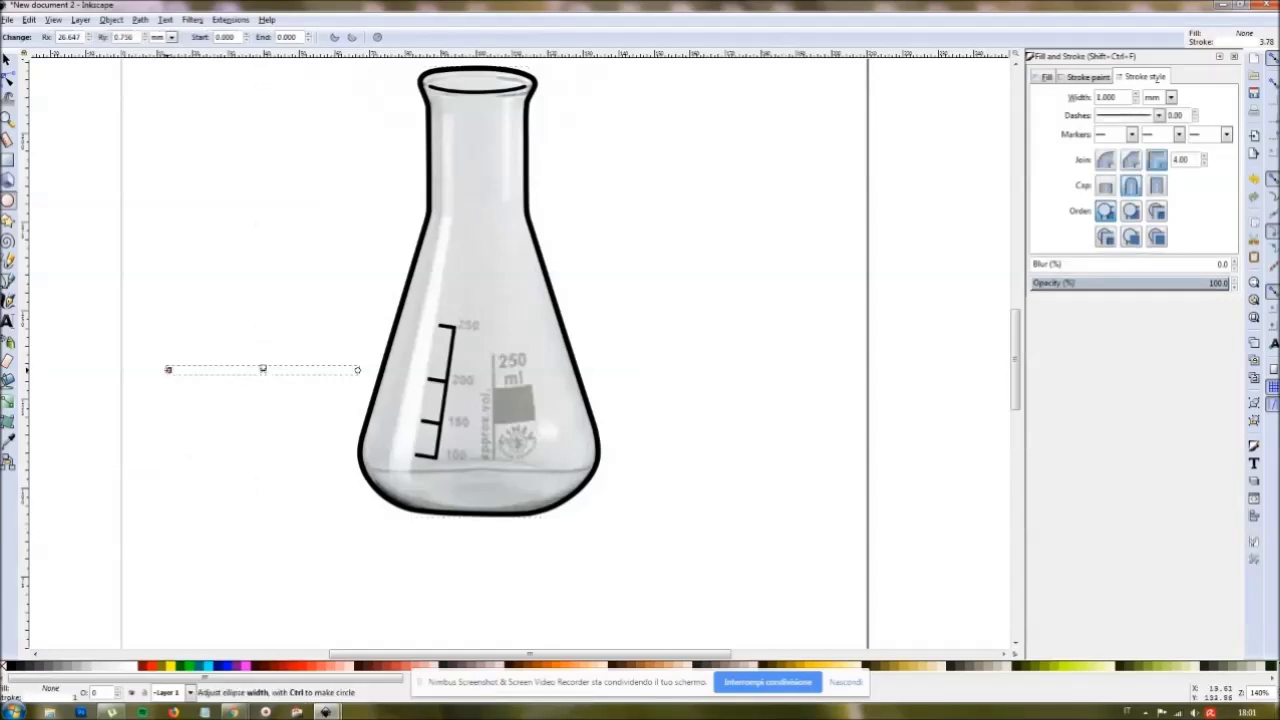
left_click(170, 268)
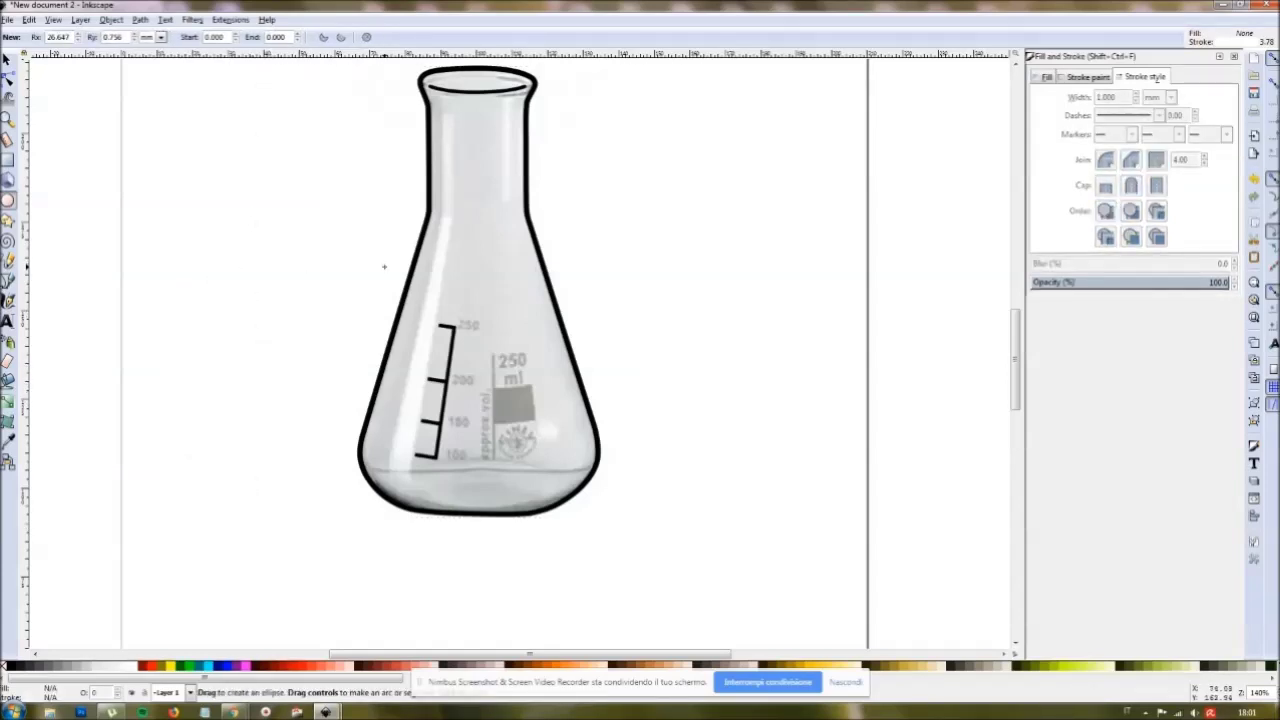
left_click_drag(207, 259, 360, 261)
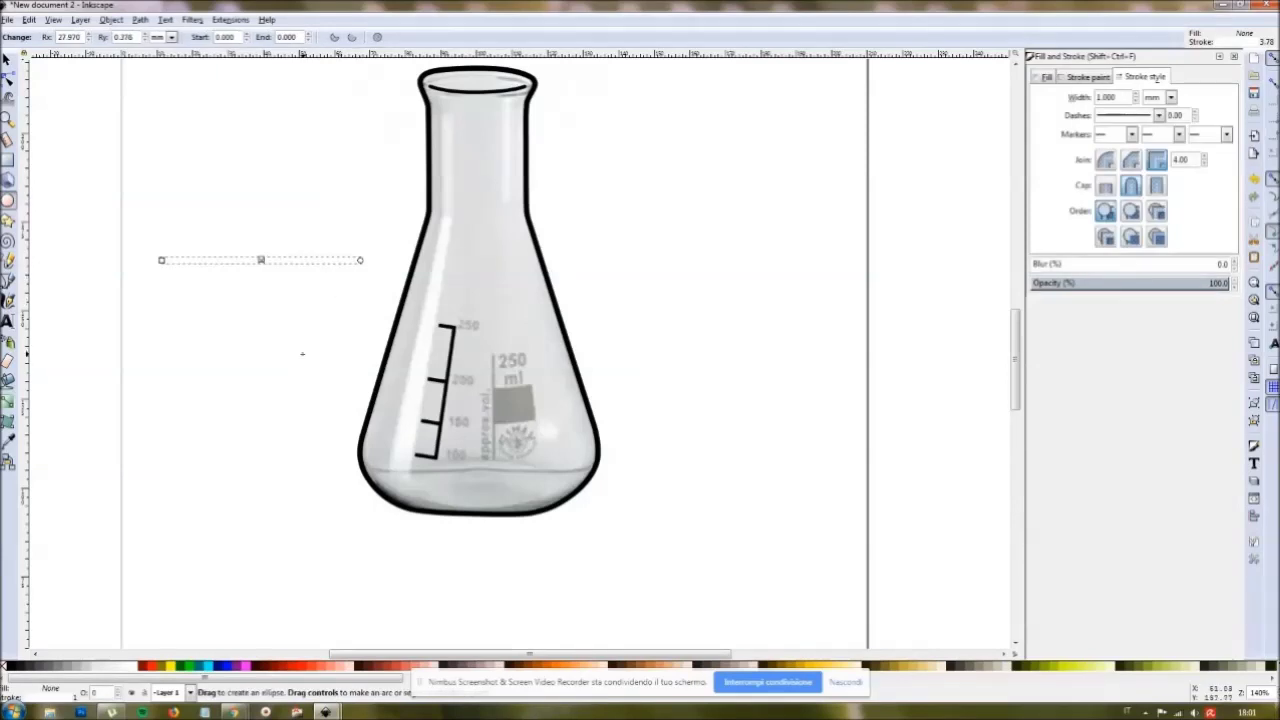
left_click_drag(261, 260, 261, 324)
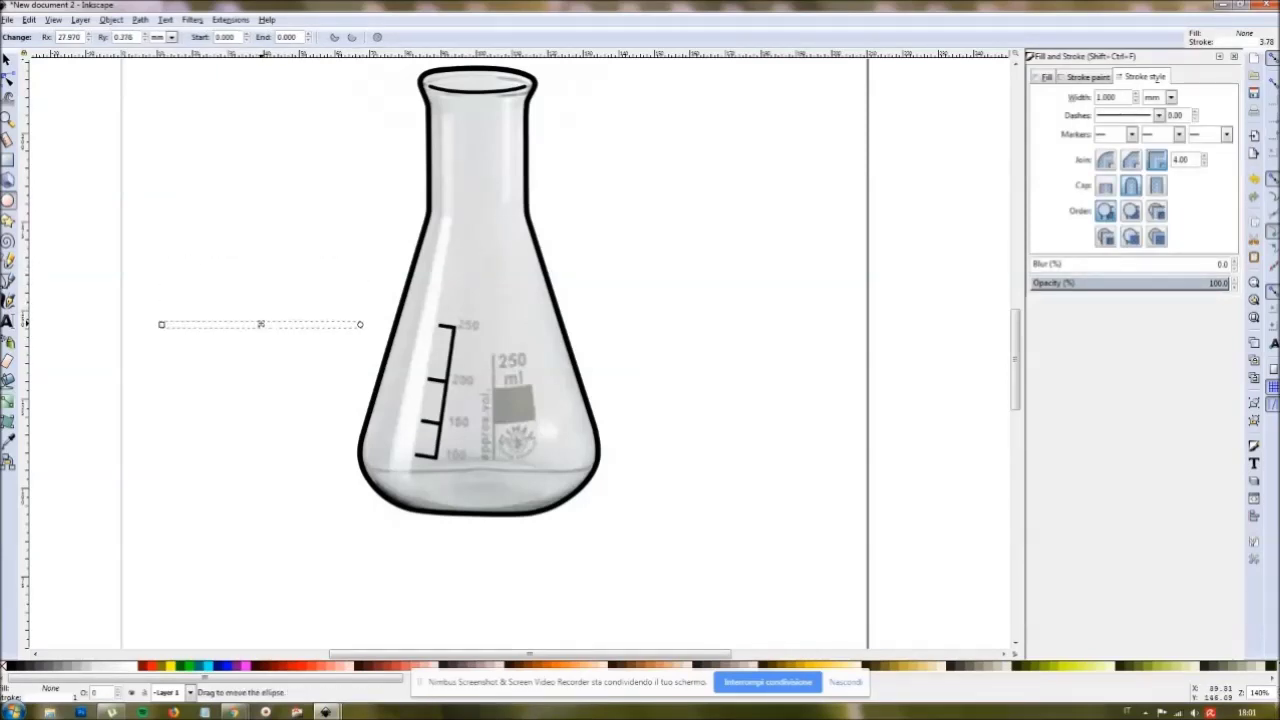
key("Escape")
key("Delete")
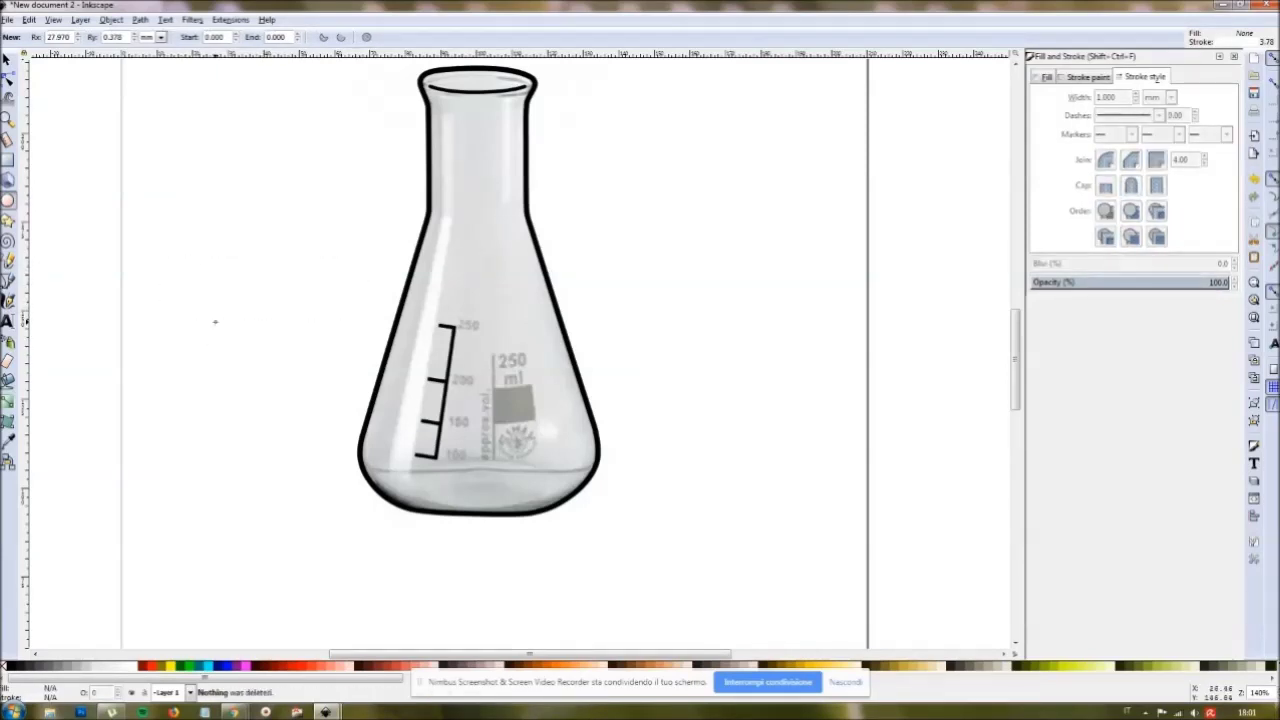
left_click_drag(156, 189, 328, 300)
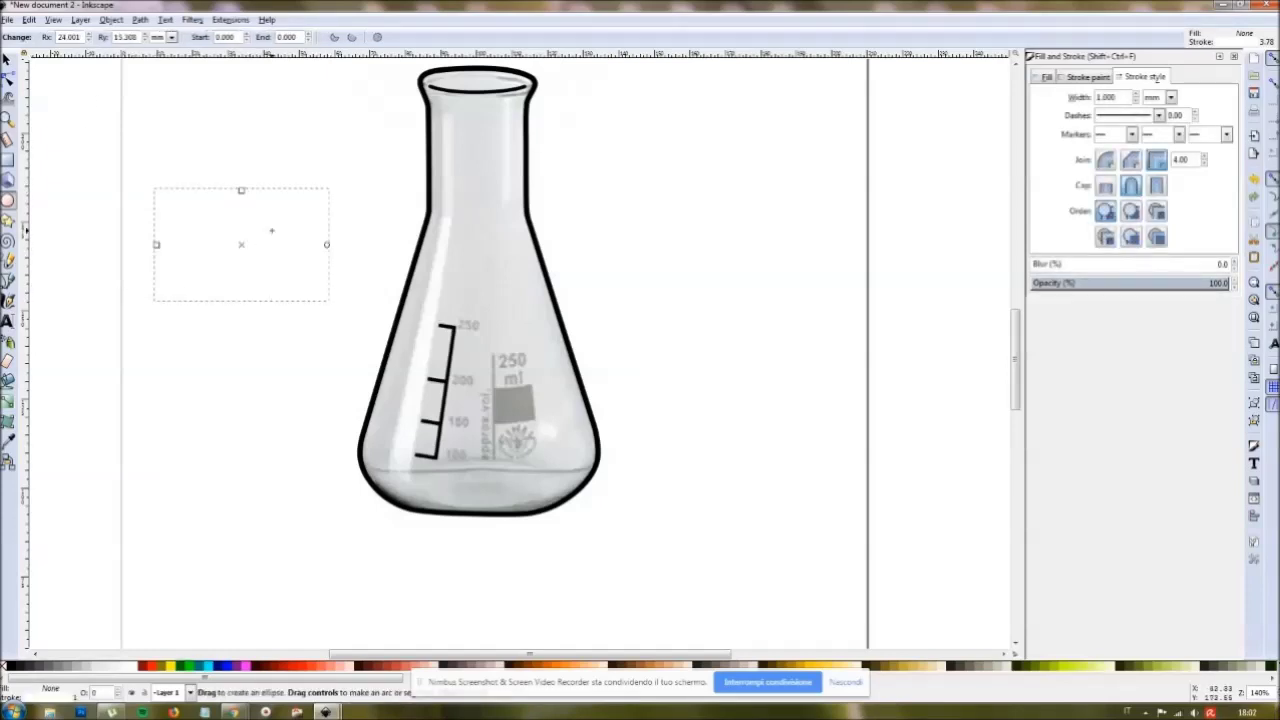
key("Escape")
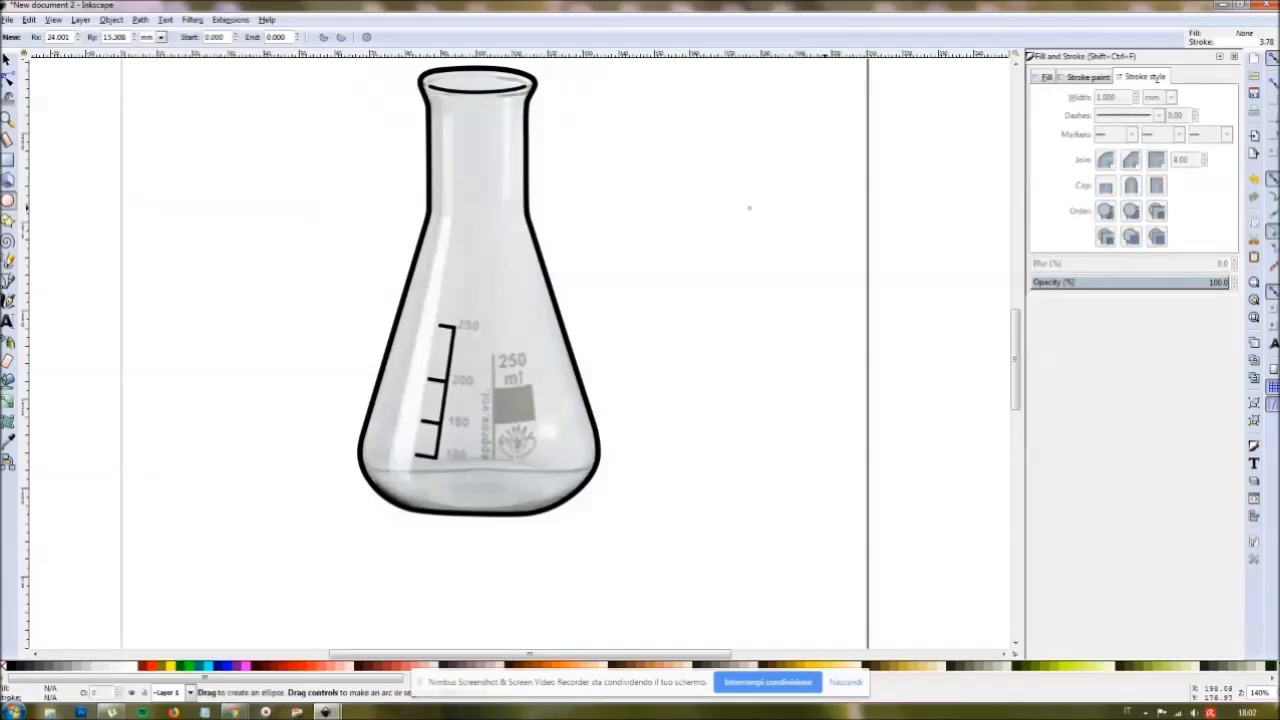
left_click(1045, 78)
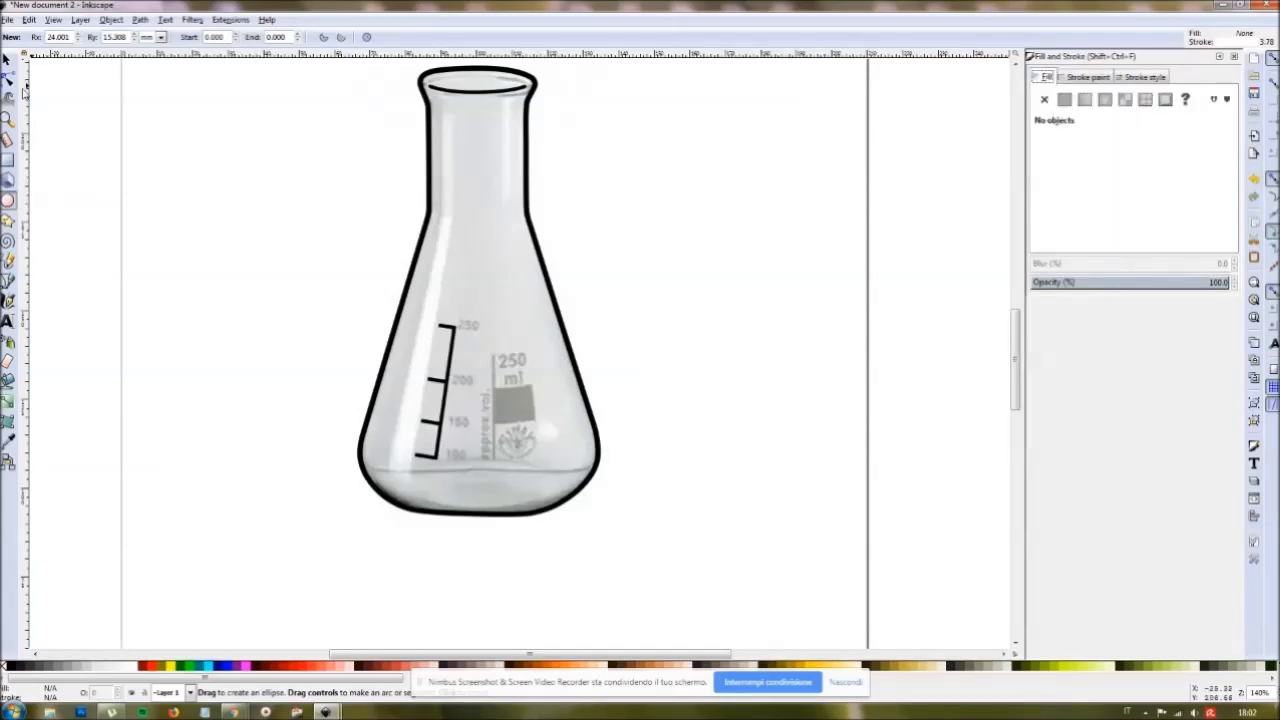
left_click(7, 61)
left_click(8, 201)
mouse_move(336, 298)
left_mouse_down()
mouse_move(612, 418)
mouse_move(626, 437)
left_mouse_up()
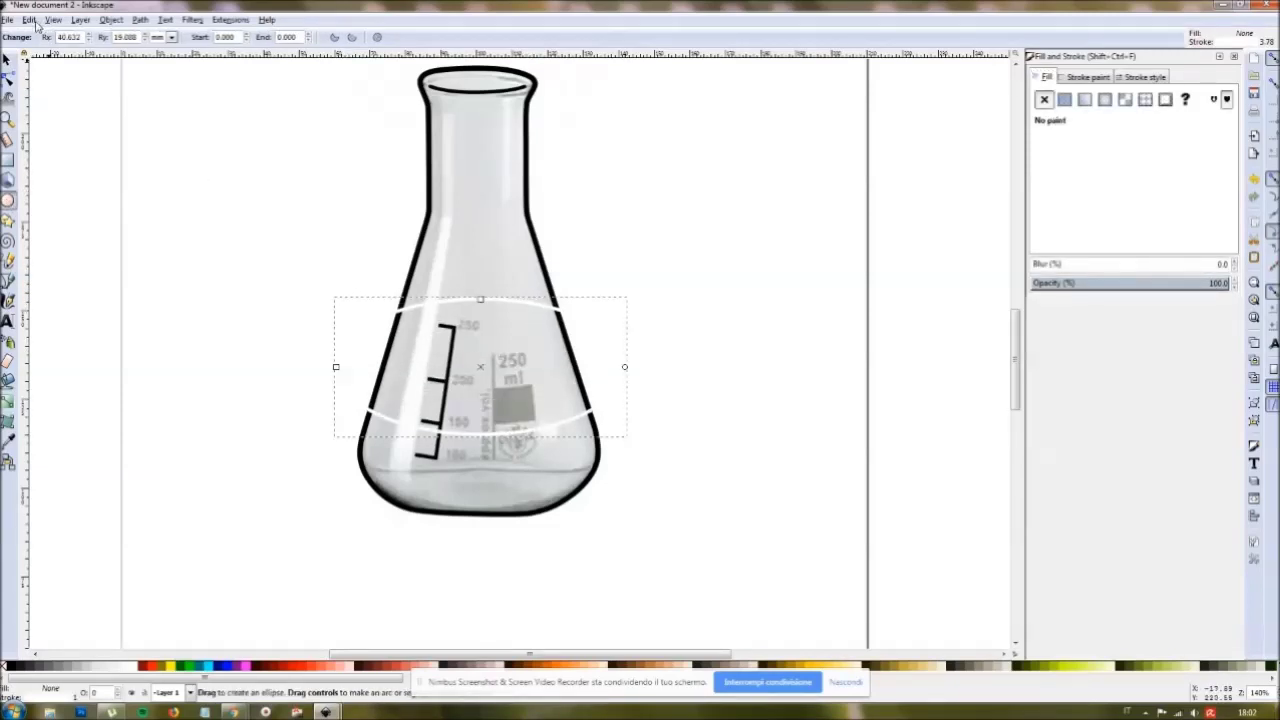
key("Delete")
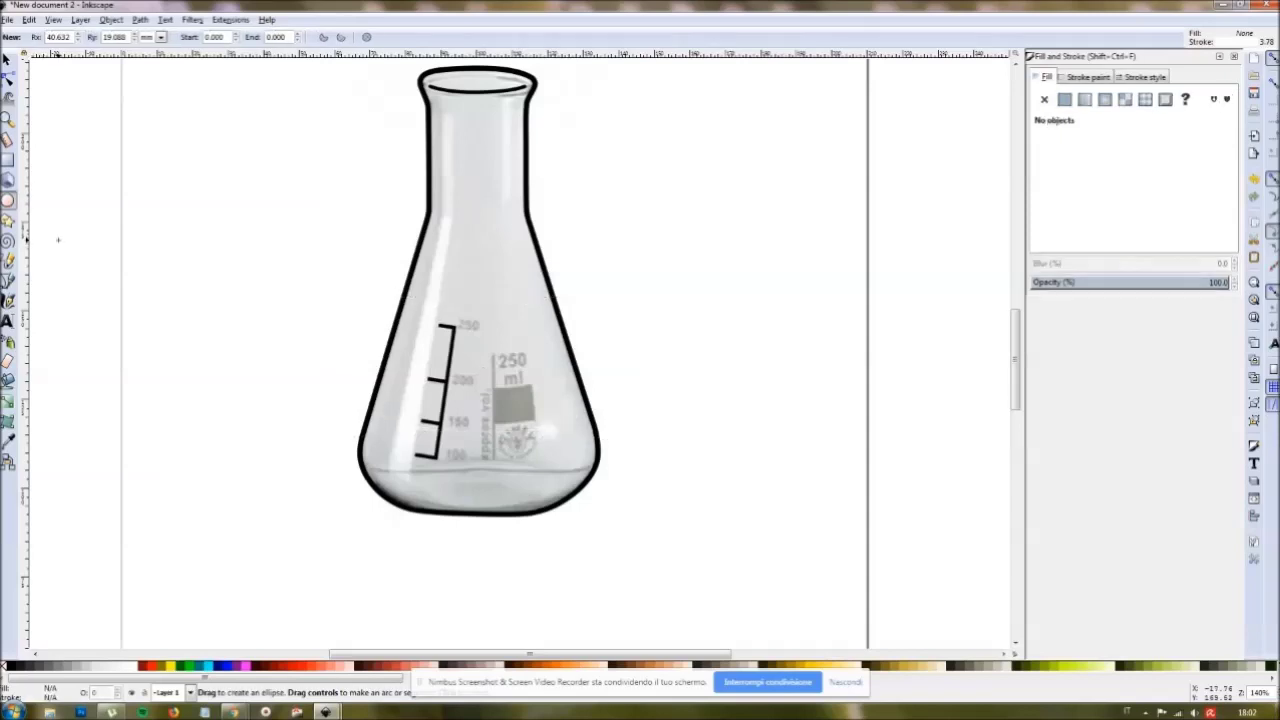
Step: Try to select the leftover unfilled ellipses beside the flask, and undo the accidental move of the reference photo
left_click(9, 62)
left_click_drag(101, 172, 366, 584)
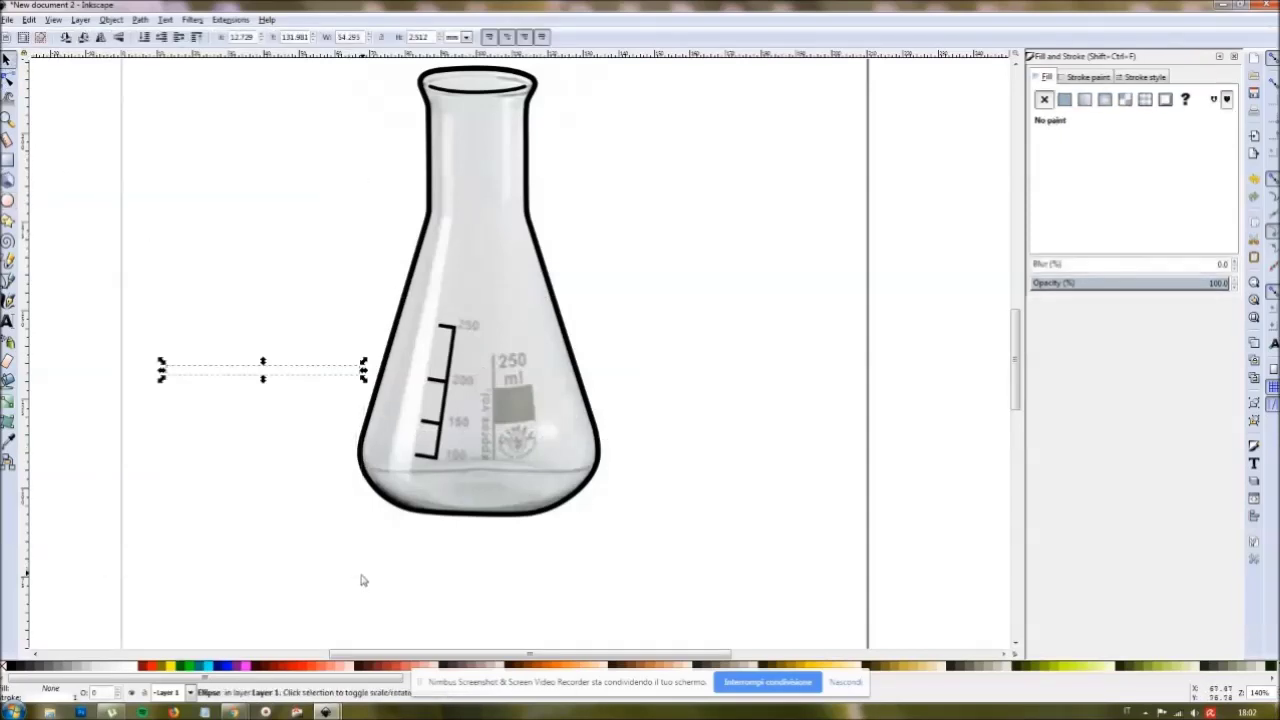
left_click(243, 371)
left_click_drag(176, 248, 345, 373)
left_click_drag(365, 222, 171, 409)
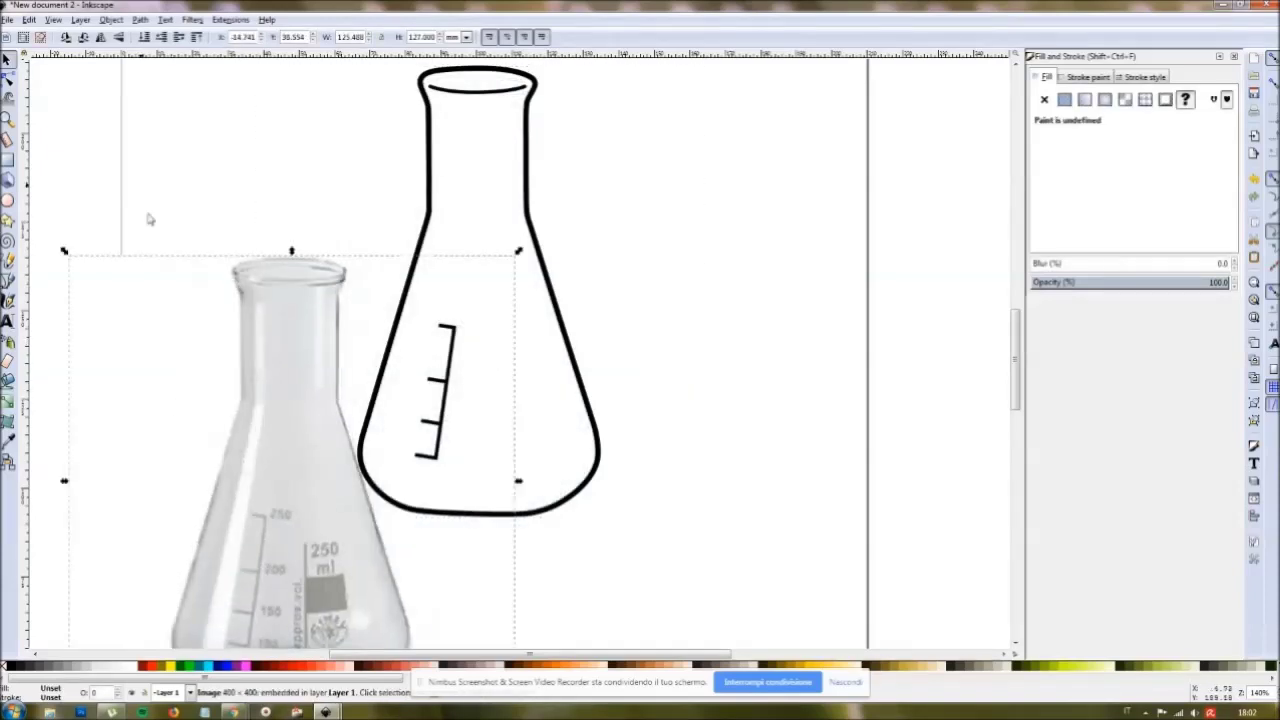
left_click(31, 20)
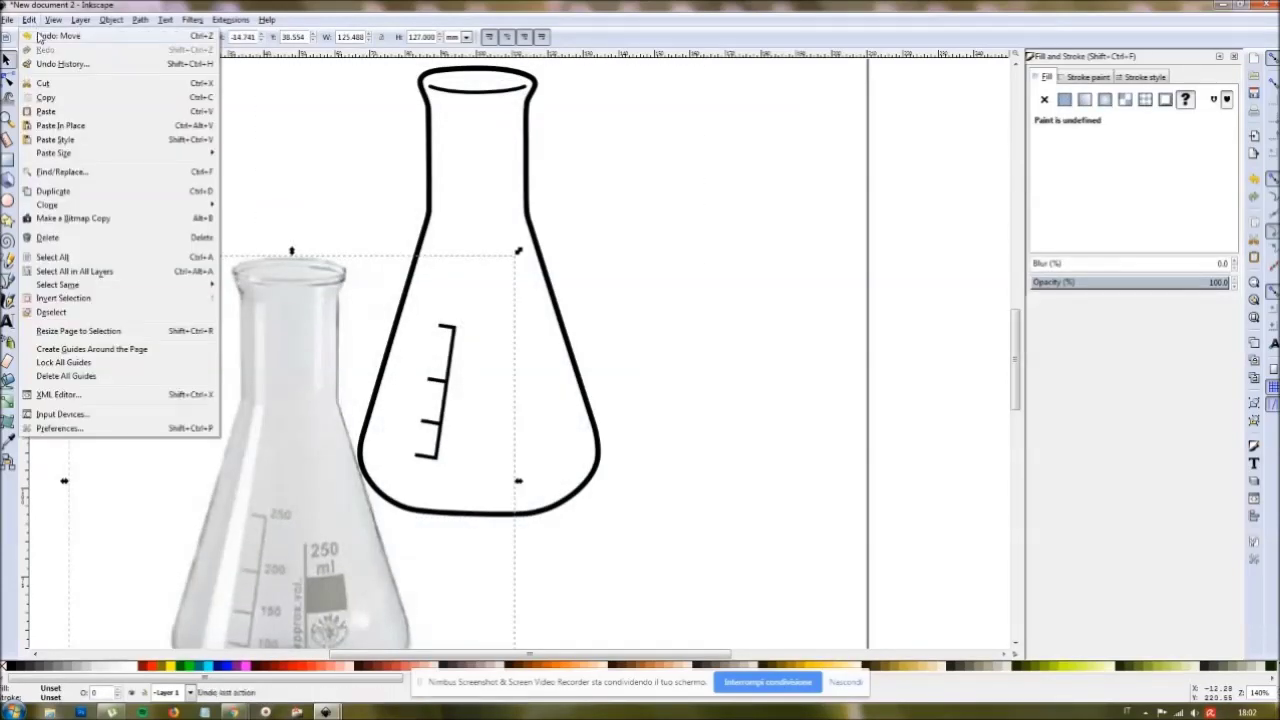
left_click(40, 36)
left_click(133, 210)
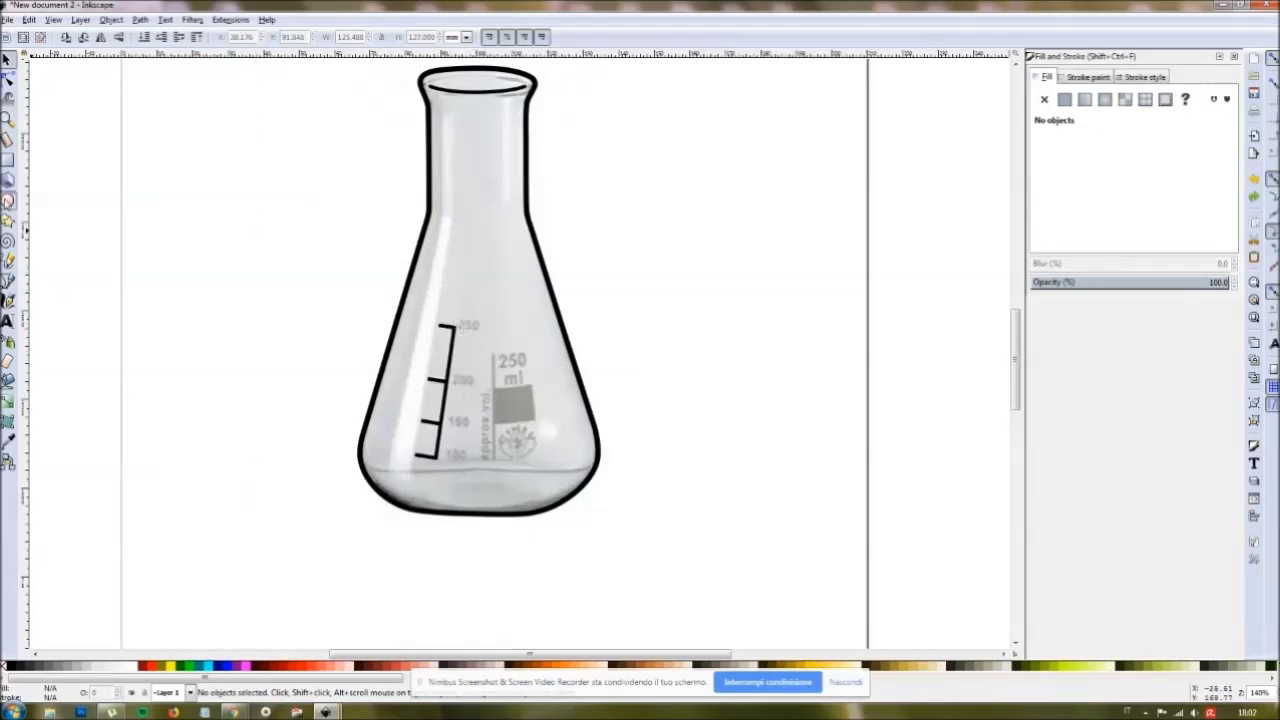
Step: Draw an ellipse about 70 × 36 mm with light pink fill e9afaf over the flask's lower part, and remove its outline
left_click(8, 200)
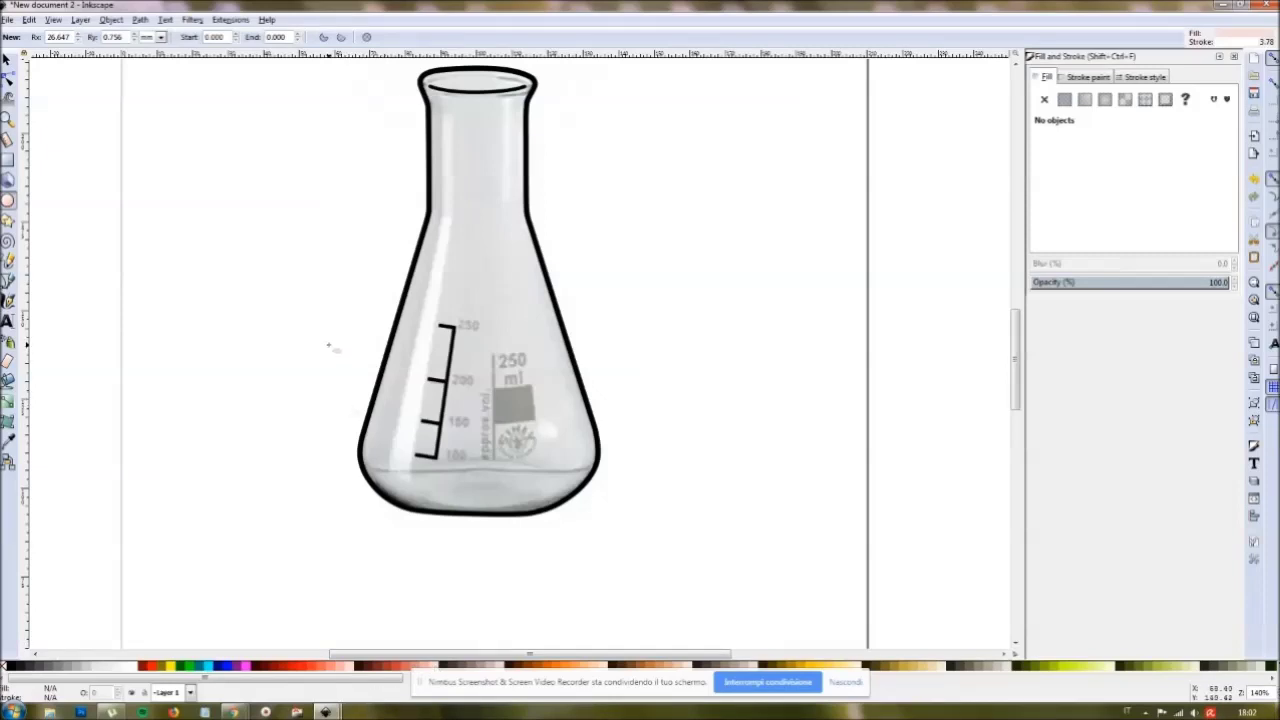
left_click(428, 670)
left_click_drag(349, 384, 596, 512)
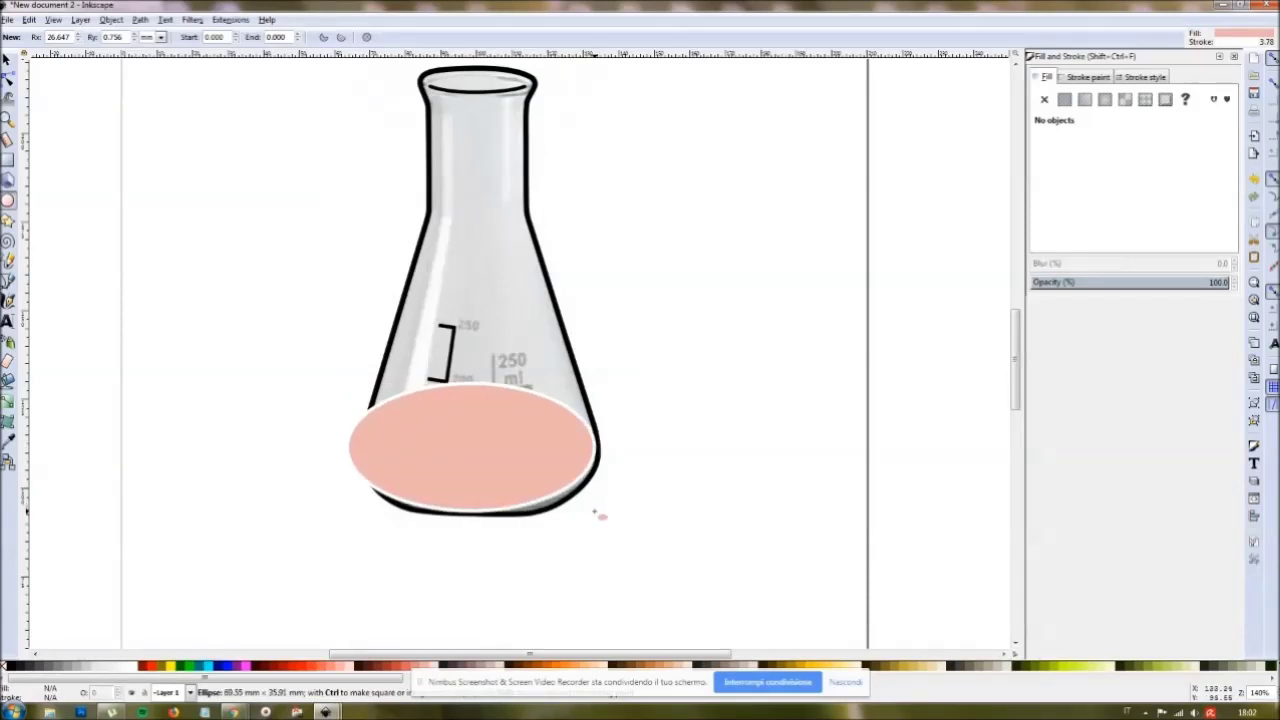
left_click_drag(594, 512, 594, 512)
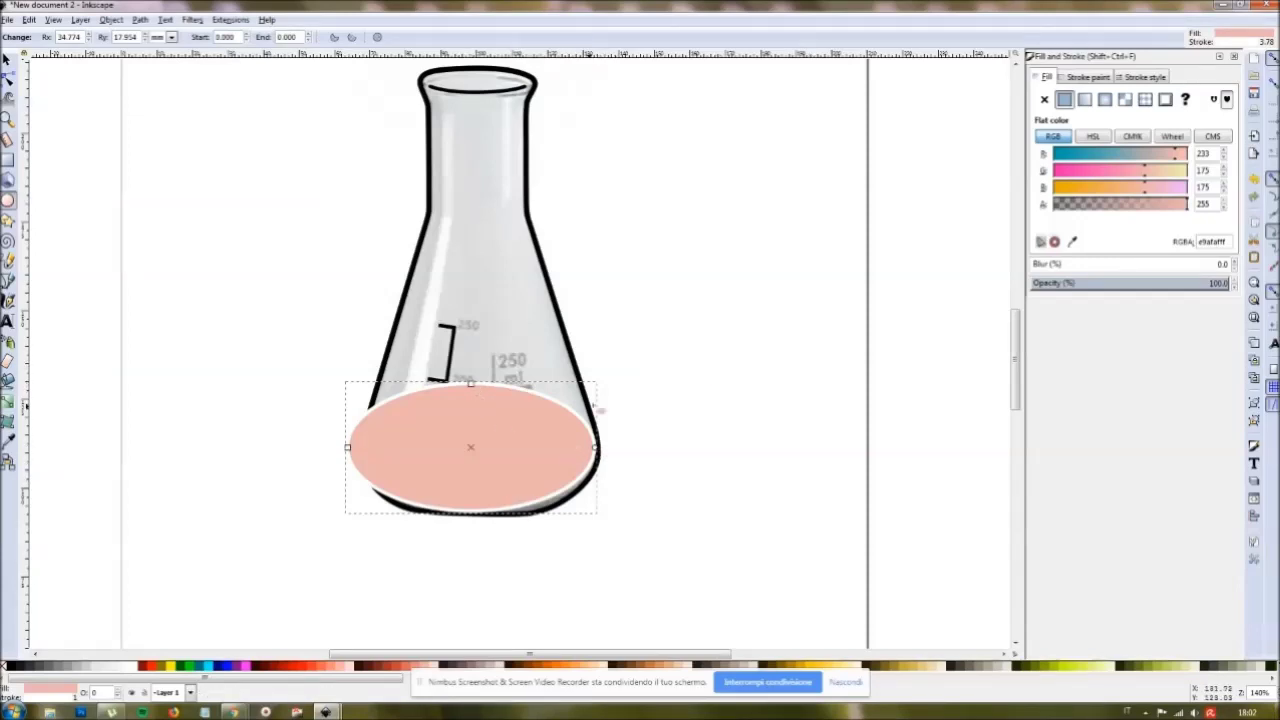
left_click(1088, 77)
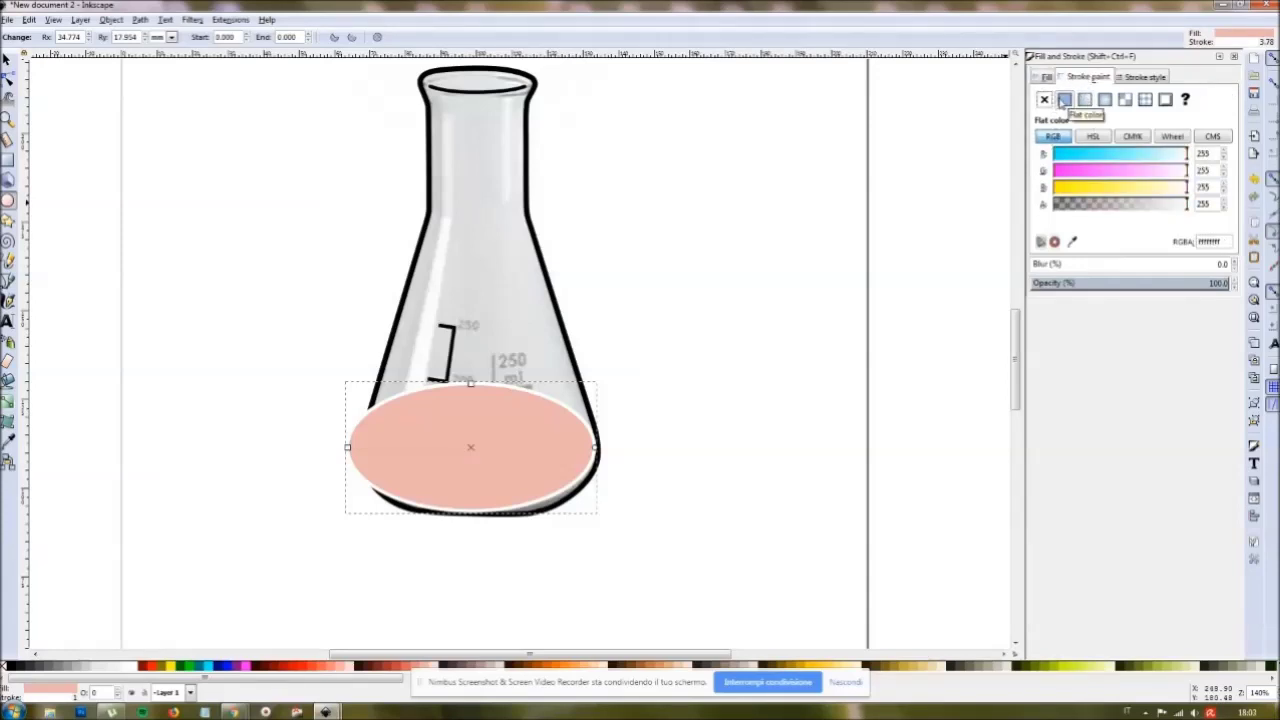
left_click(1044, 100)
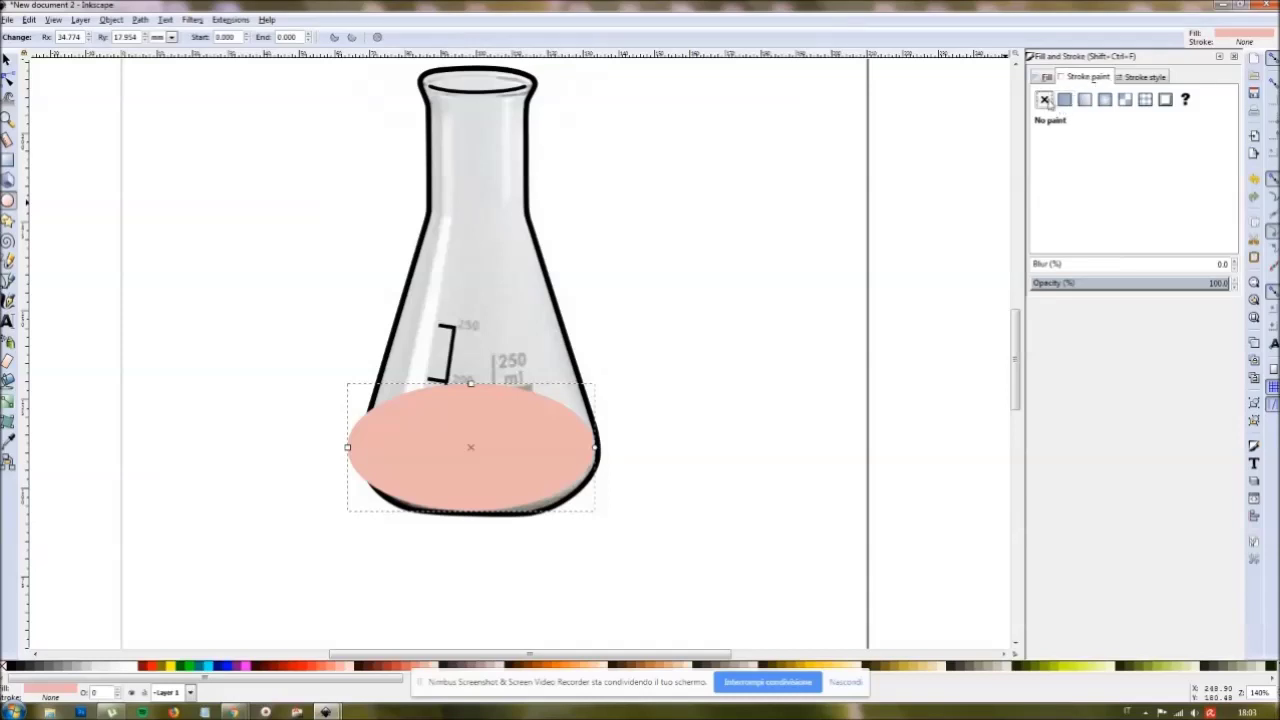
left_click(1045, 77)
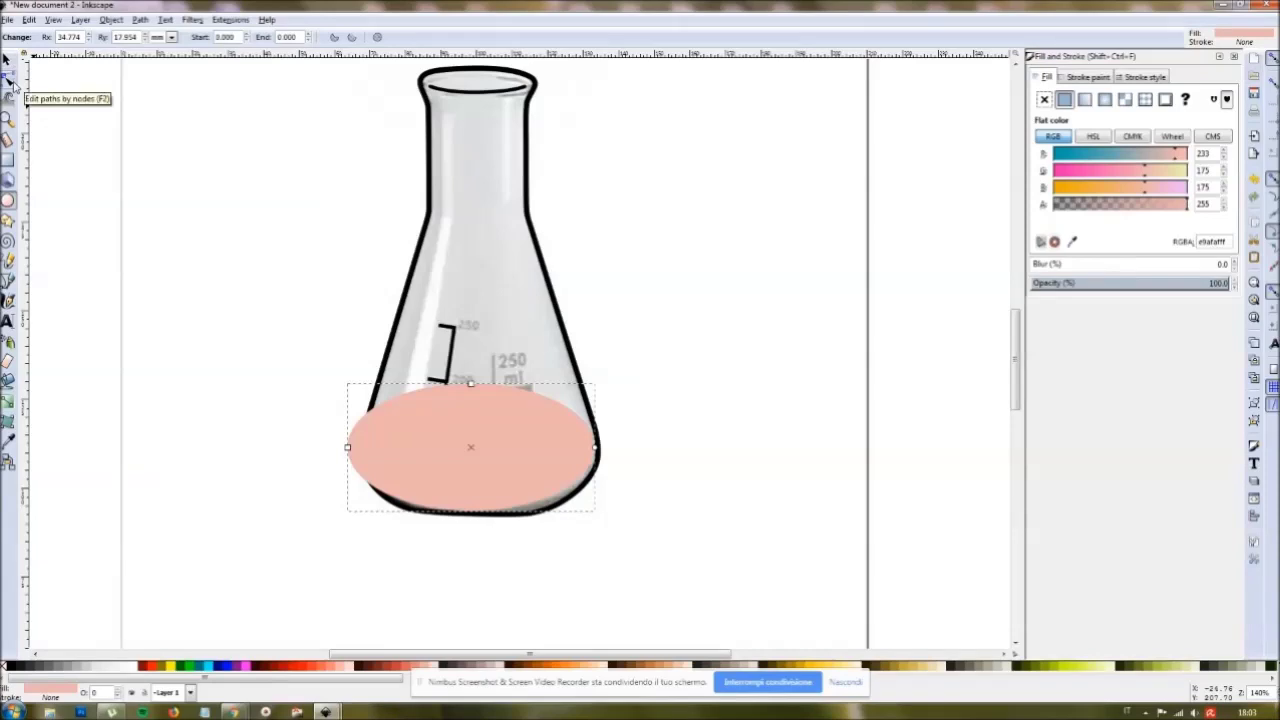
Step: Fit the pink ellipse inside the flask's base at about 61 × 29 mm, and lower it behind the graduation marks
left_click(8, 78)
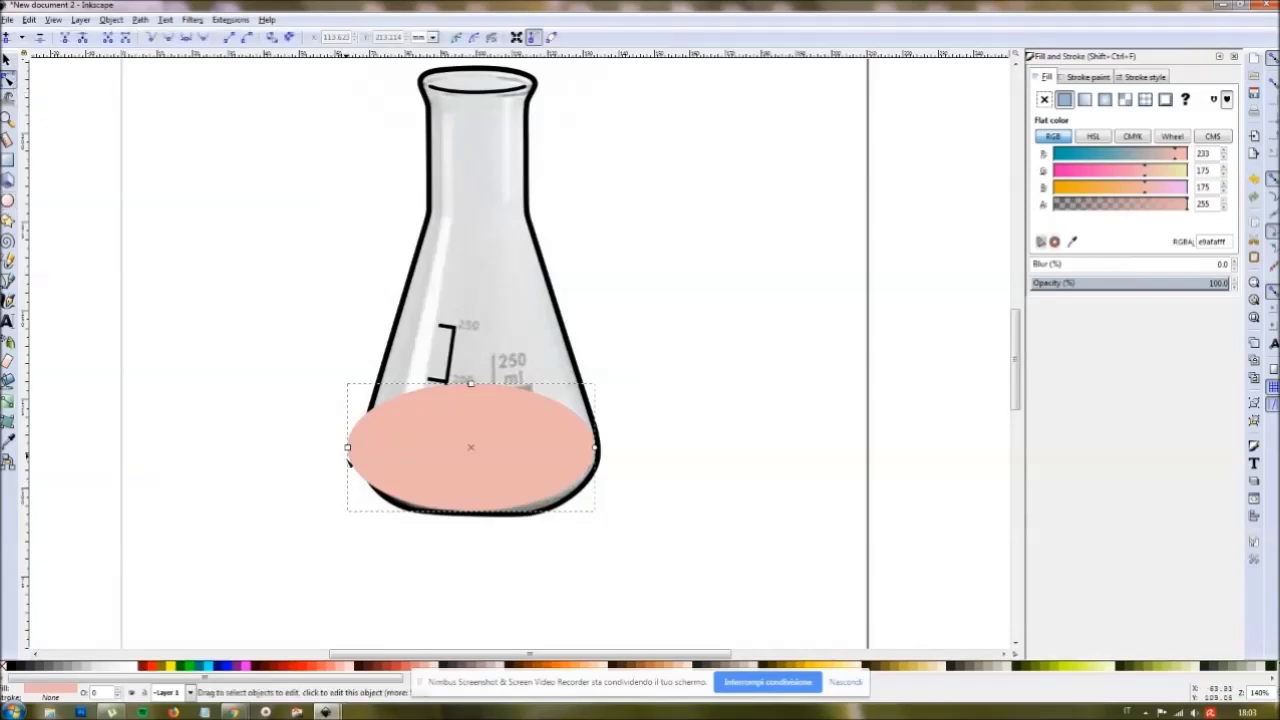
left_click(8, 60)
mouse_move(486, 468)
left_mouse_down()
mouse_move(508, 463)
mouse_move(497, 460)
left_mouse_up()
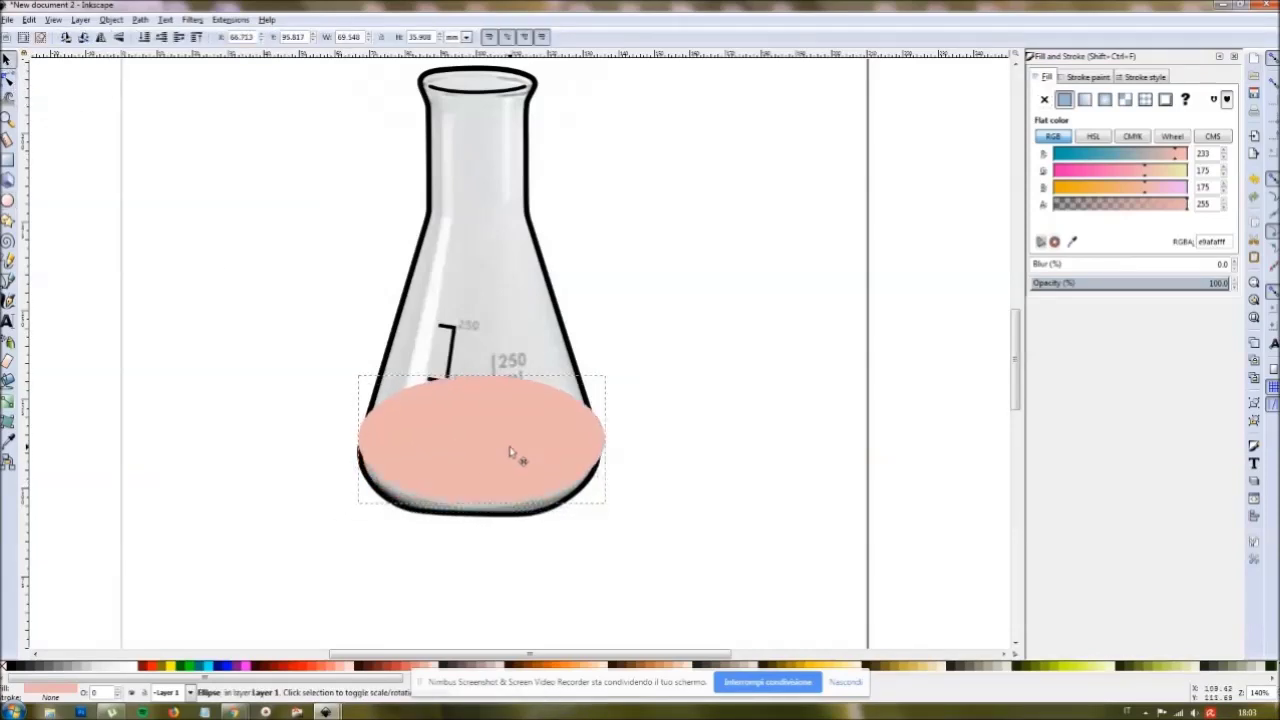
left_click_drag(355, 440, 371, 447)
left_click_drag(617, 443, 593, 444)
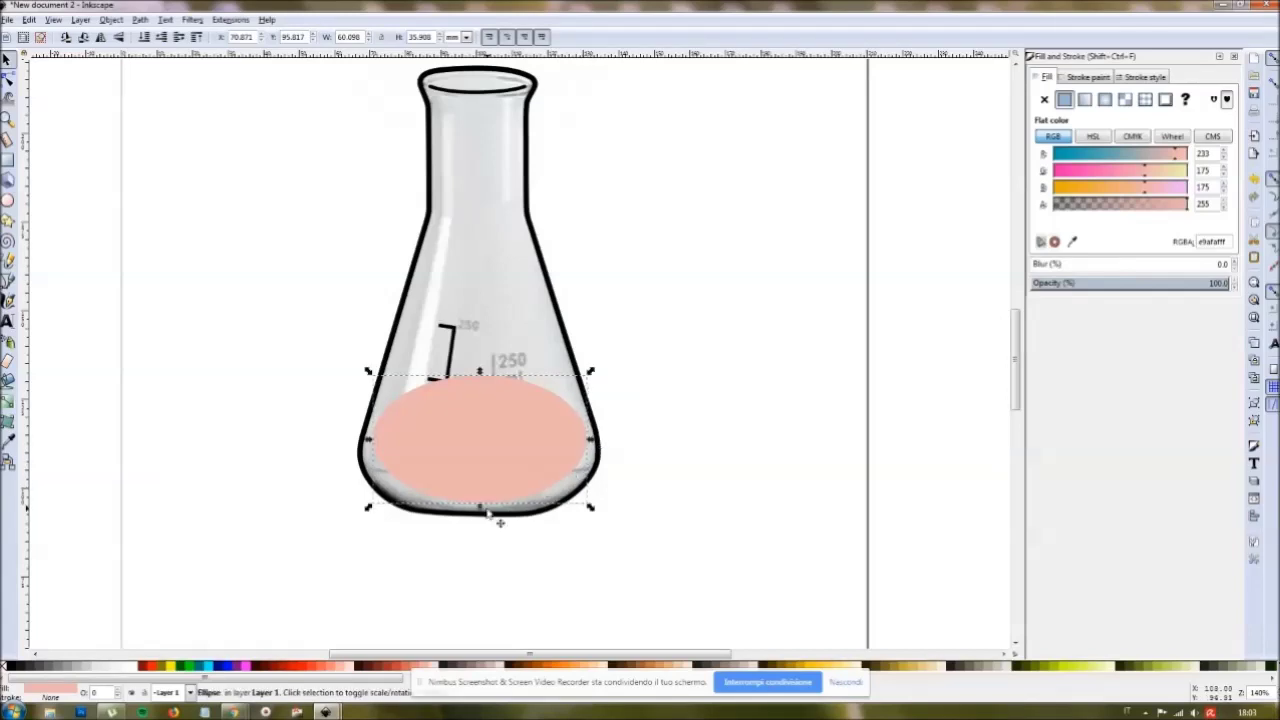
left_click_drag(480, 372, 483, 403)
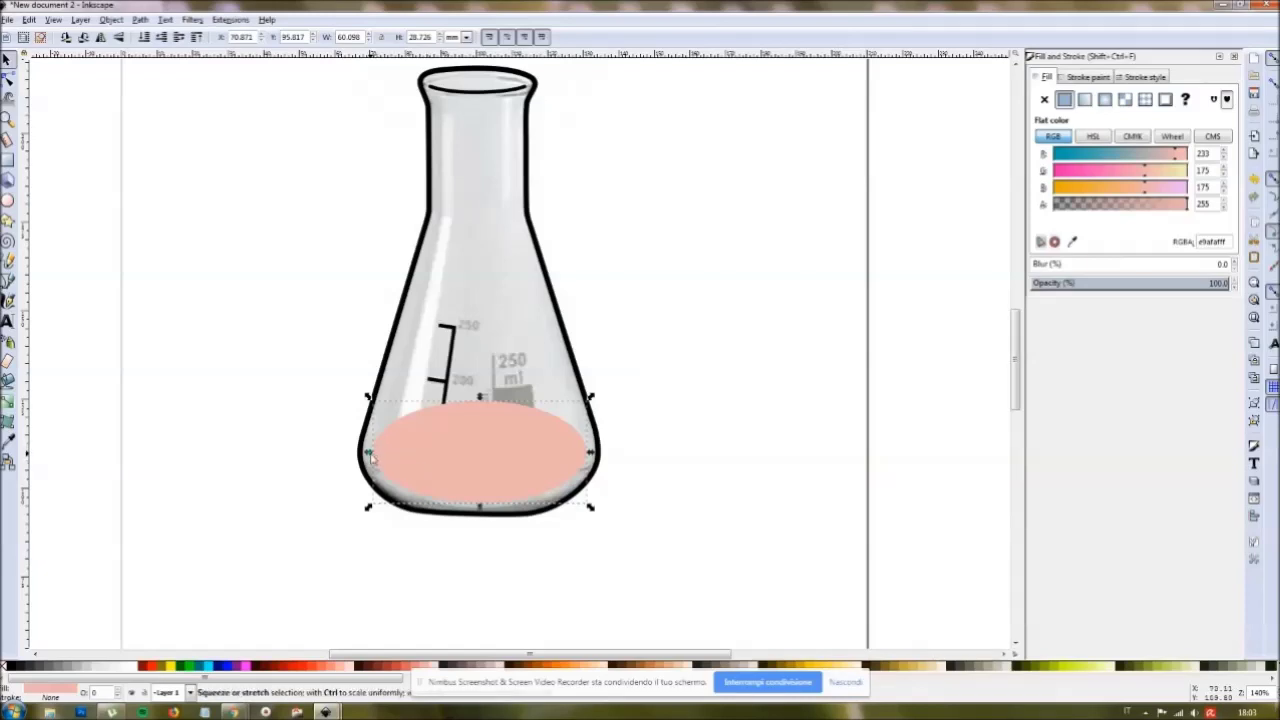
left_click_drag(368, 452, 365, 452)
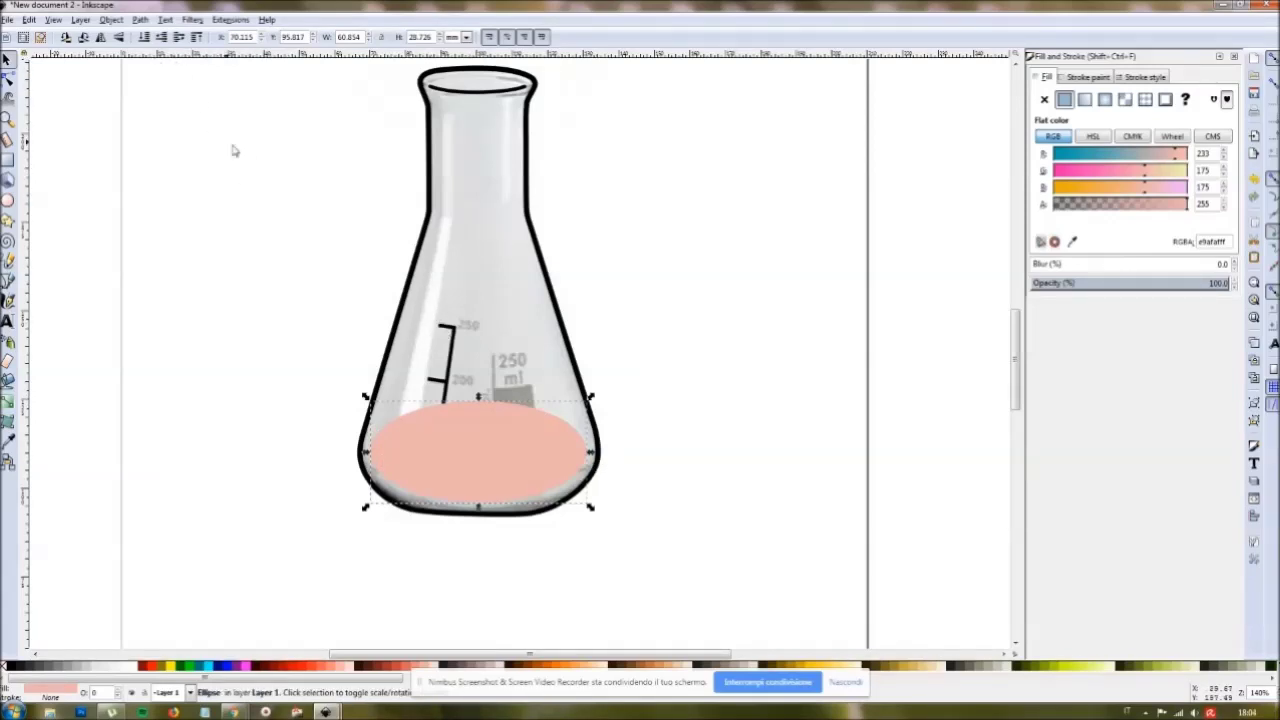
left_click(162, 38)
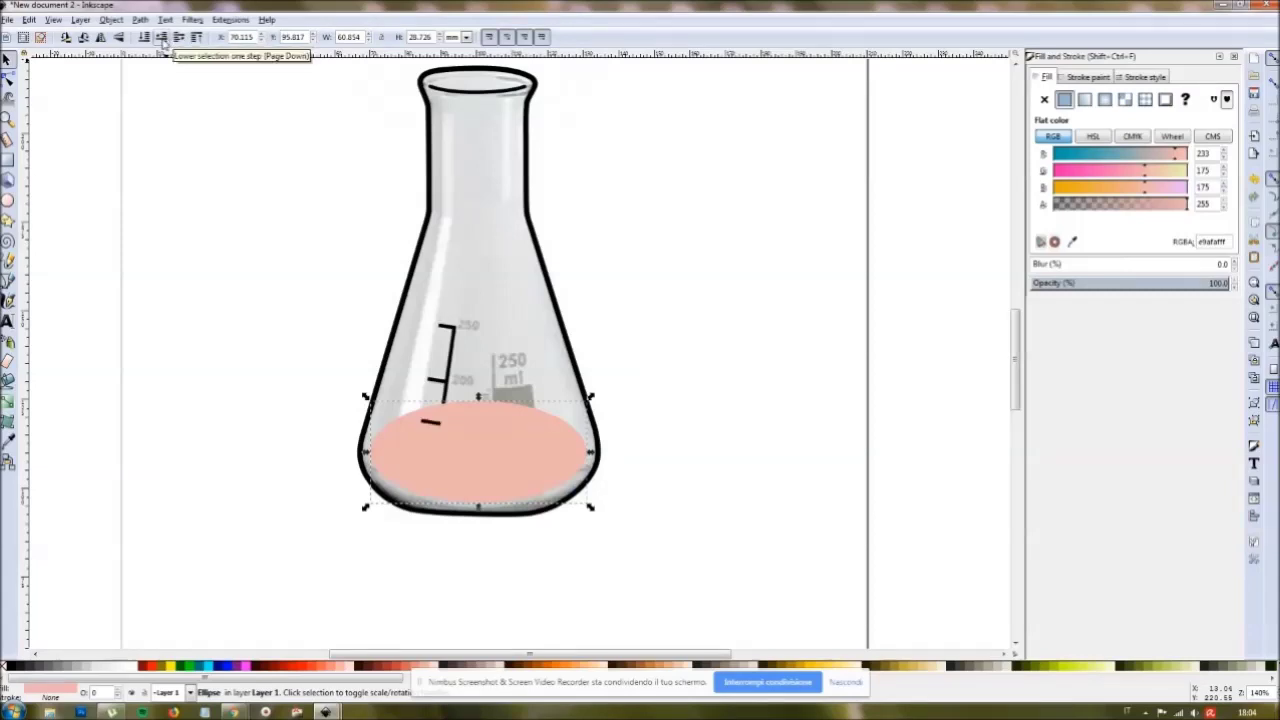
left_click(162, 38)
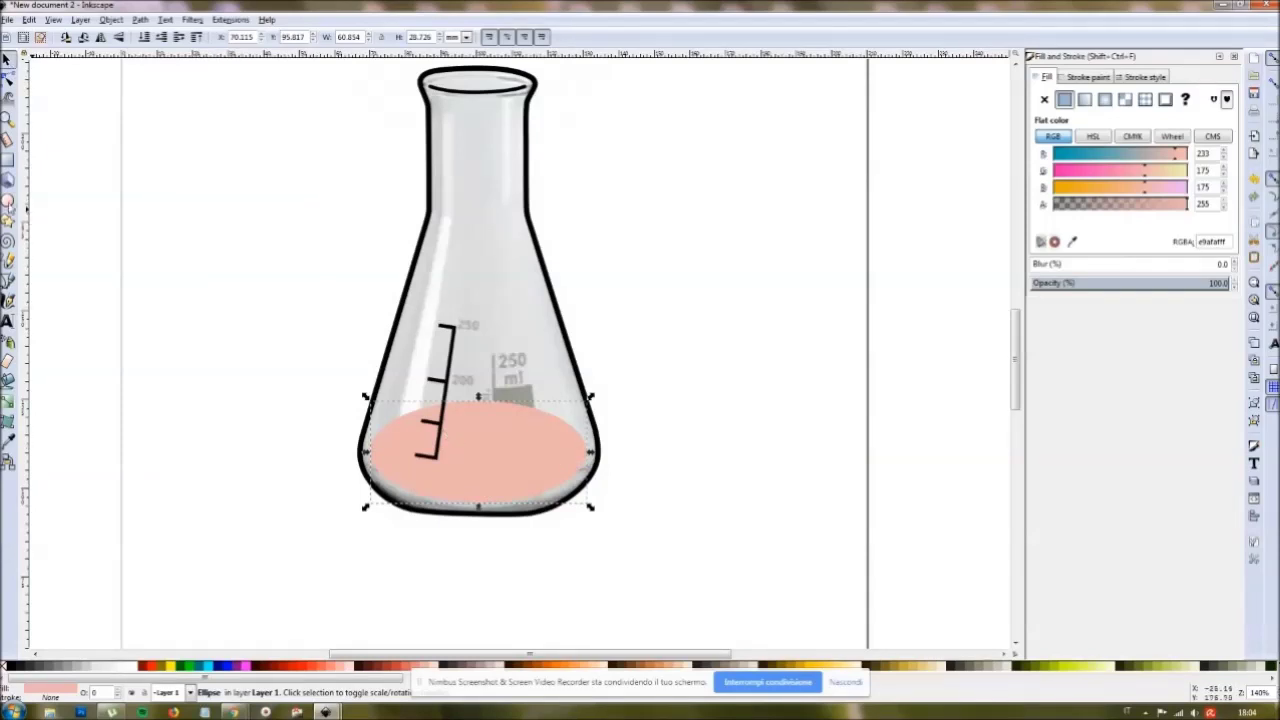
Step: Draw a second pink ellipse, about 32 × 12 mm, across the flask above the graduation marks as the liquid surface
left_click(8, 201)
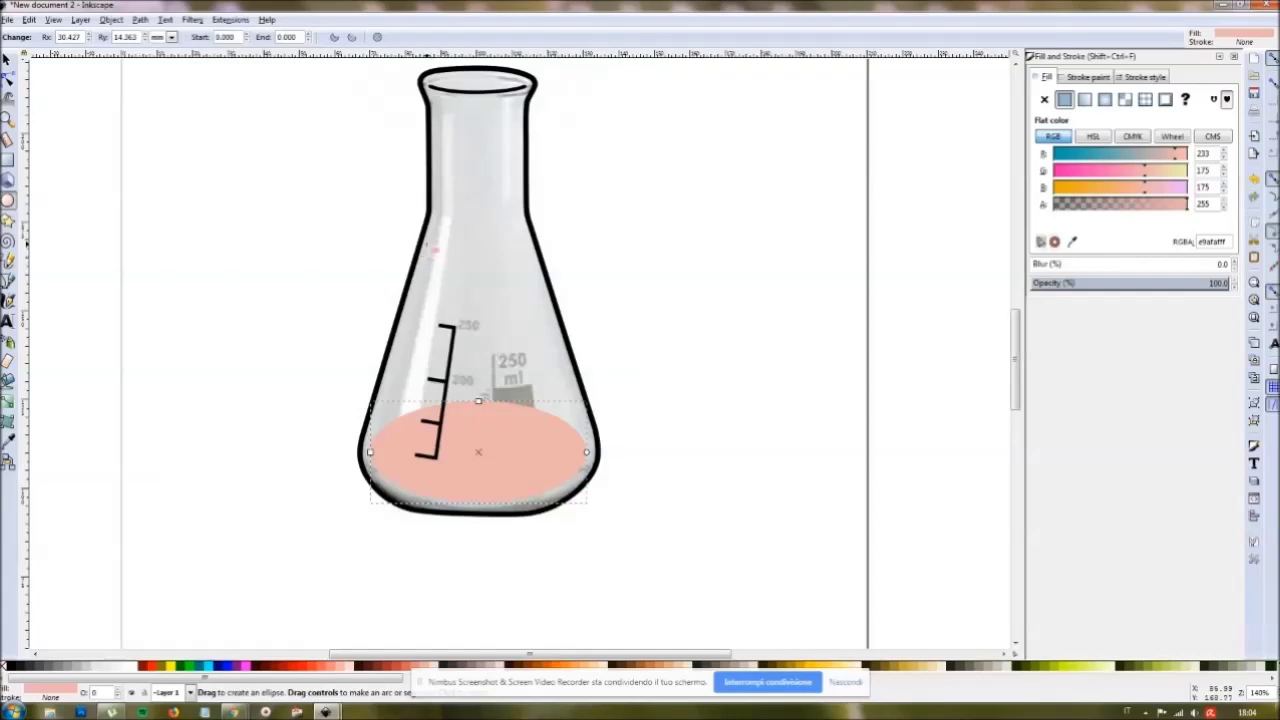
left_click_drag(424, 258, 540, 306)
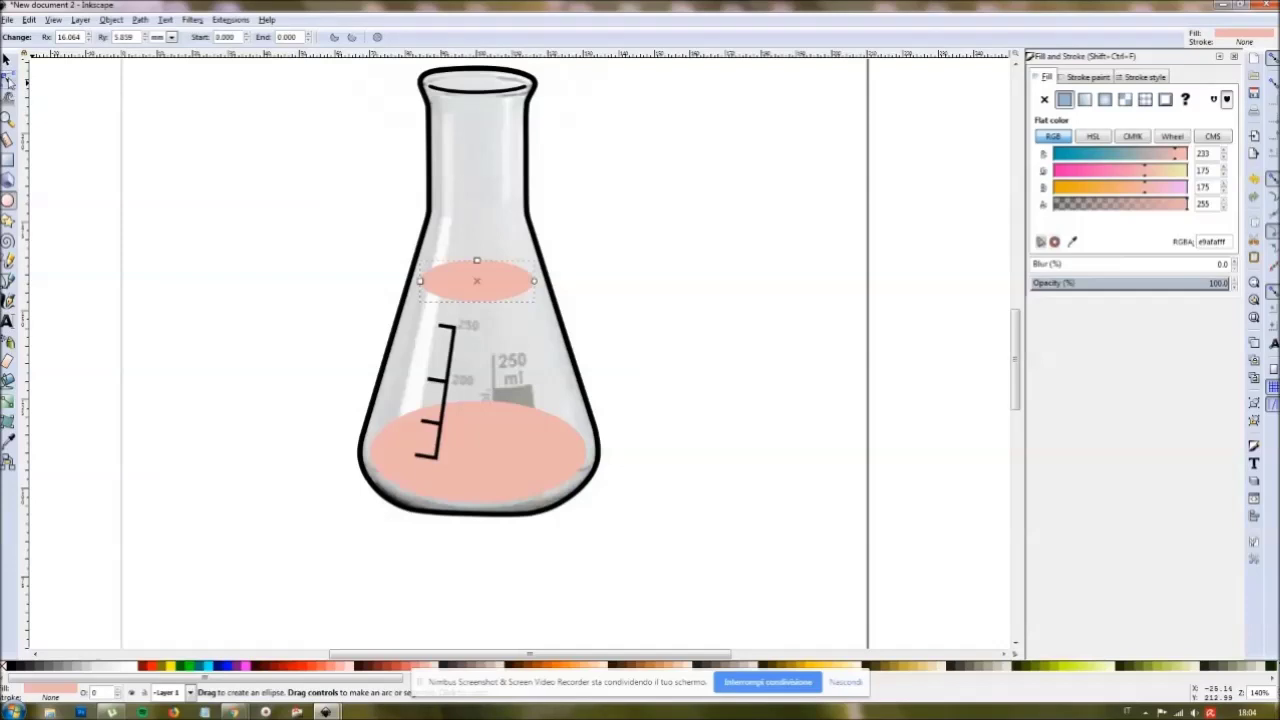
left_click(7, 58)
left_click(66, 119)
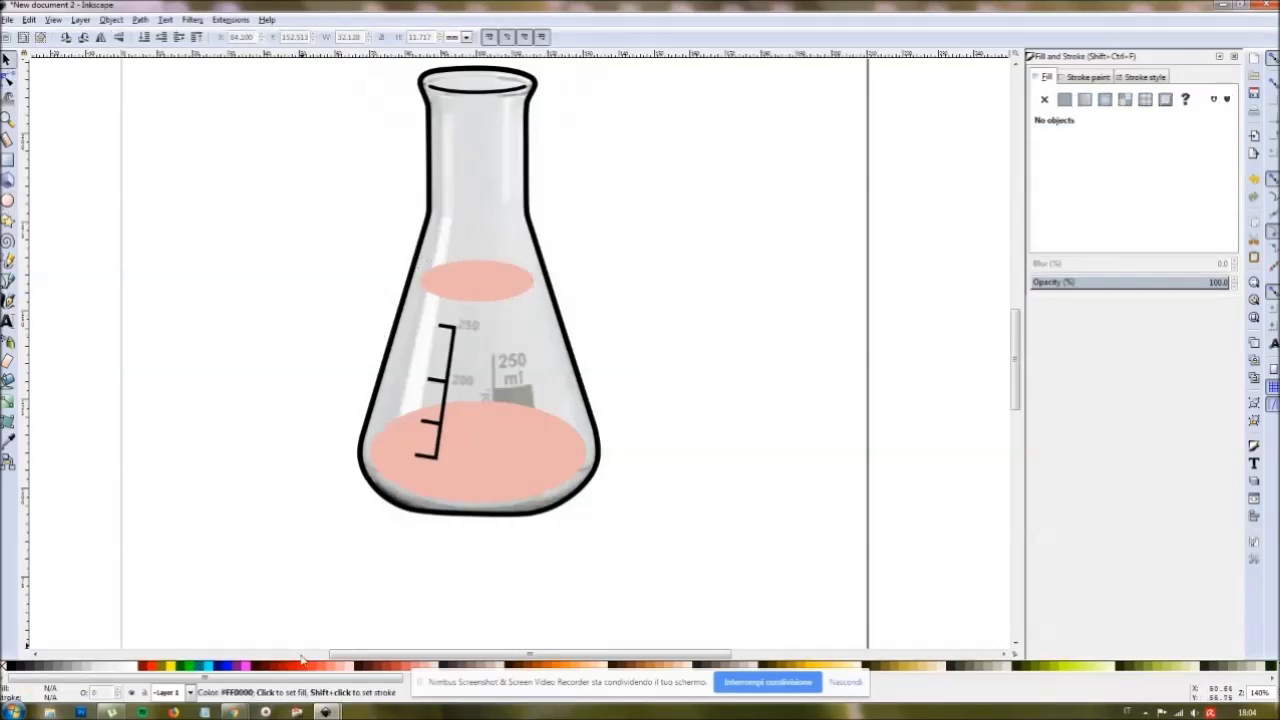
Step: Switch to the drawing.eps window and examine how the liquid is drawn in the finished flask
mouse_move(325, 712)
left_click(280, 615)
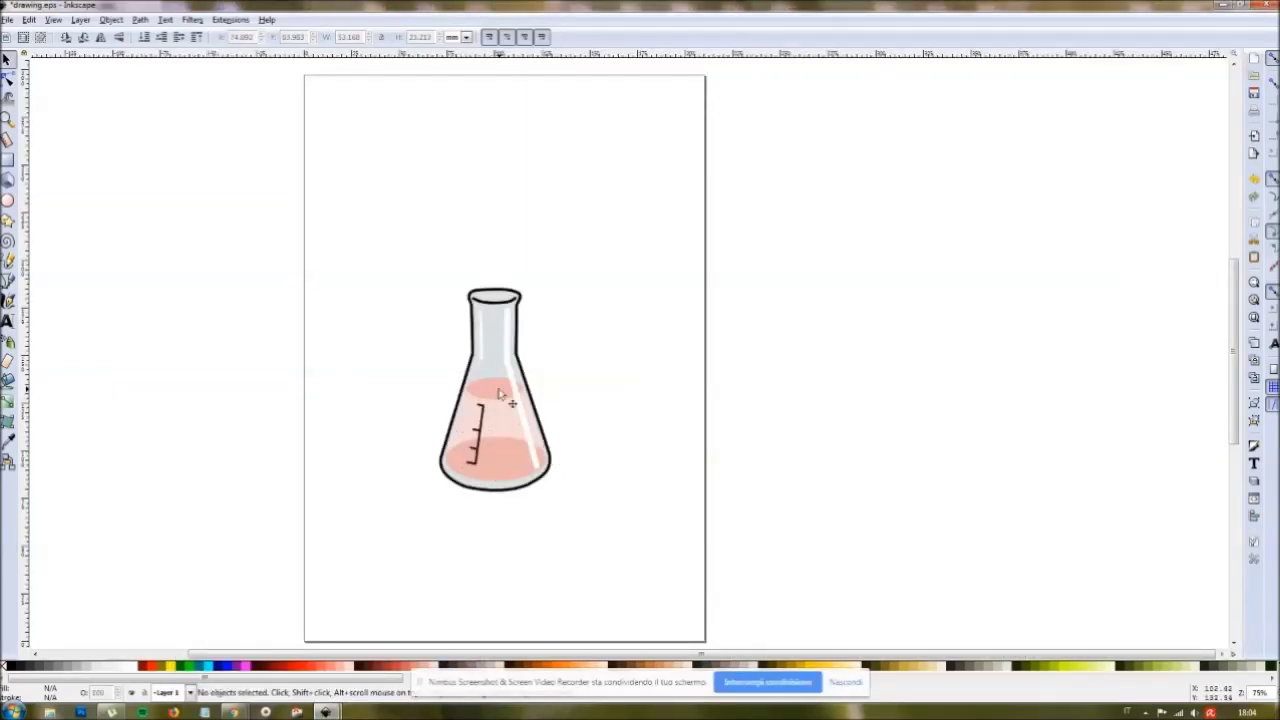
Step: Switch to the New document 2 window and draw a closed four-sided path, about 61 × 49 mm, joining the side points of both pink ellipses
mouse_move(325, 712)
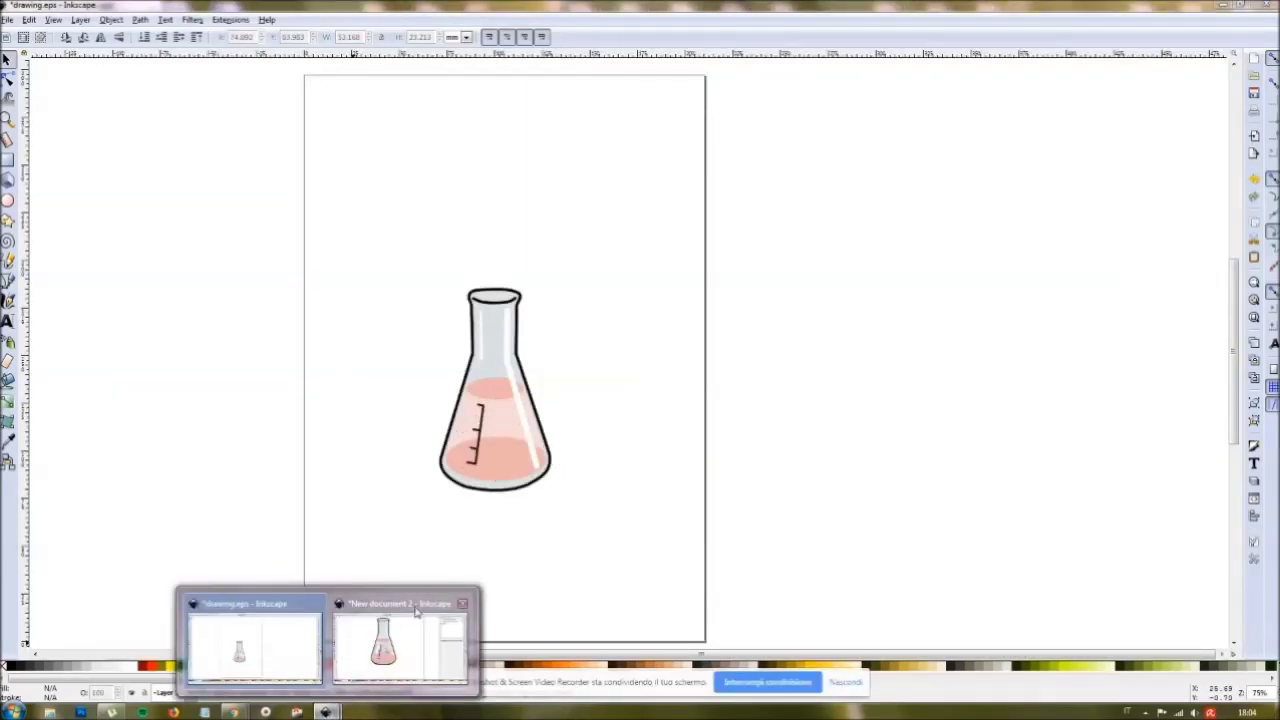
mouse_move(415, 607)
mouse_move(304, 609)
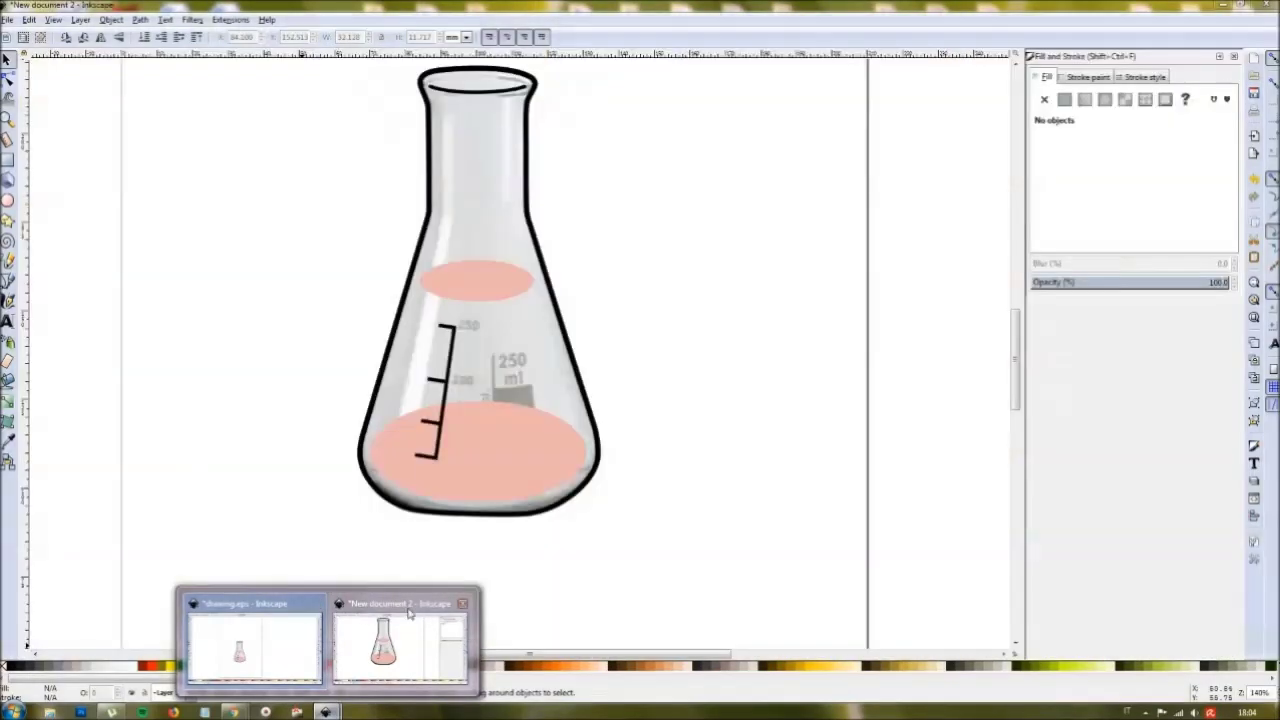
left_click(385, 640)
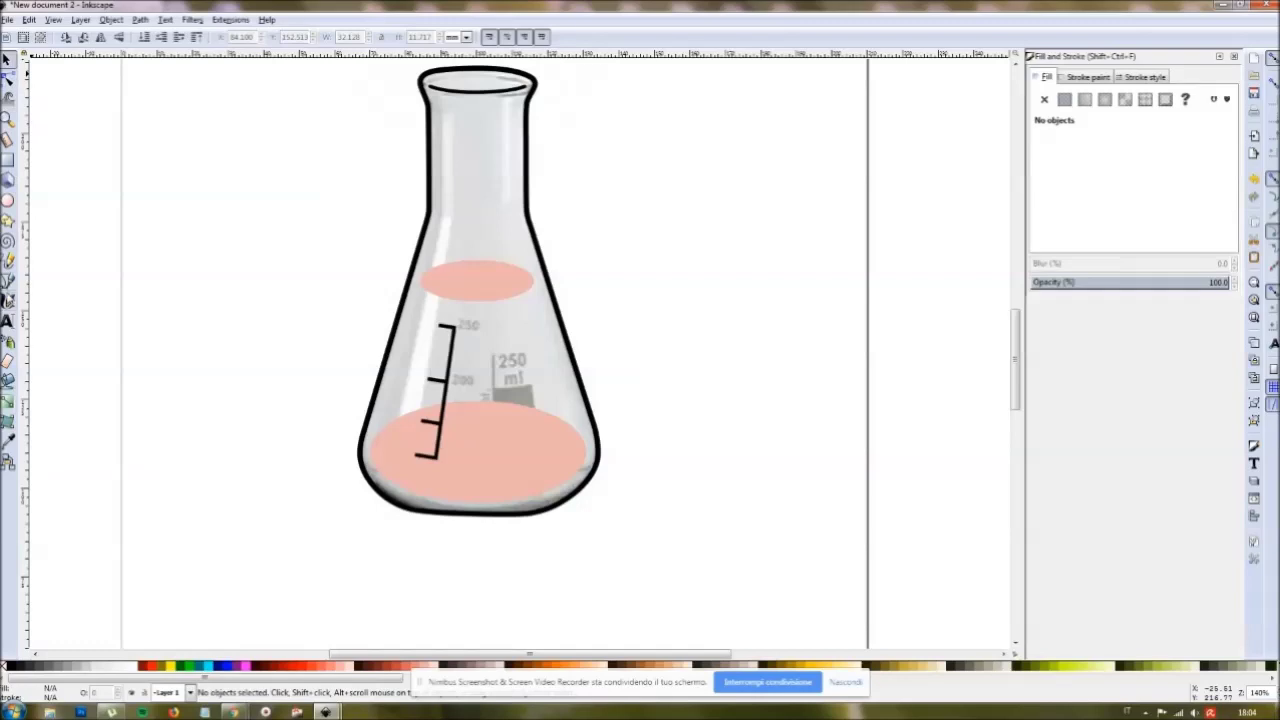
left_click(9, 281)
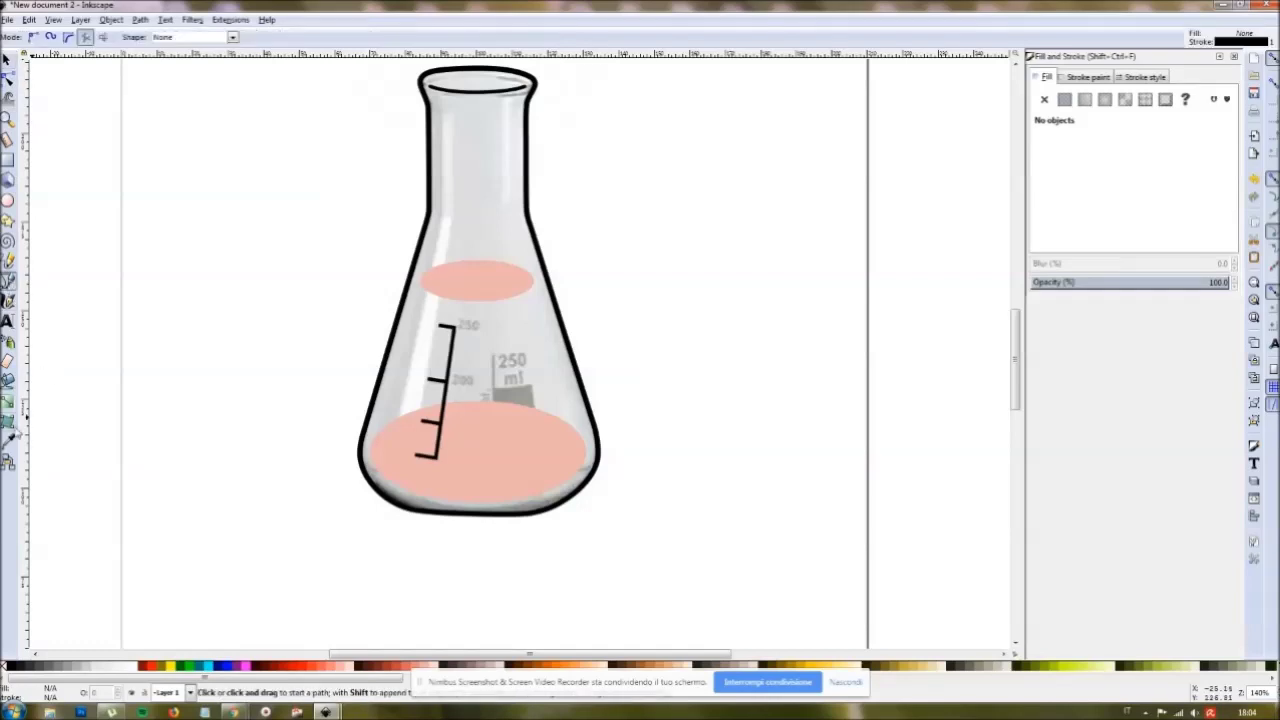
left_click(9, 117)
left_click(498, 358)
left_click(520, 397)
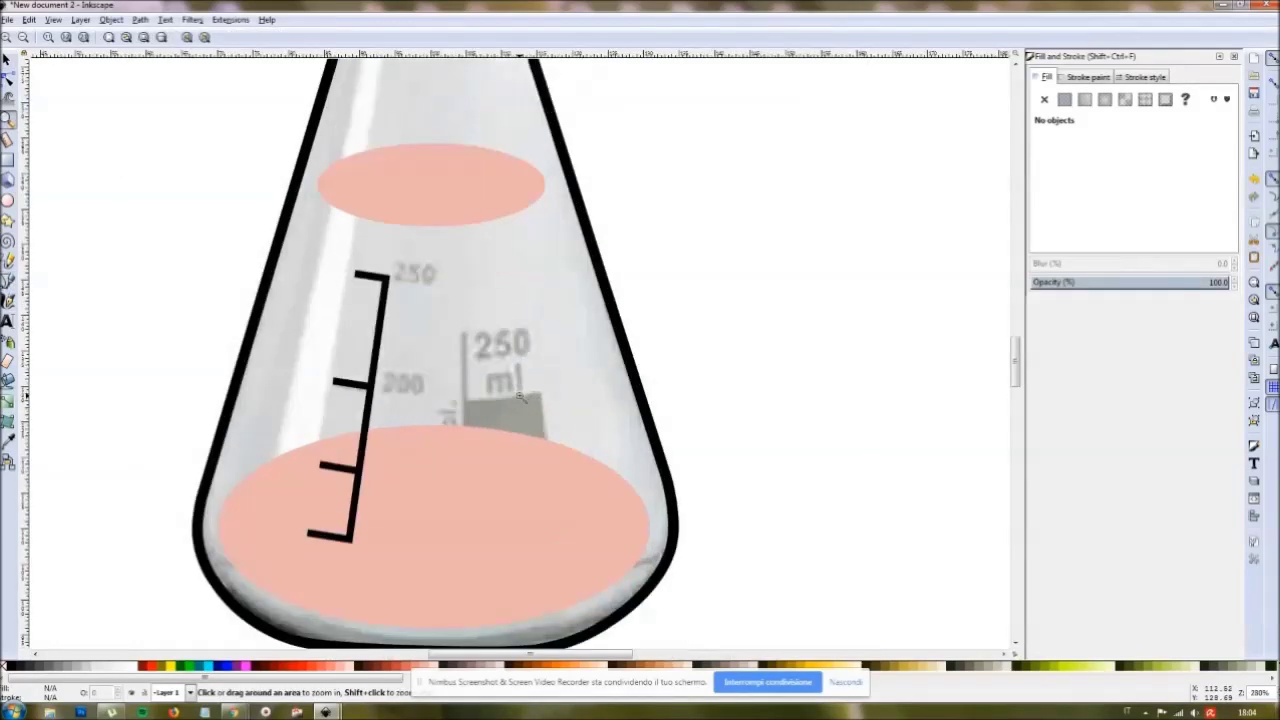
scroll(397, 330, "down", 2)
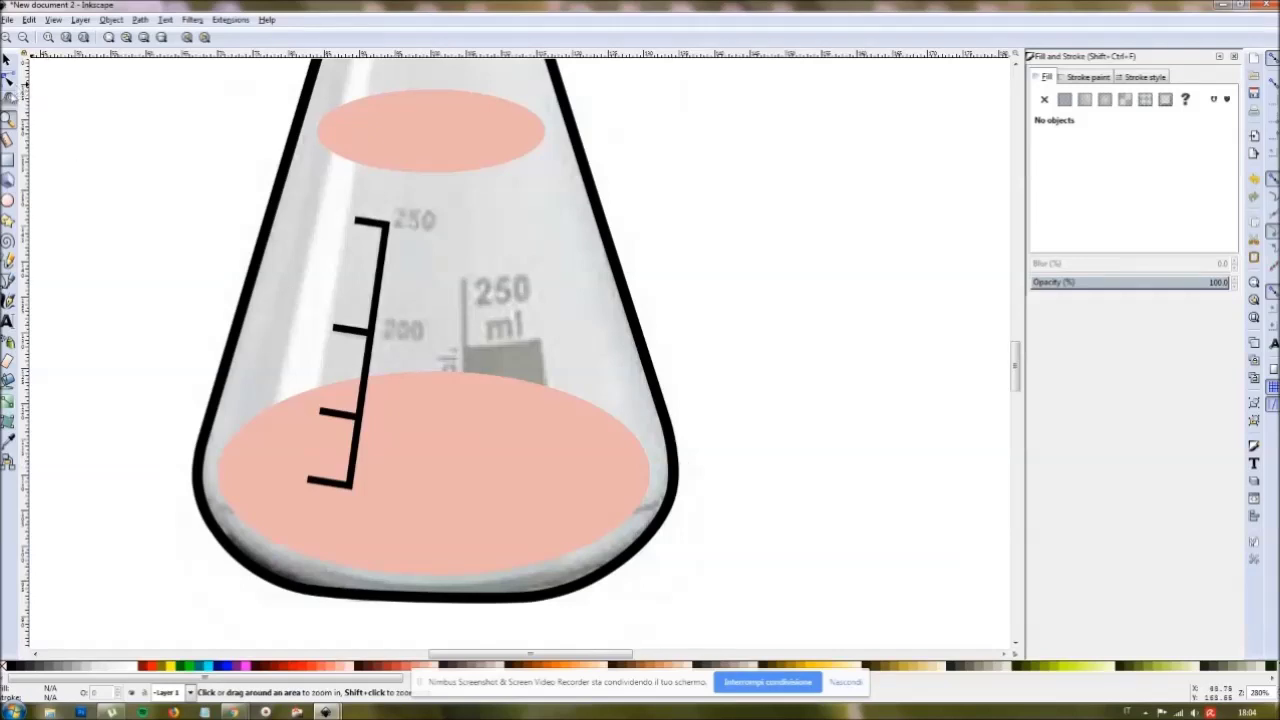
left_click(9, 280)
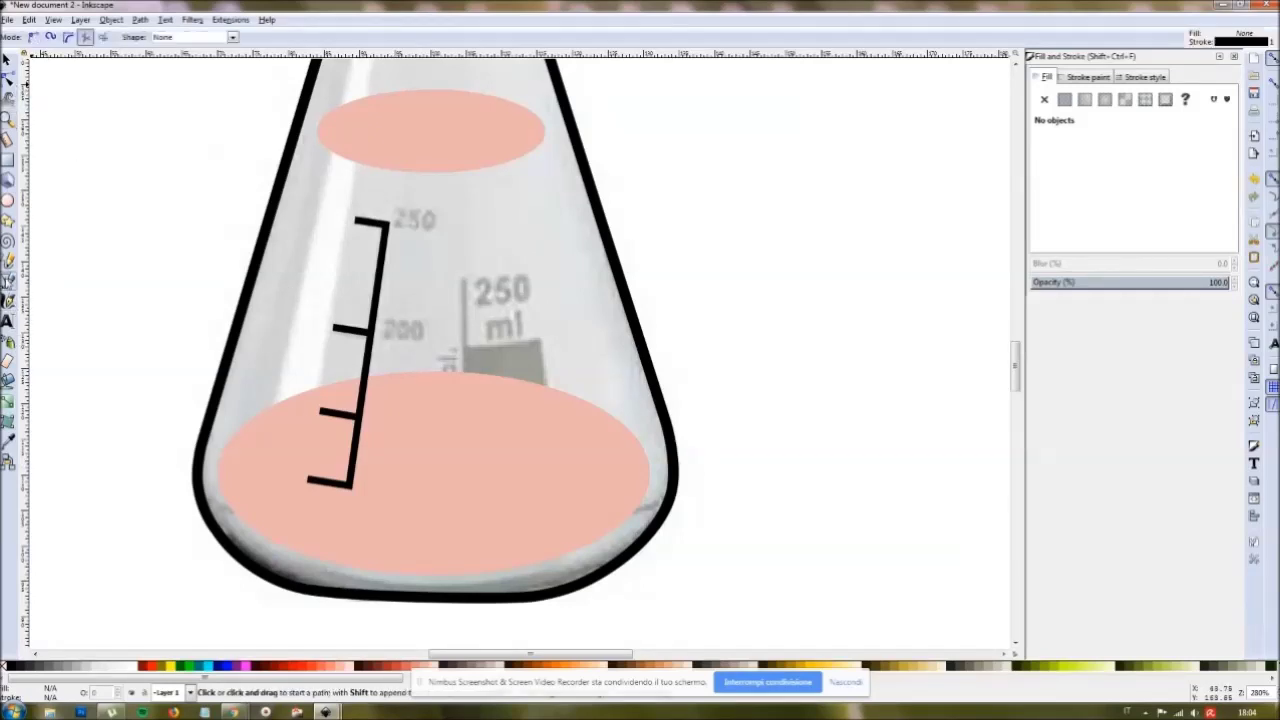
left_click(217, 466)
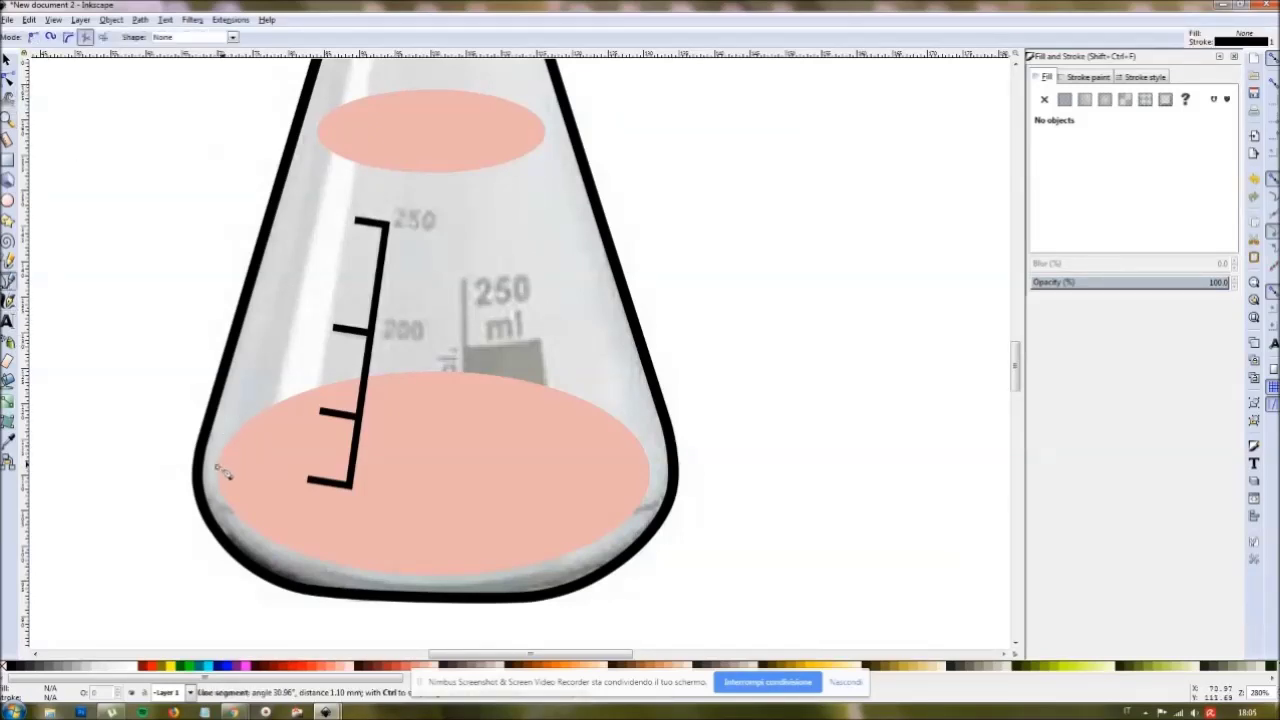
left_click(321, 131)
left_click(547, 131)
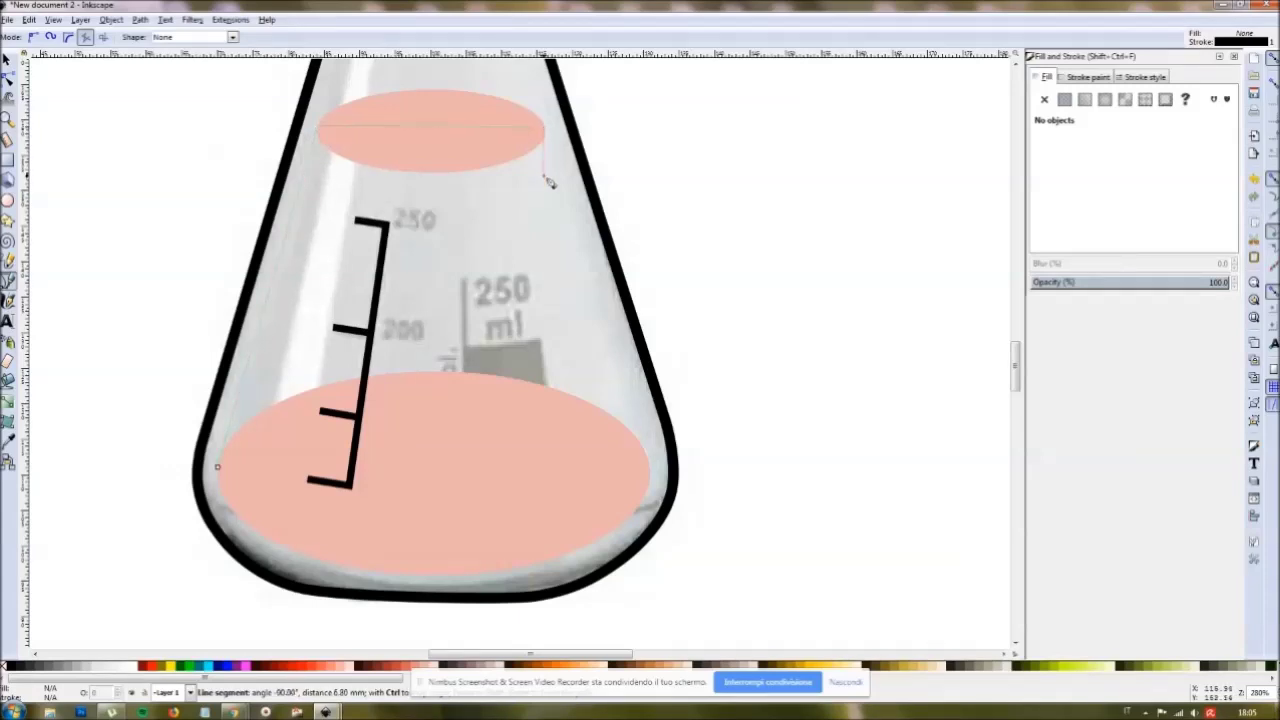
left_click(649, 471)
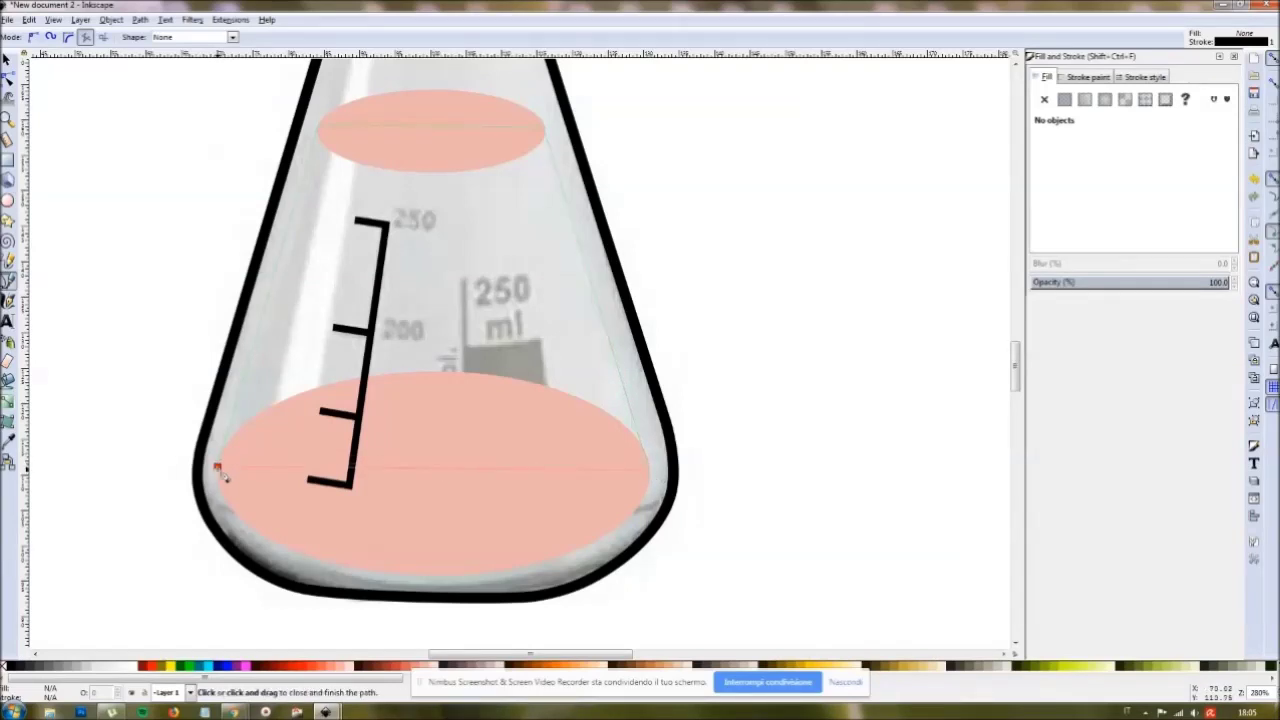
left_click(218, 468)
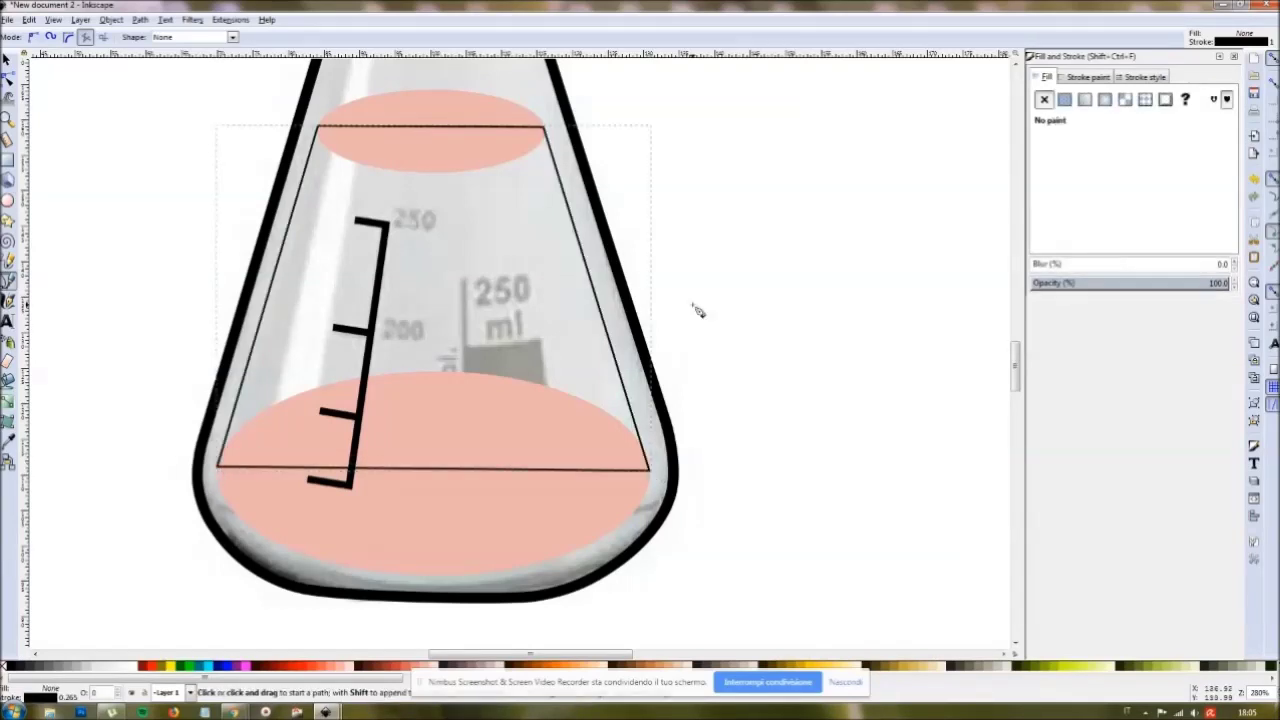
Step: Fill the four-sided shape with the flat lighter pink f4d7d7 and remove its outline
left_click(1064, 100)
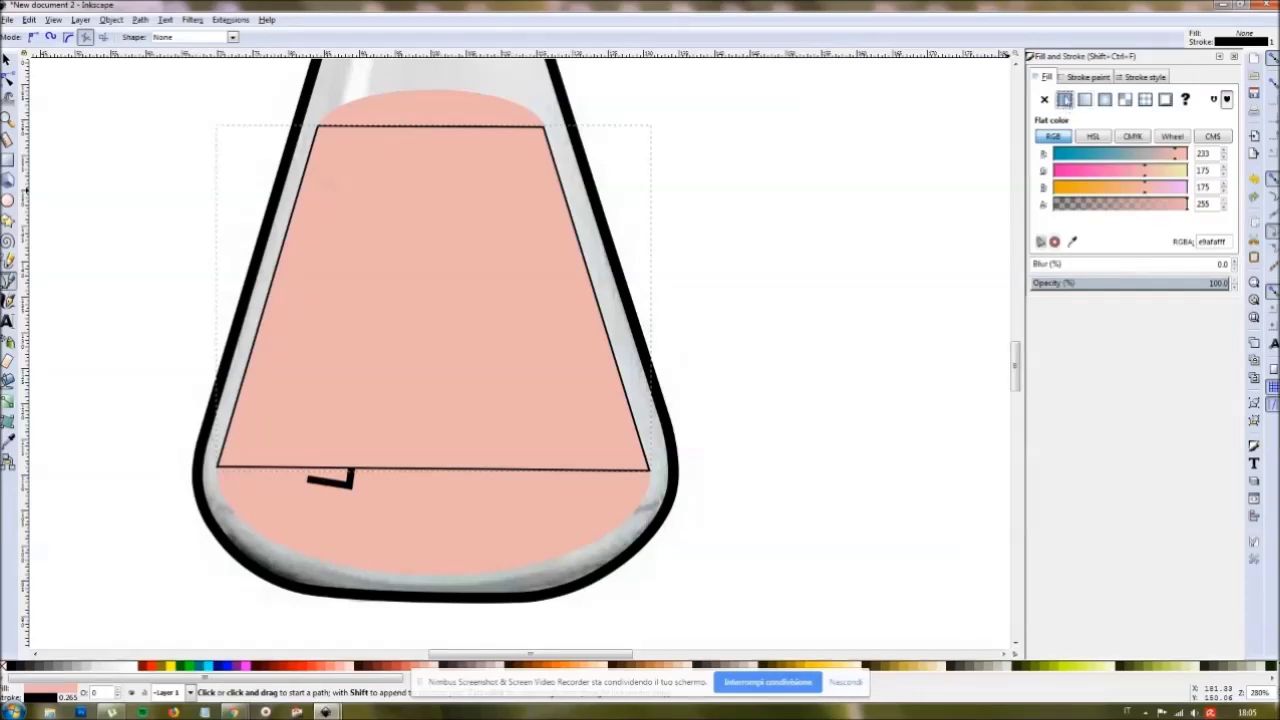
left_click(1082, 78)
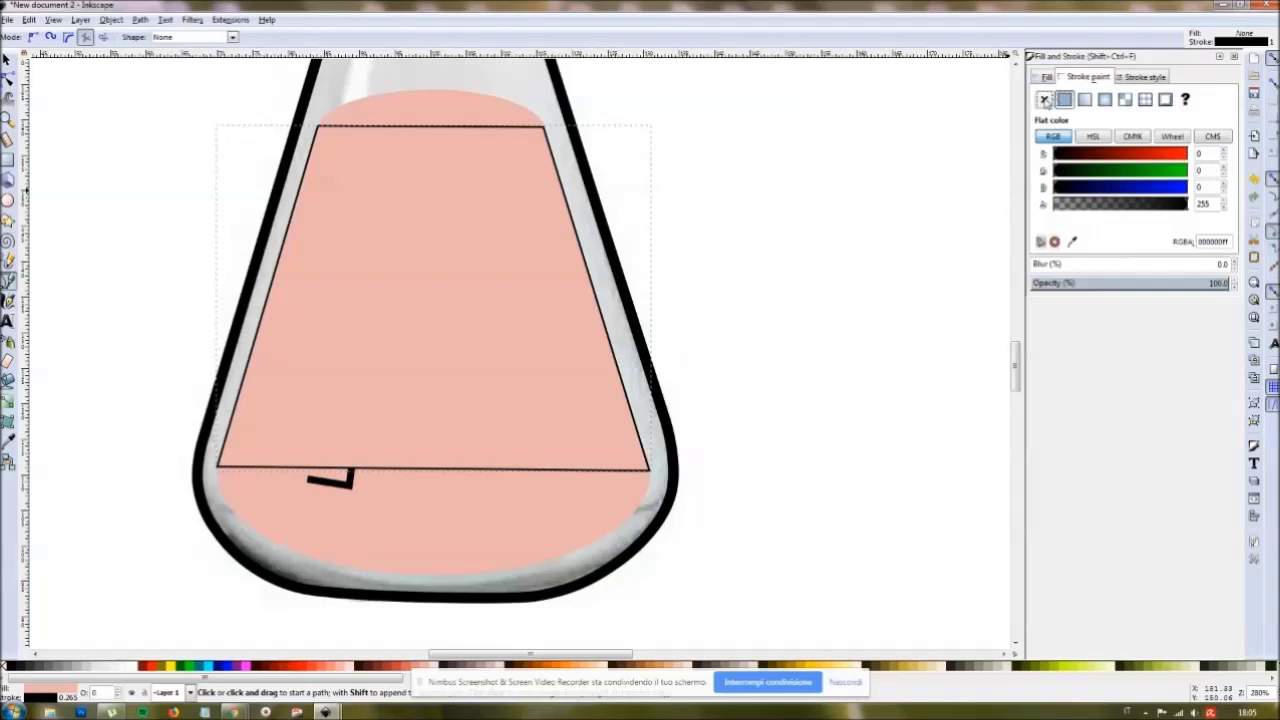
left_click(1044, 99)
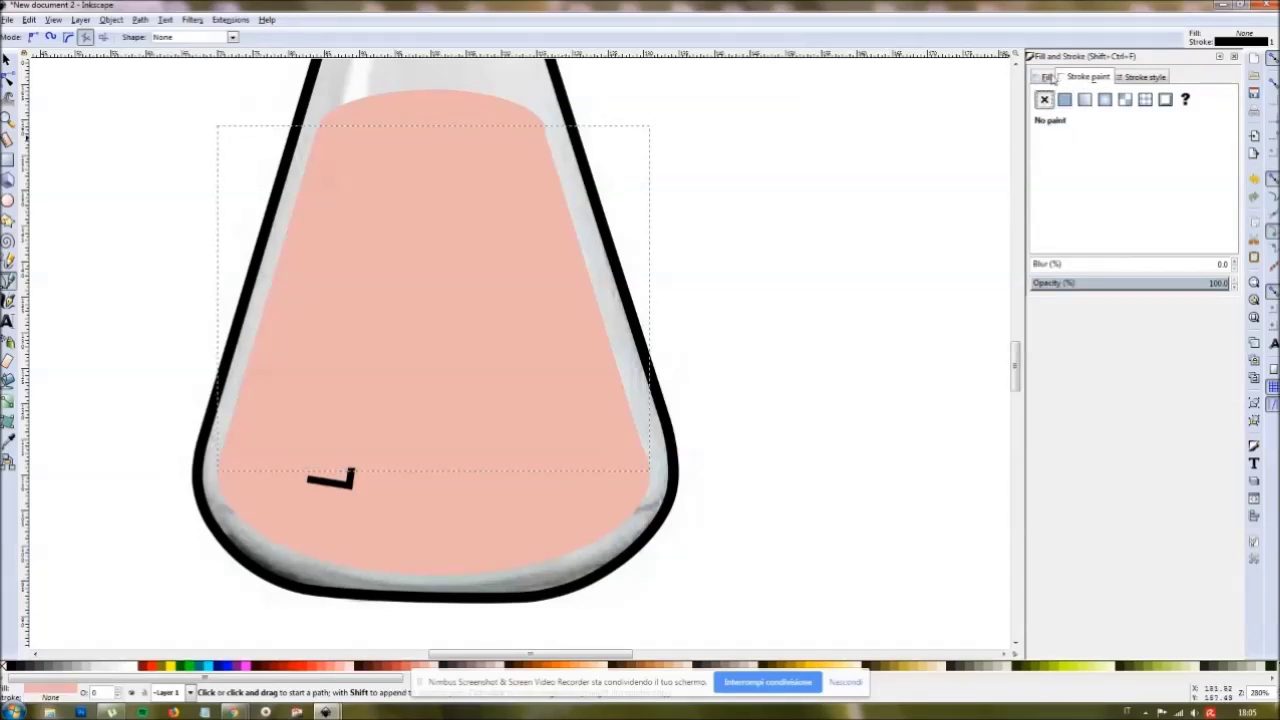
left_click(1045, 78)
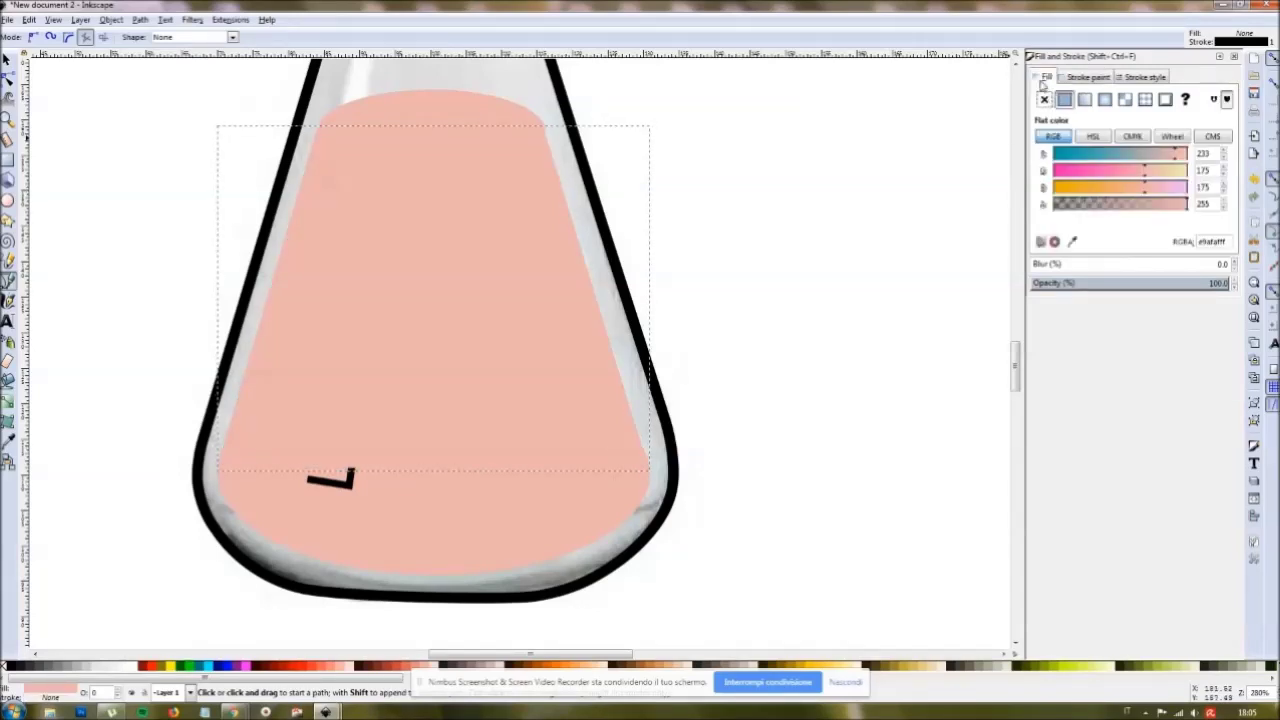
left_click(435, 667)
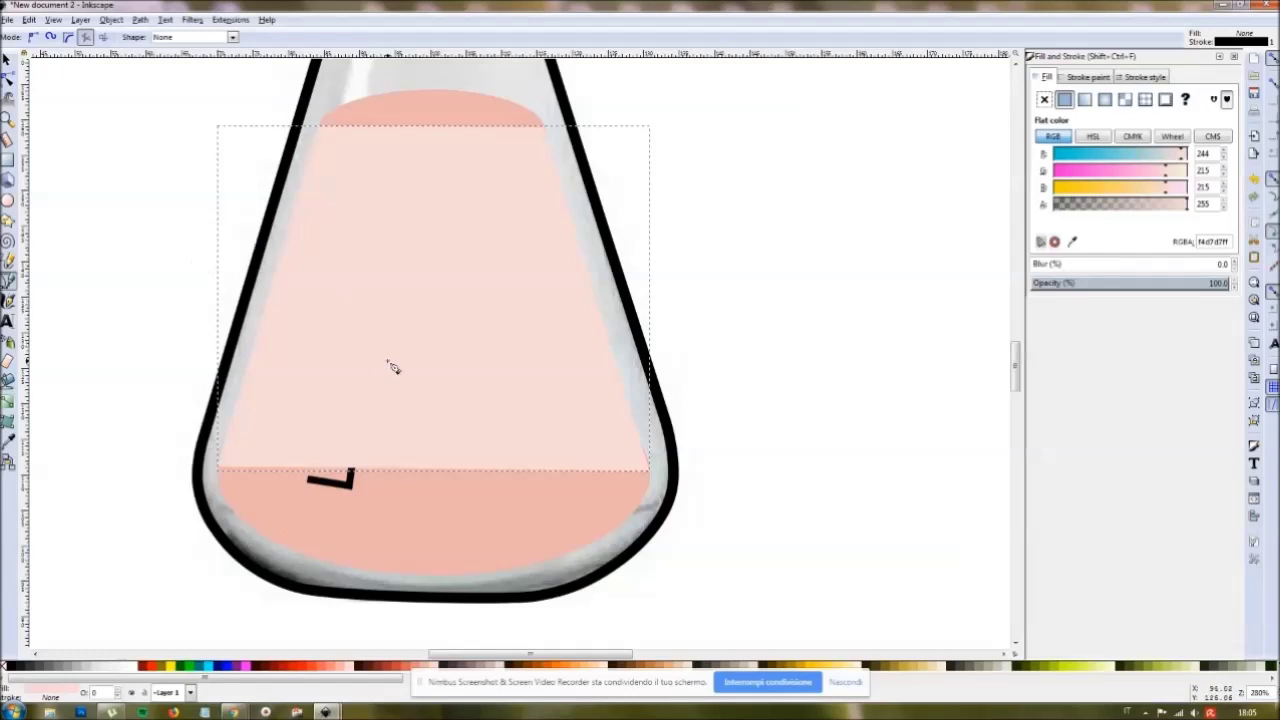
Step: Lower the light pink shape behind the graduation marks and both pink ellipses
left_click(6, 60)
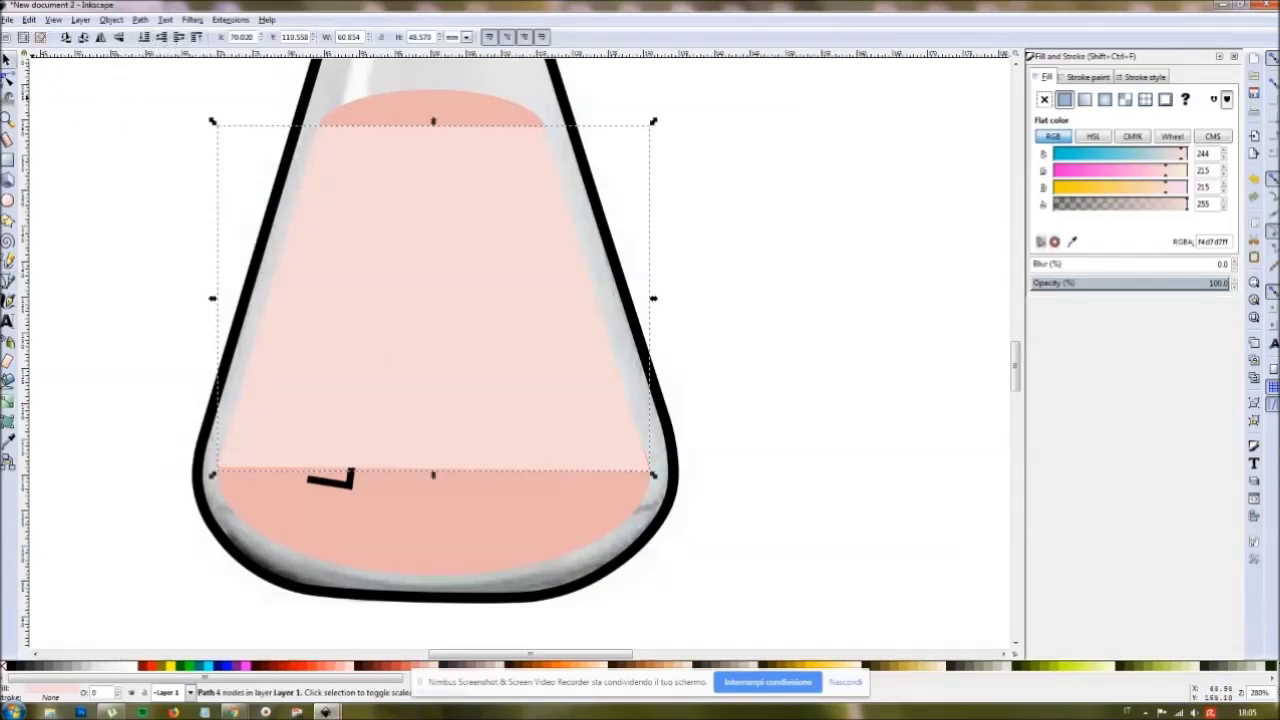
left_click(164, 39)
left_click(164, 39)
left_click(164, 39)
left_click(164, 39)
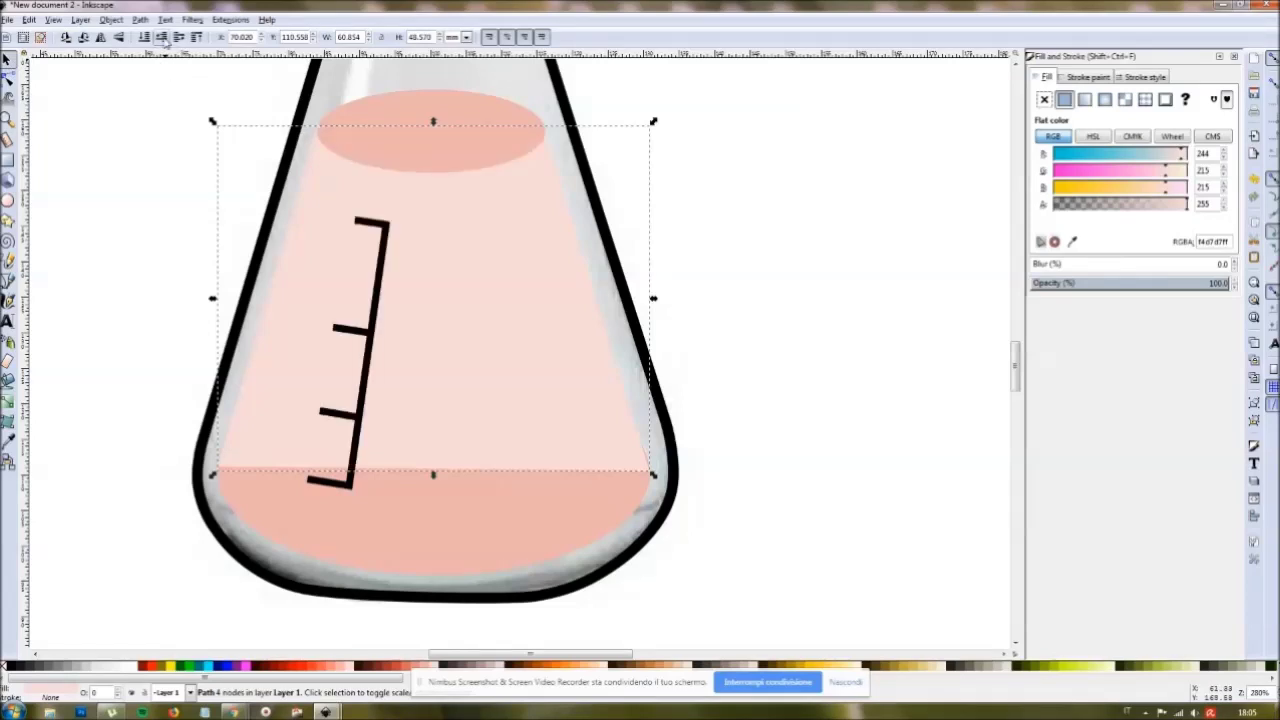
left_click(164, 39)
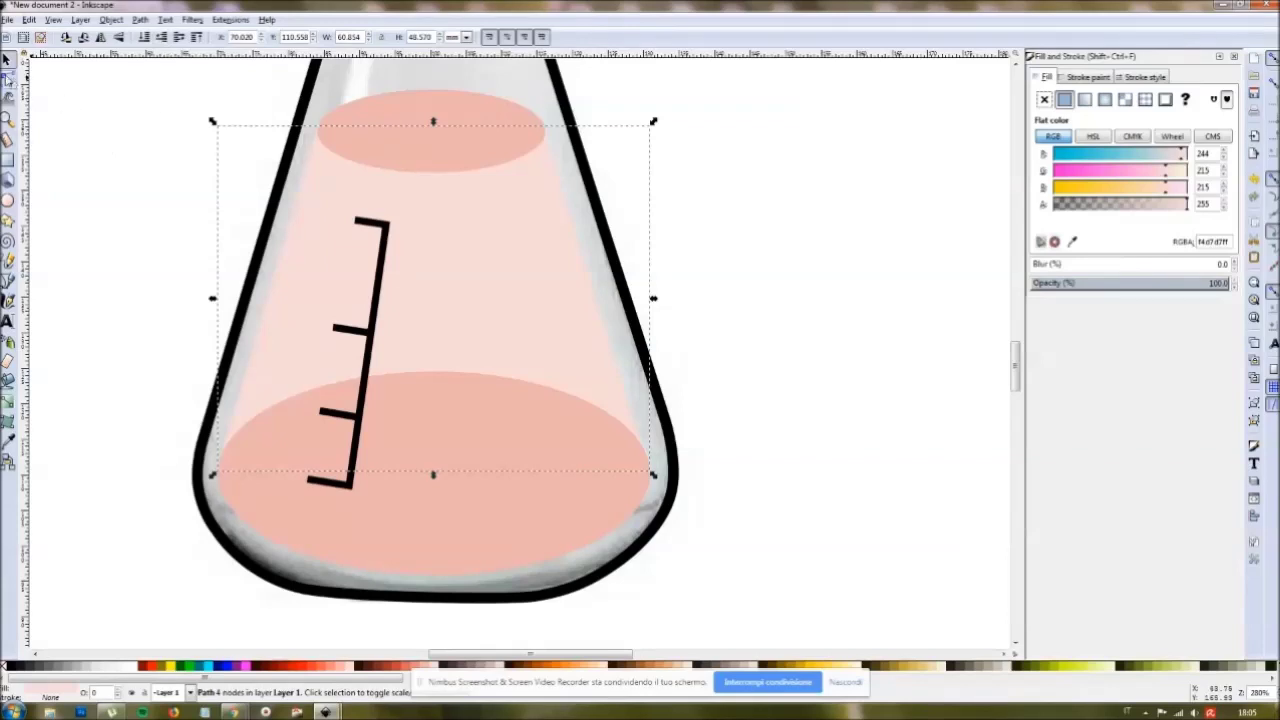
left_click(127, 111)
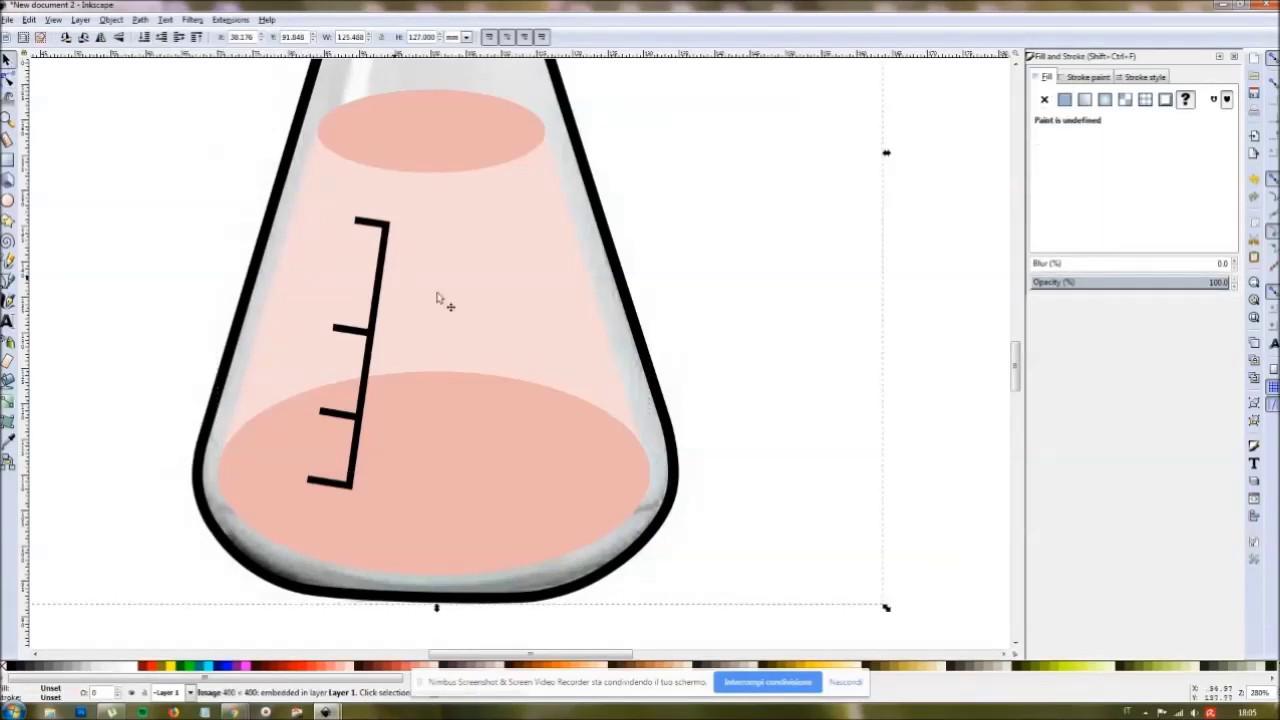
Step: Move the lower-right node of the light pink shape up about 1.13 mm, onto the edge of the base ellipse
left_click(9, 79)
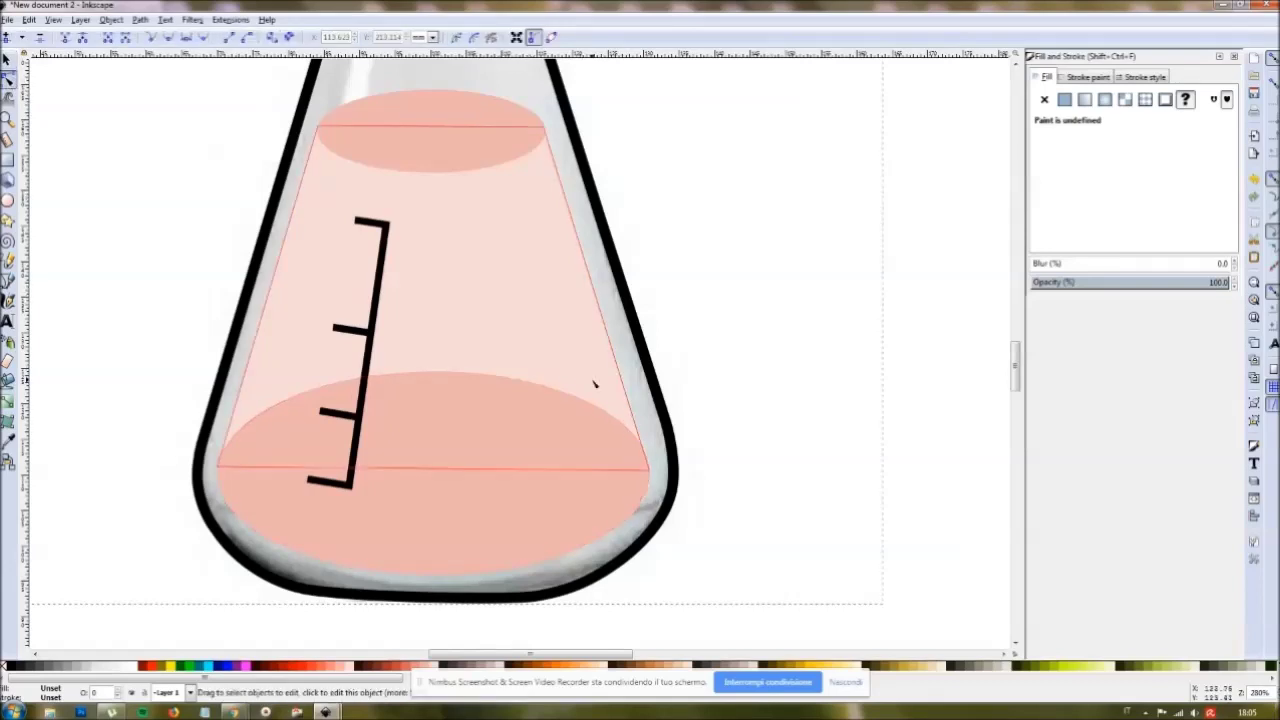
left_click(608, 410)
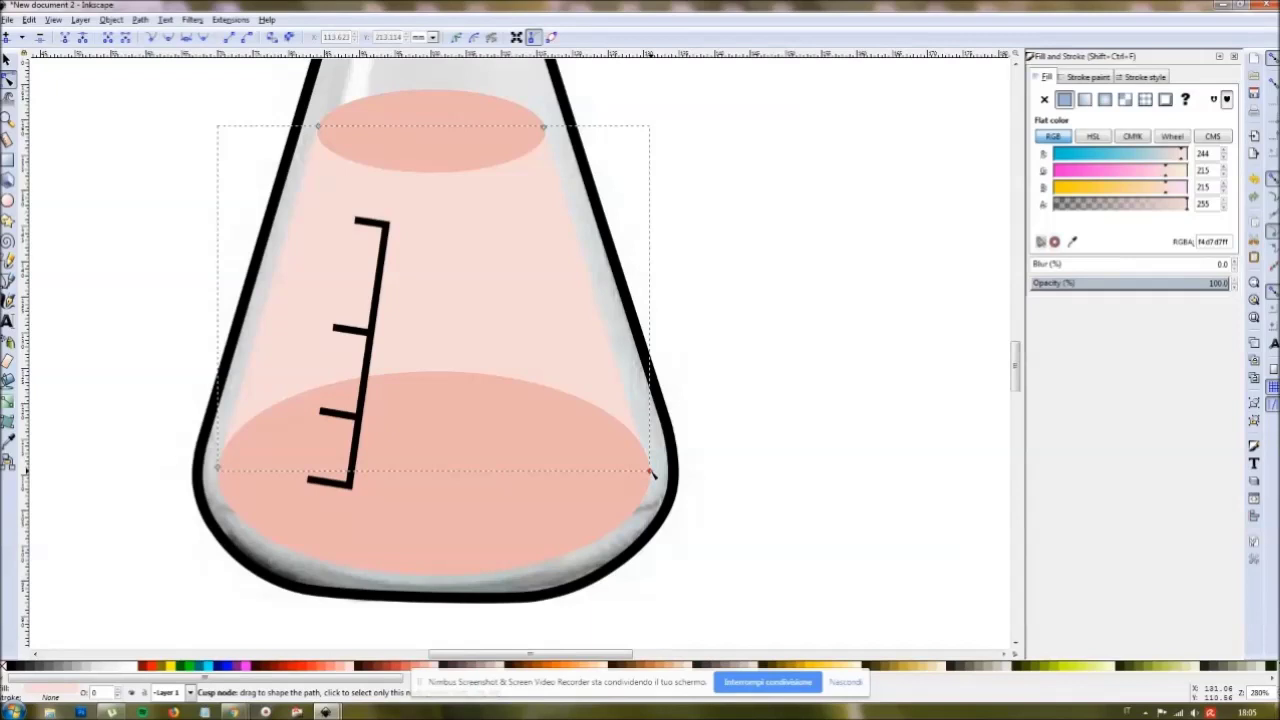
left_click_drag(652, 472, 649, 463)
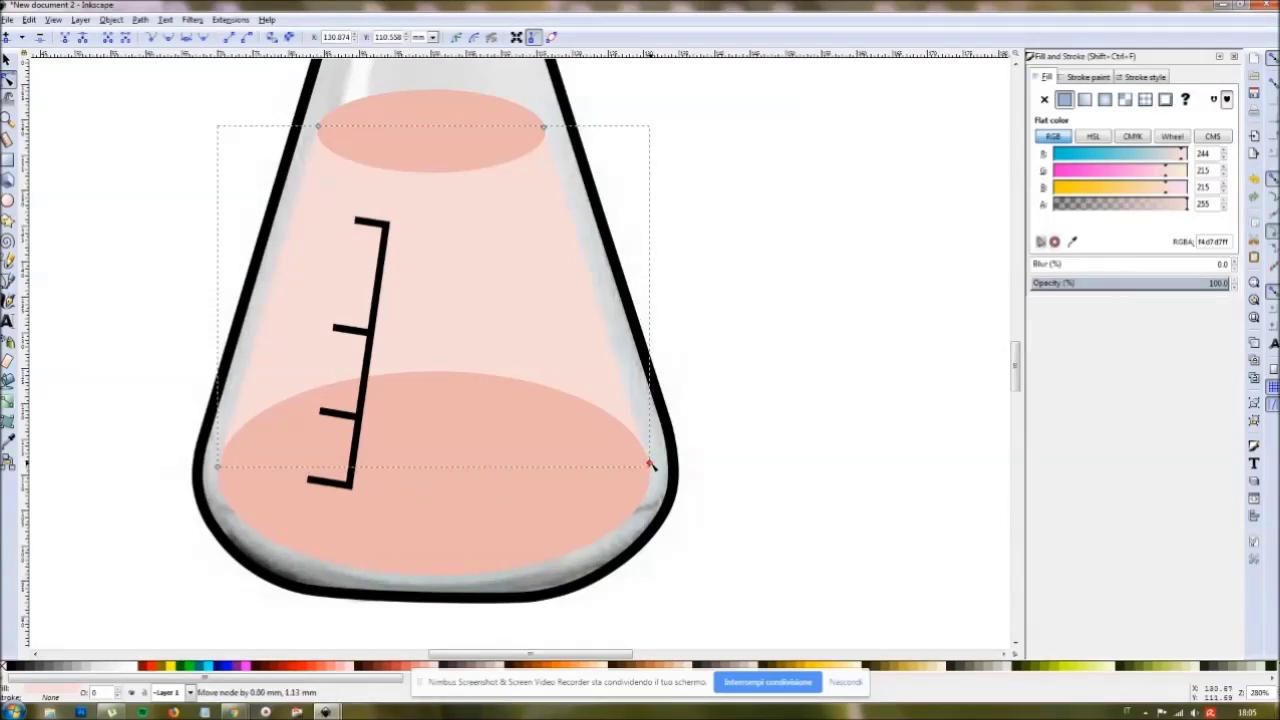
left_click(72, 213)
Step: Look over the traced flask from rim to base and compare it with the finished flask in the drawing.eps window
scroll(74, 200, "up", 13)
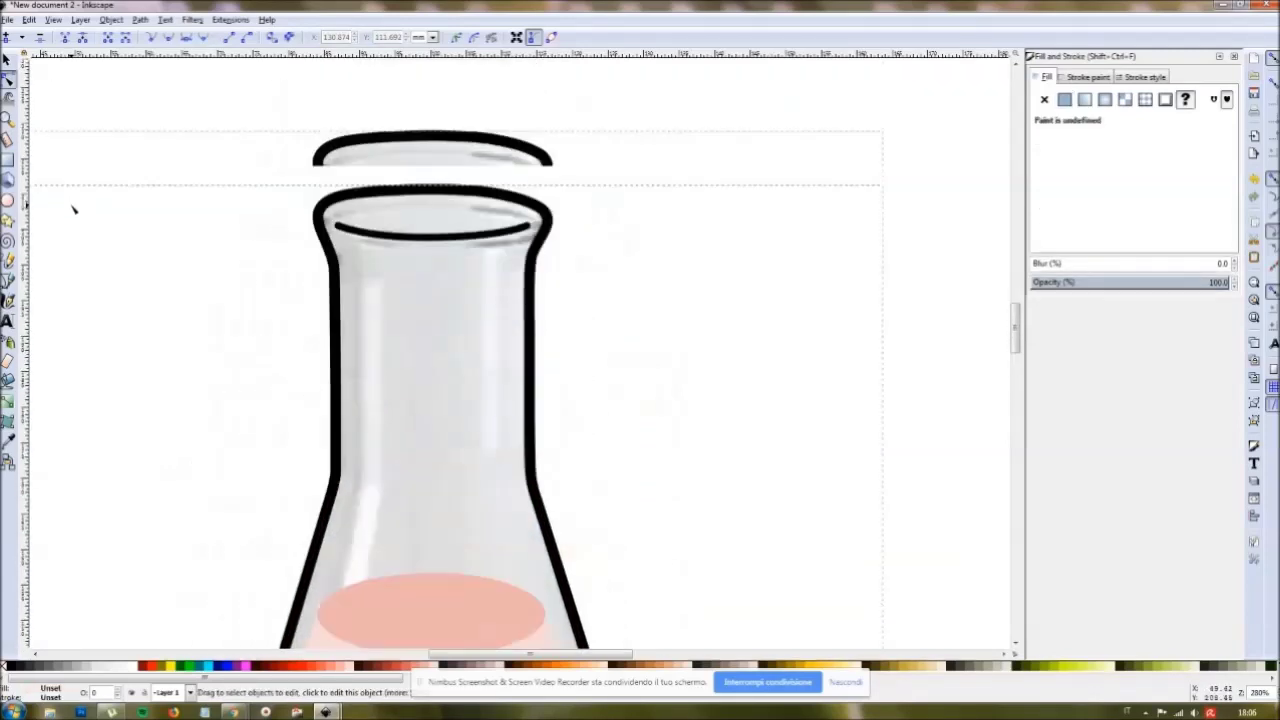
scroll(97, 215, "down", 9)
scroll(80, 237, "down", 4)
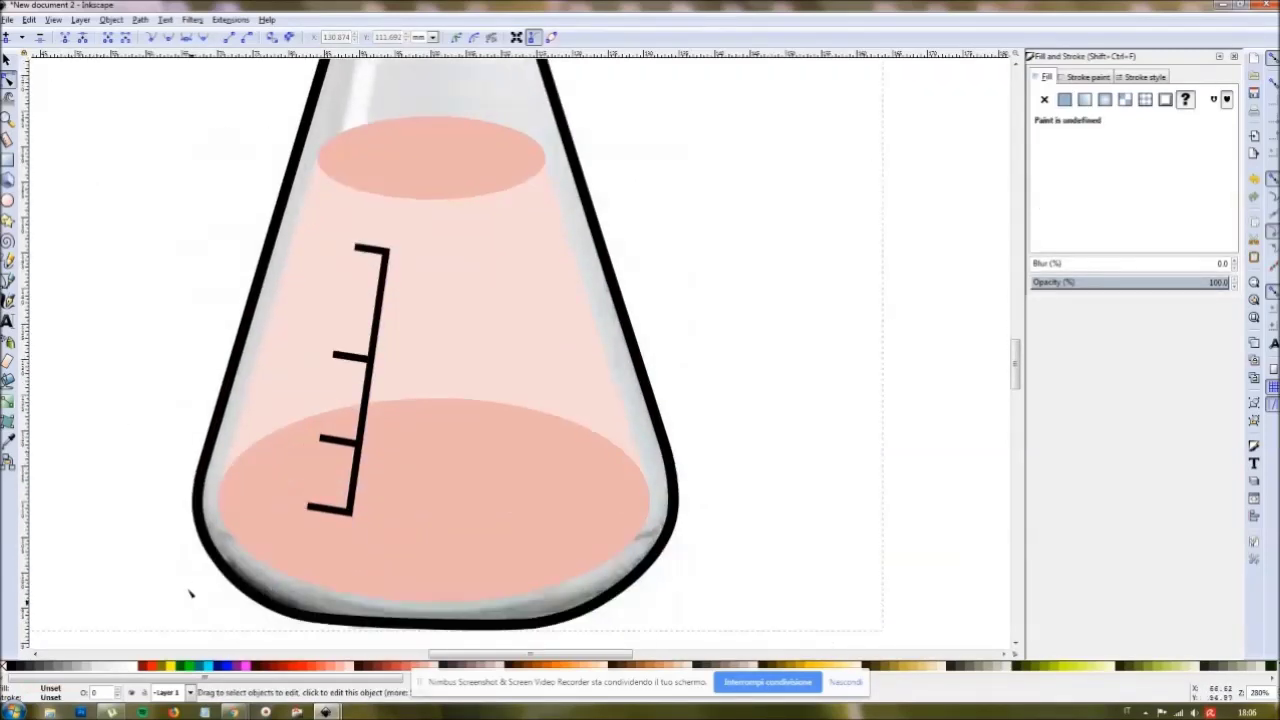
mouse_move(326, 711)
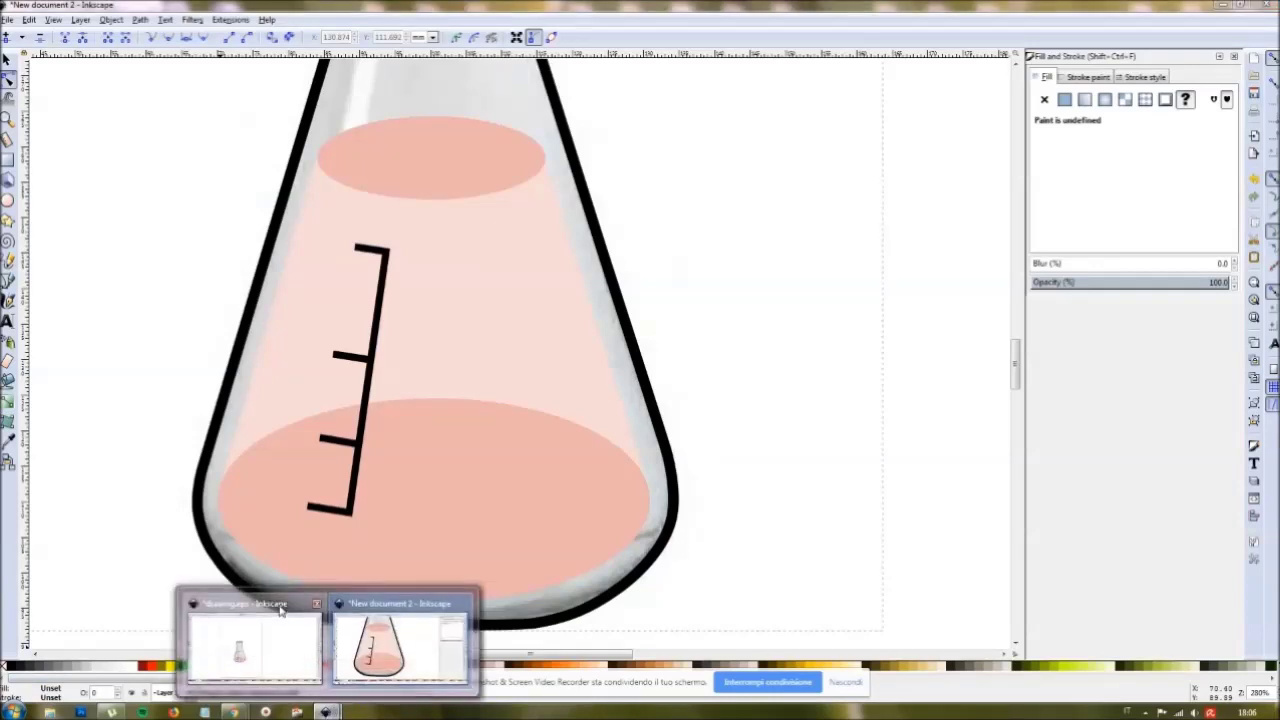
left_click(280, 608)
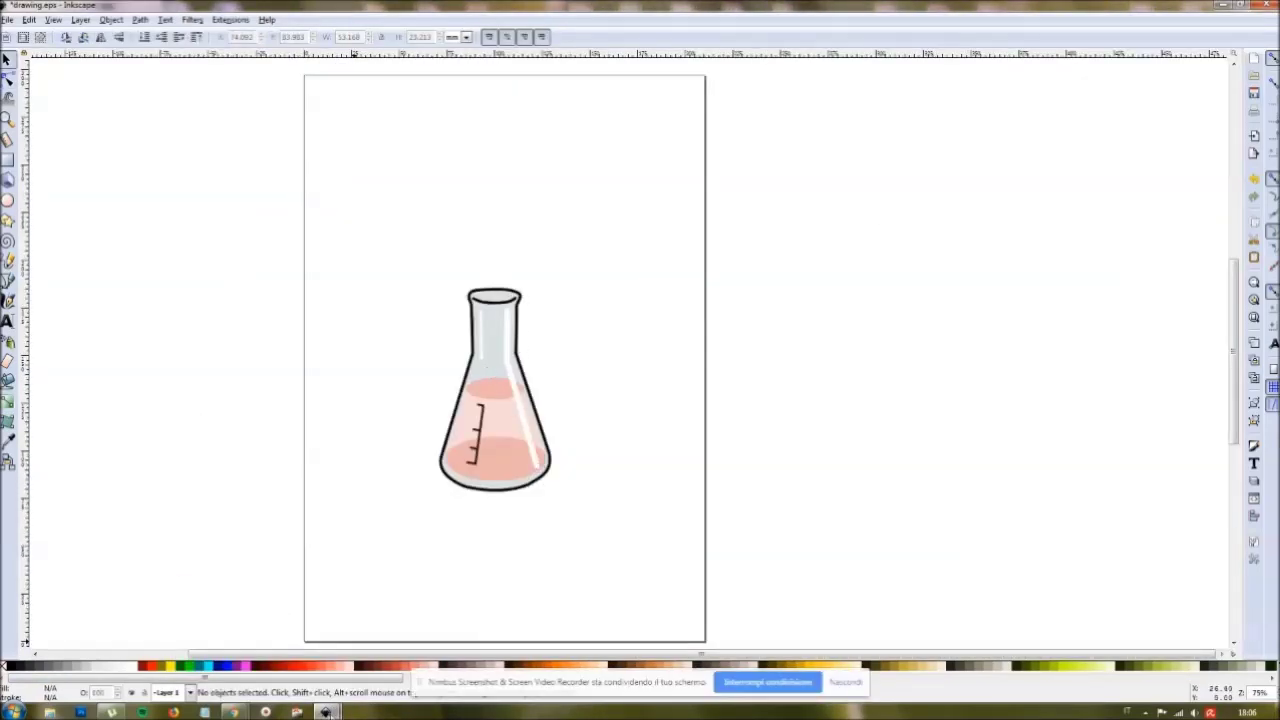
Step: Back in the New document 2 window, trace an open two-segment reflection line down the flask's right side, from the upper neck to the base ellipse
mouse_move(326, 711)
left_click(405, 592)
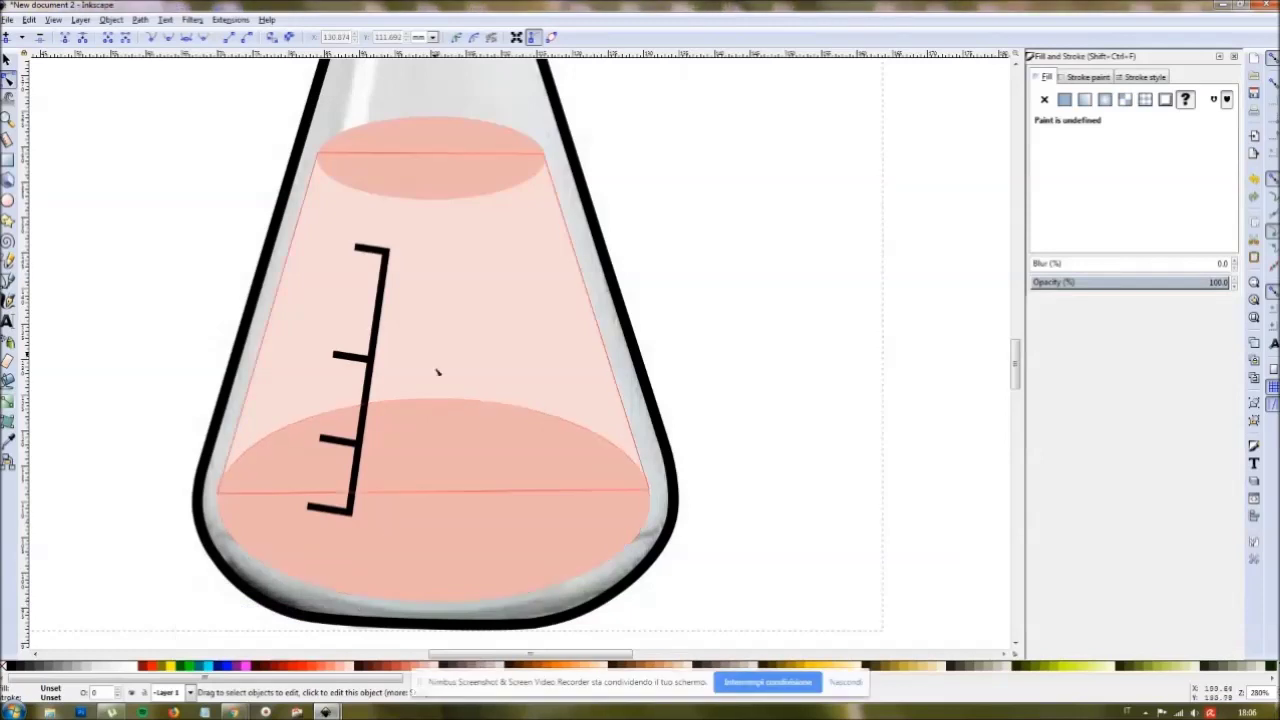
scroll(365, 217, "up", 6)
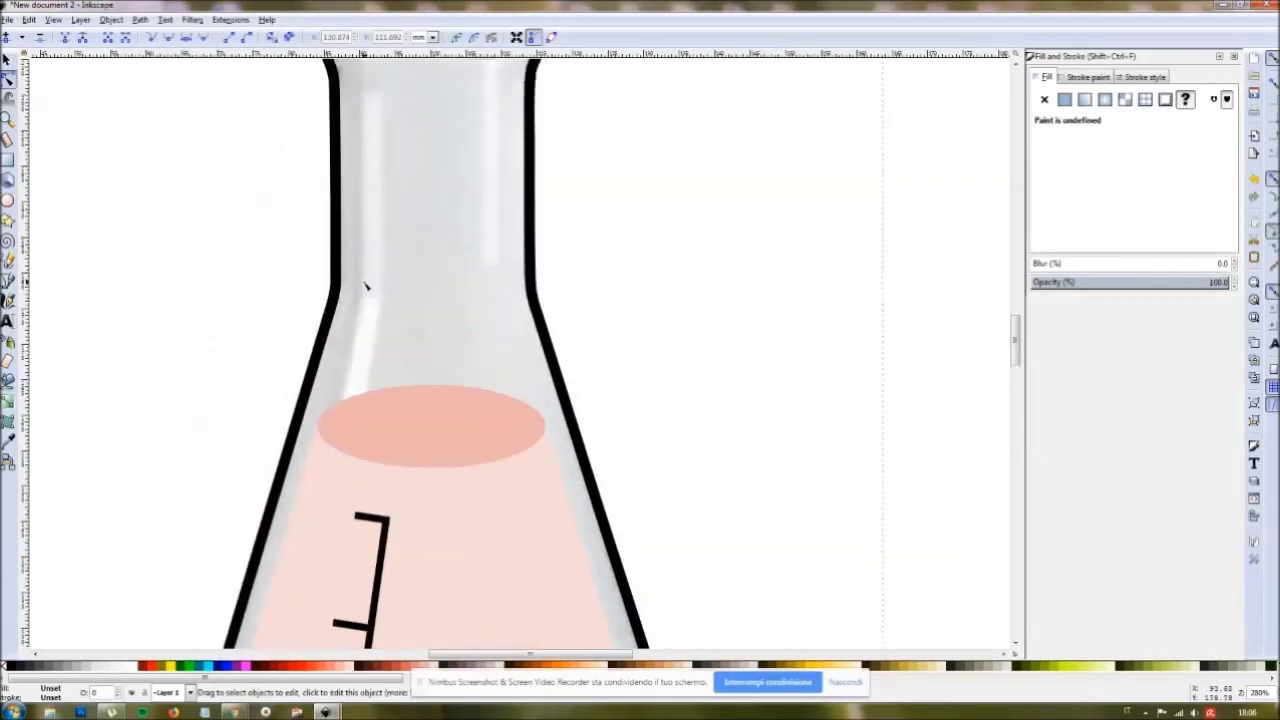
scroll(365, 287, "down", 5)
left_click(7, 118)
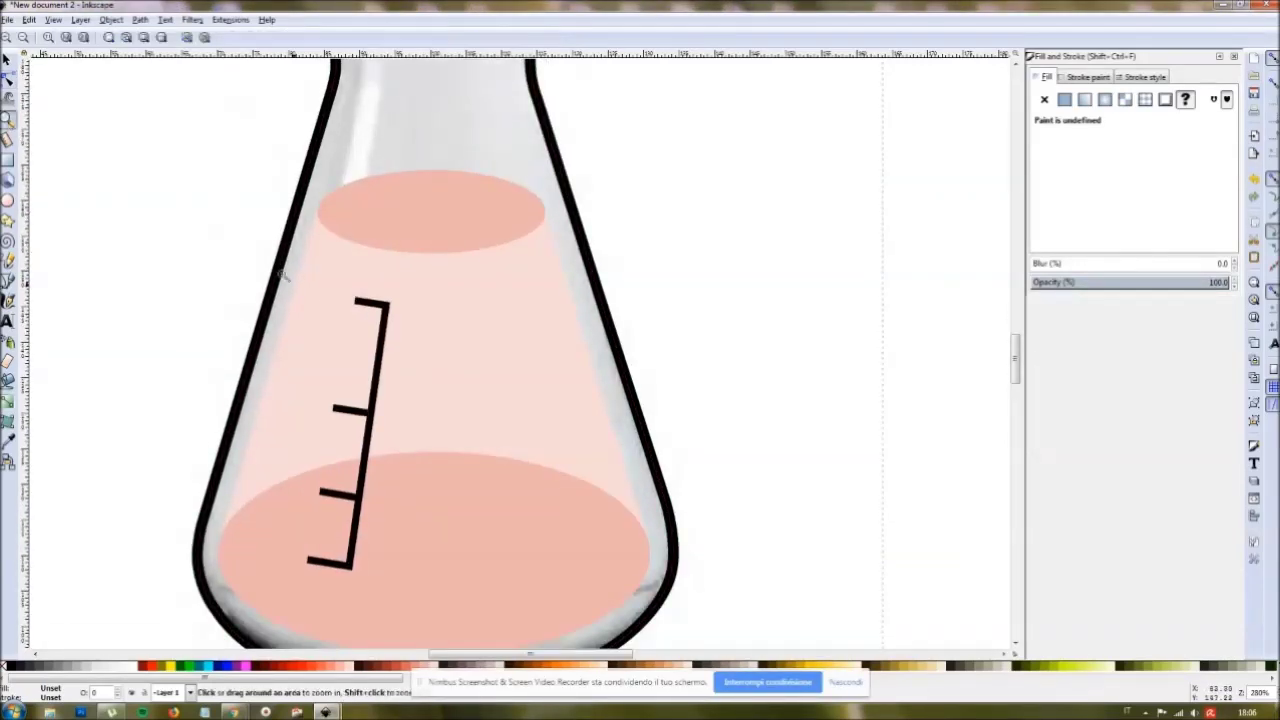
left_click(468, 437, "shift")
left_click(471, 436, "shift")
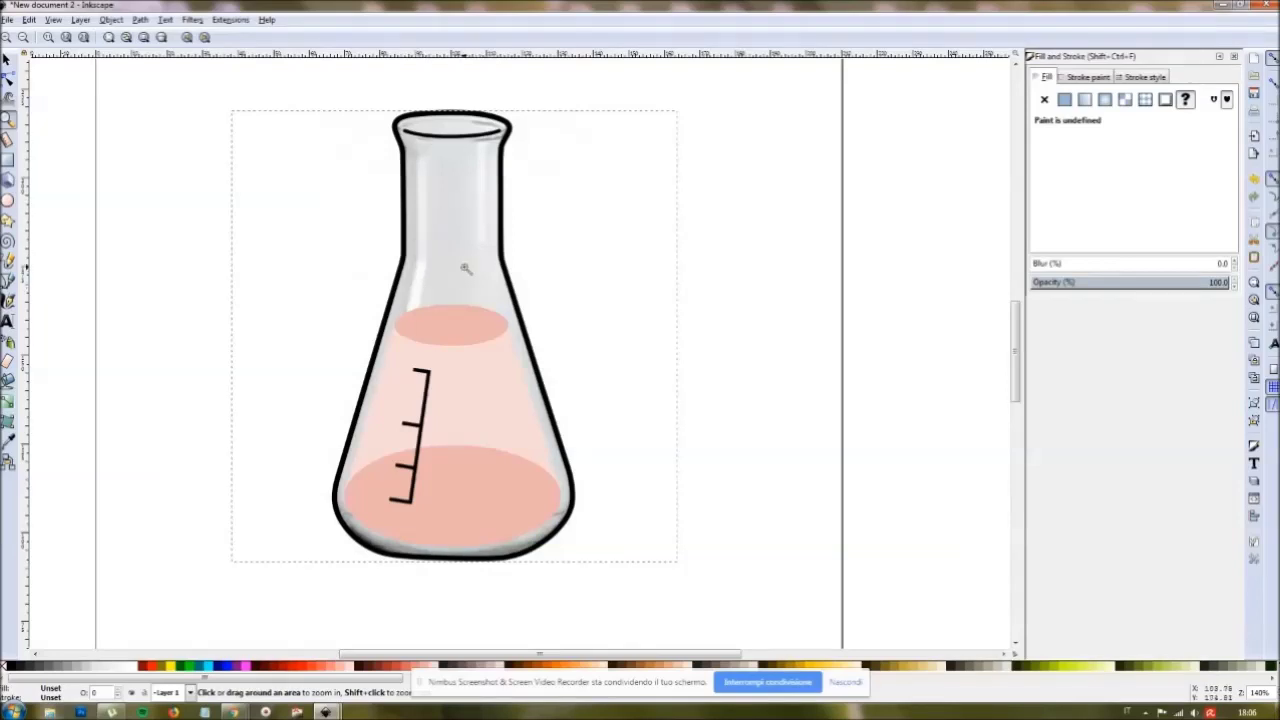
left_click(456, 186)
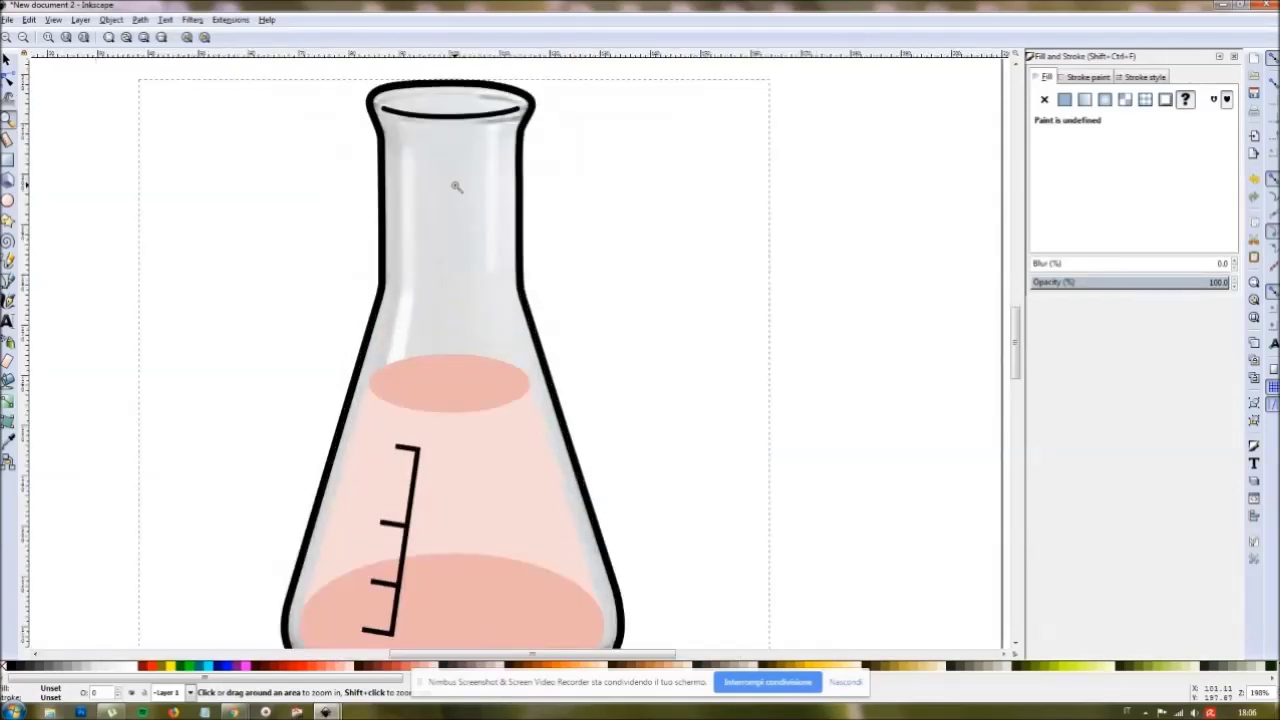
scroll(456, 186, "down", 1)
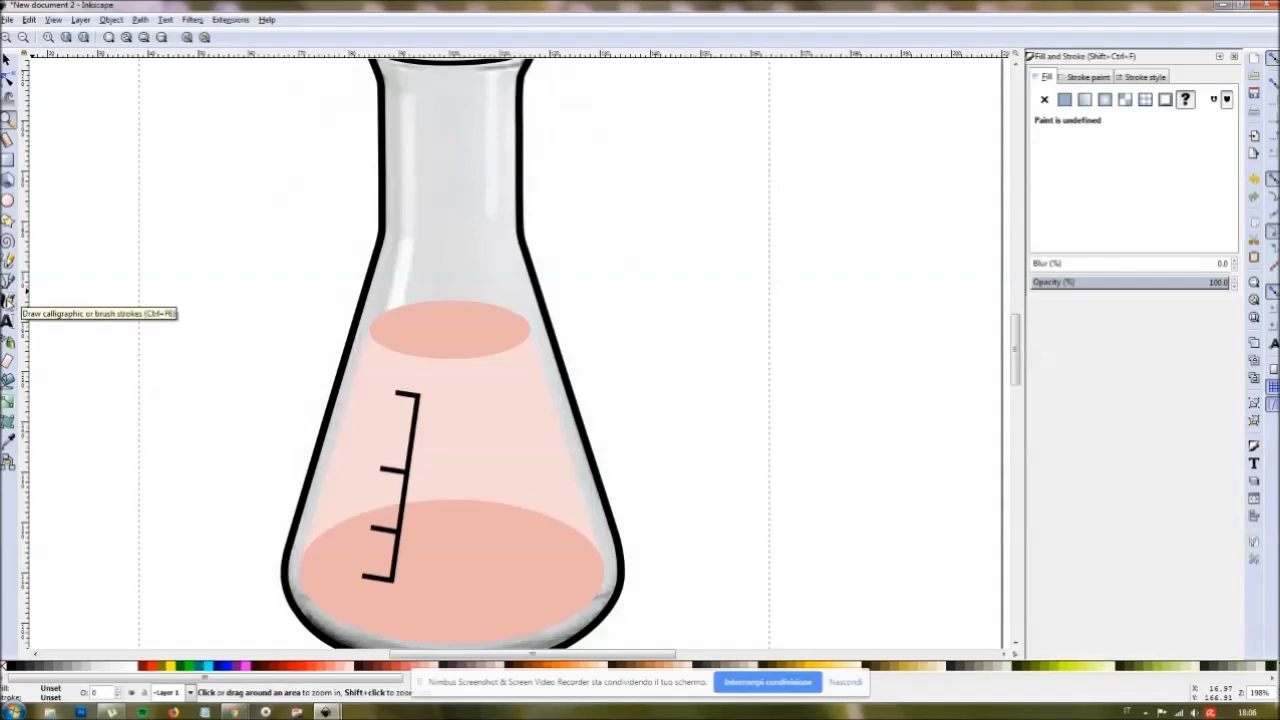
left_click(8, 281)
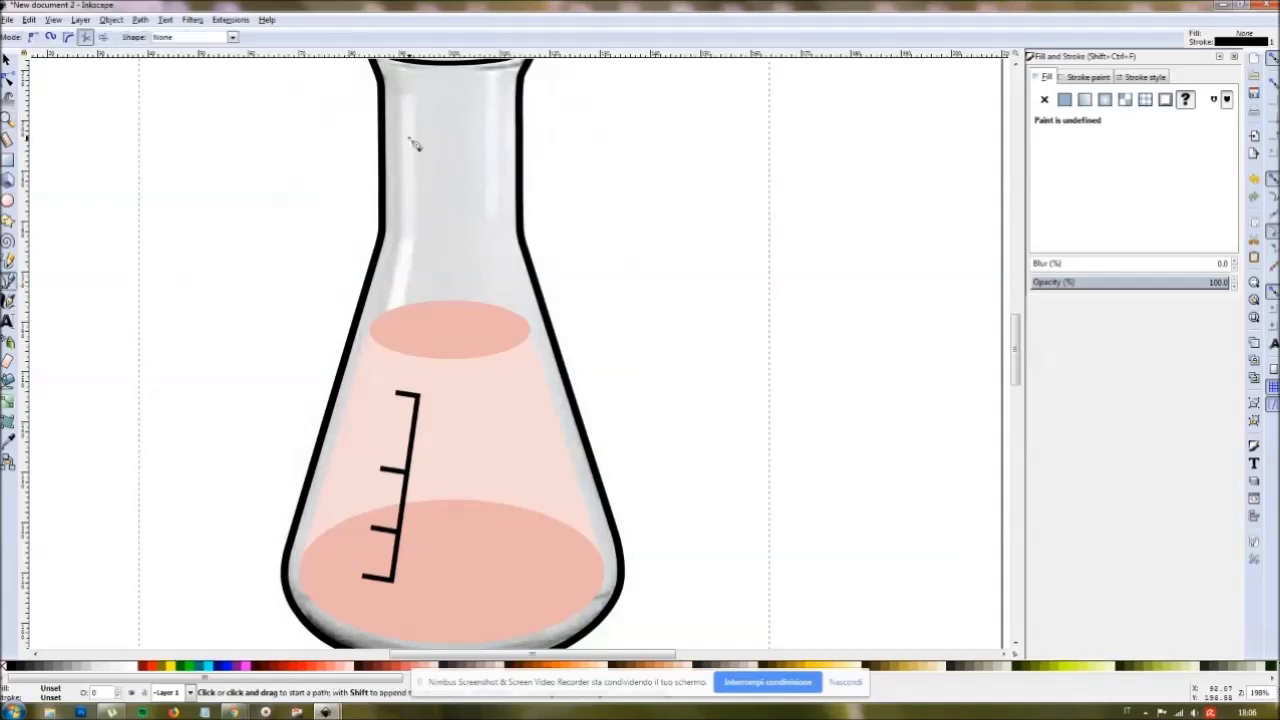
left_click(492, 87)
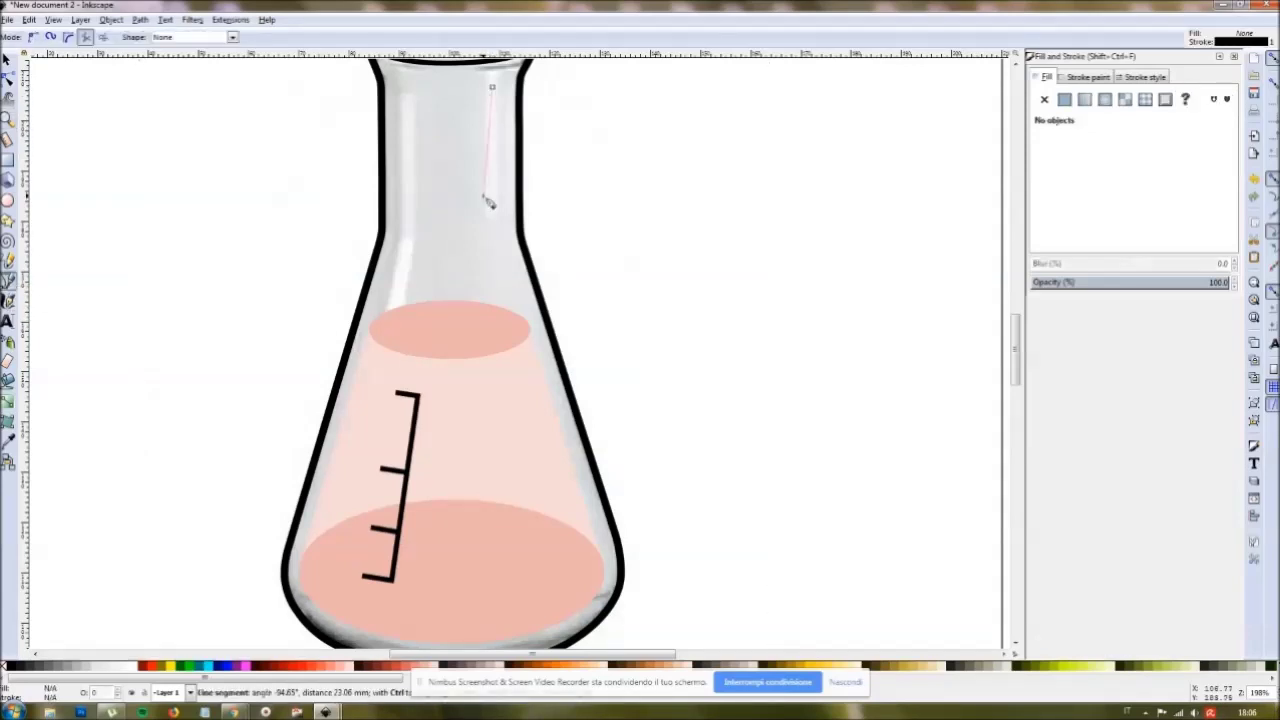
left_click(568, 571)
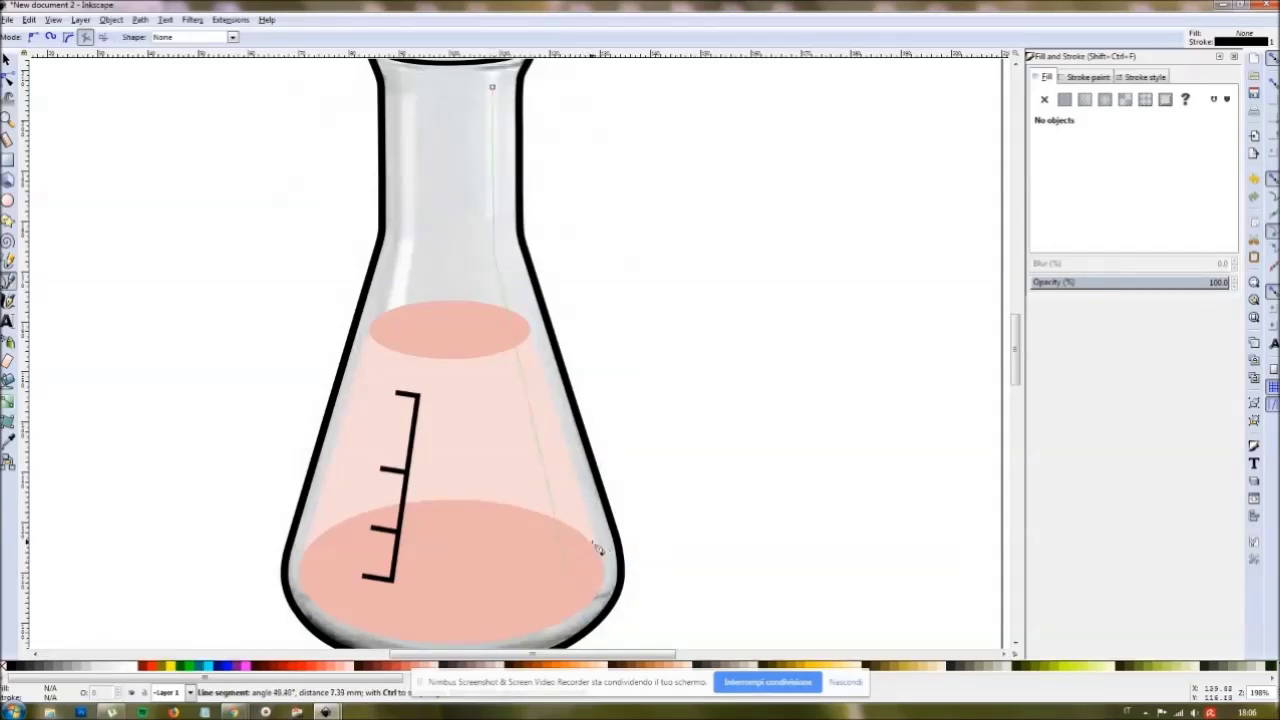
key("Return")
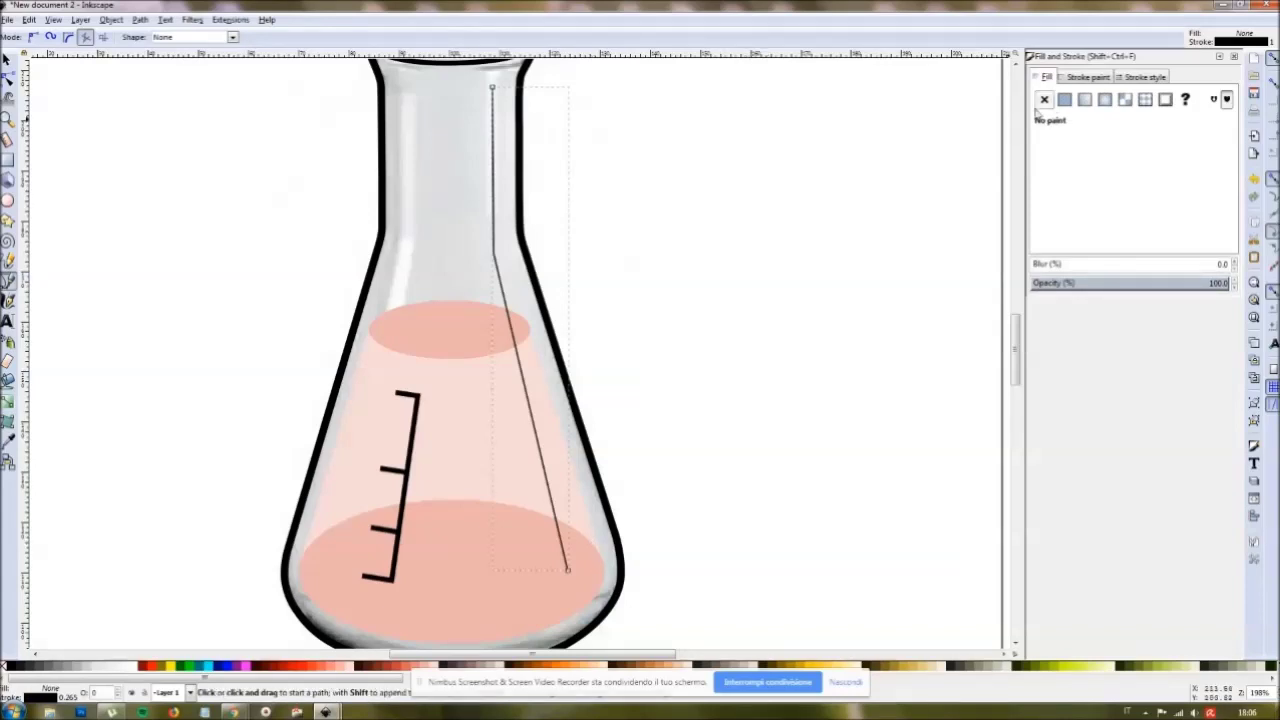
Step: Try to colour the reflection line white from the palette and set its stroke width to 2 mm
left_click(1082, 80)
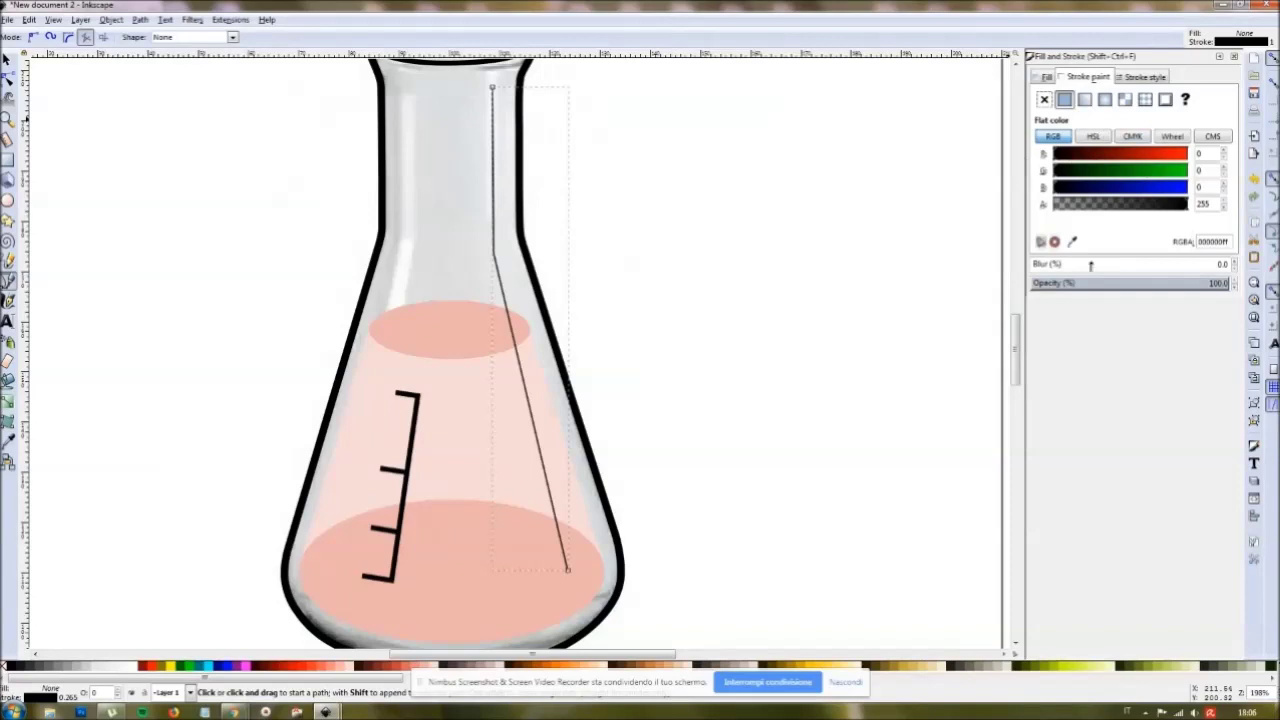
left_click(137, 667, "shift")
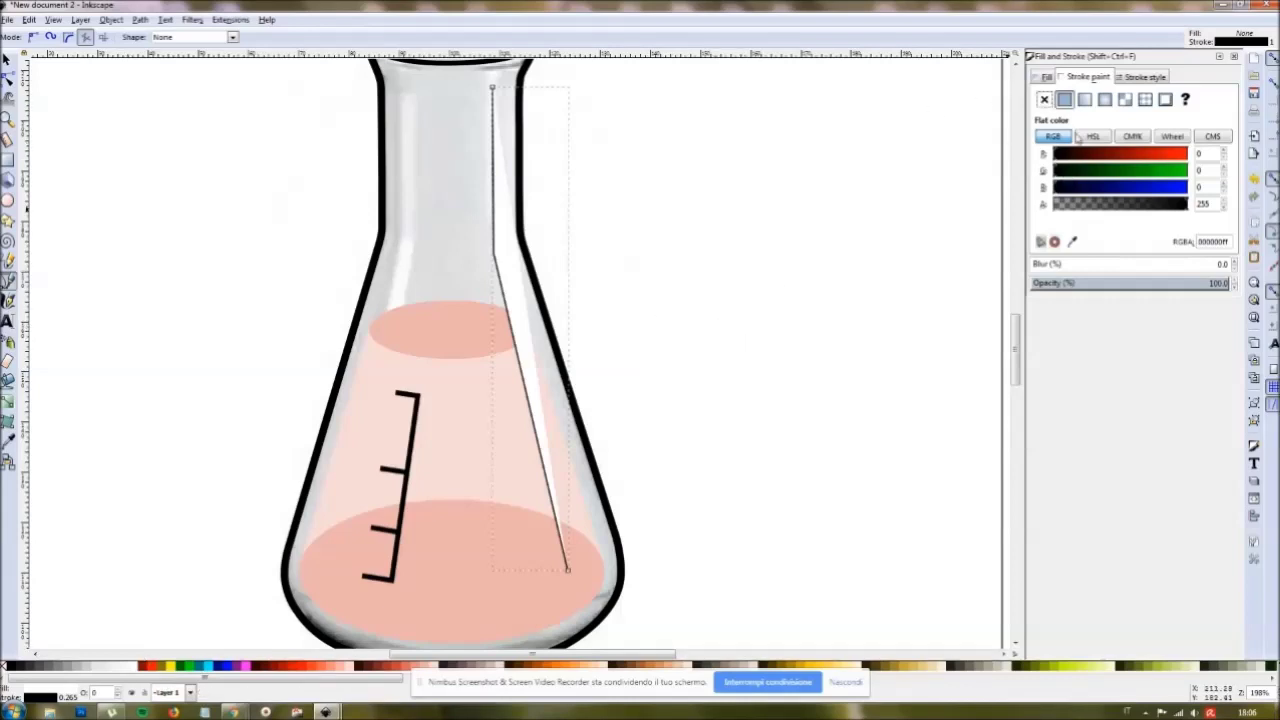
left_click(1143, 77)
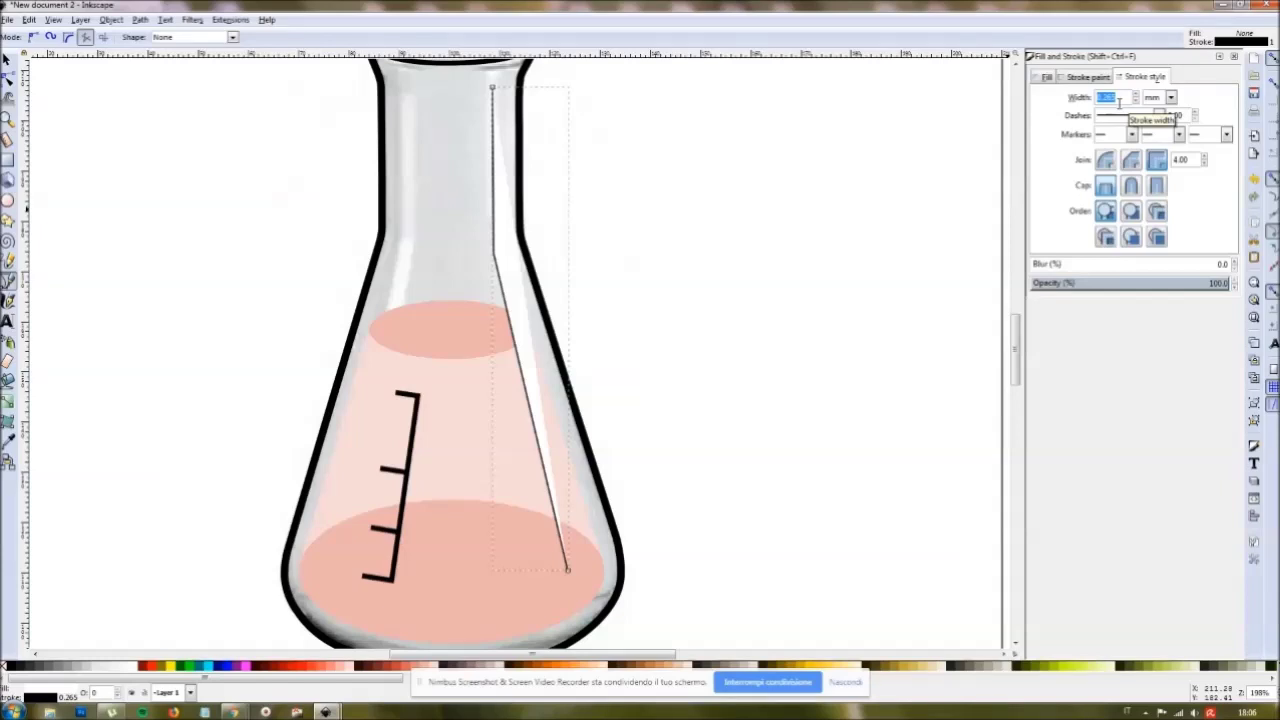
type("1")
key("Return")
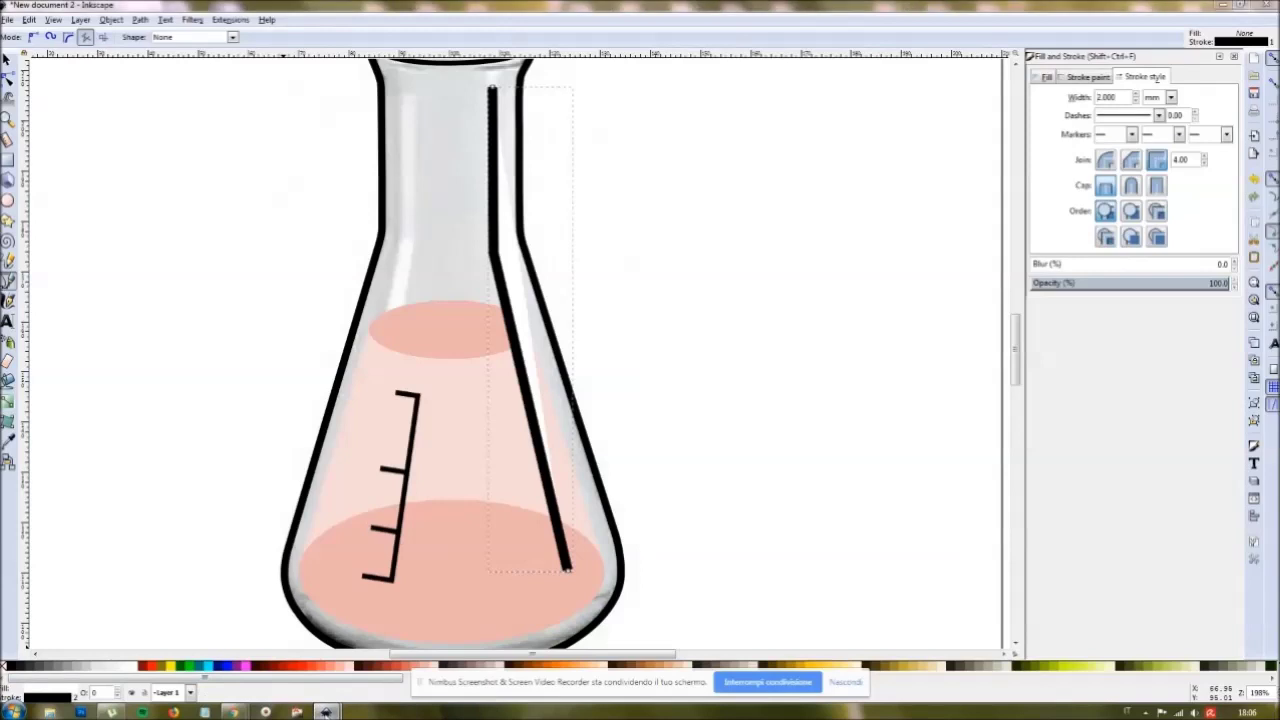
Step: Compare with the finished flask in the drawing.eps window and set the reflection line's stroke width to 3 mm
mouse_move(325, 712)
left_click(288, 606)
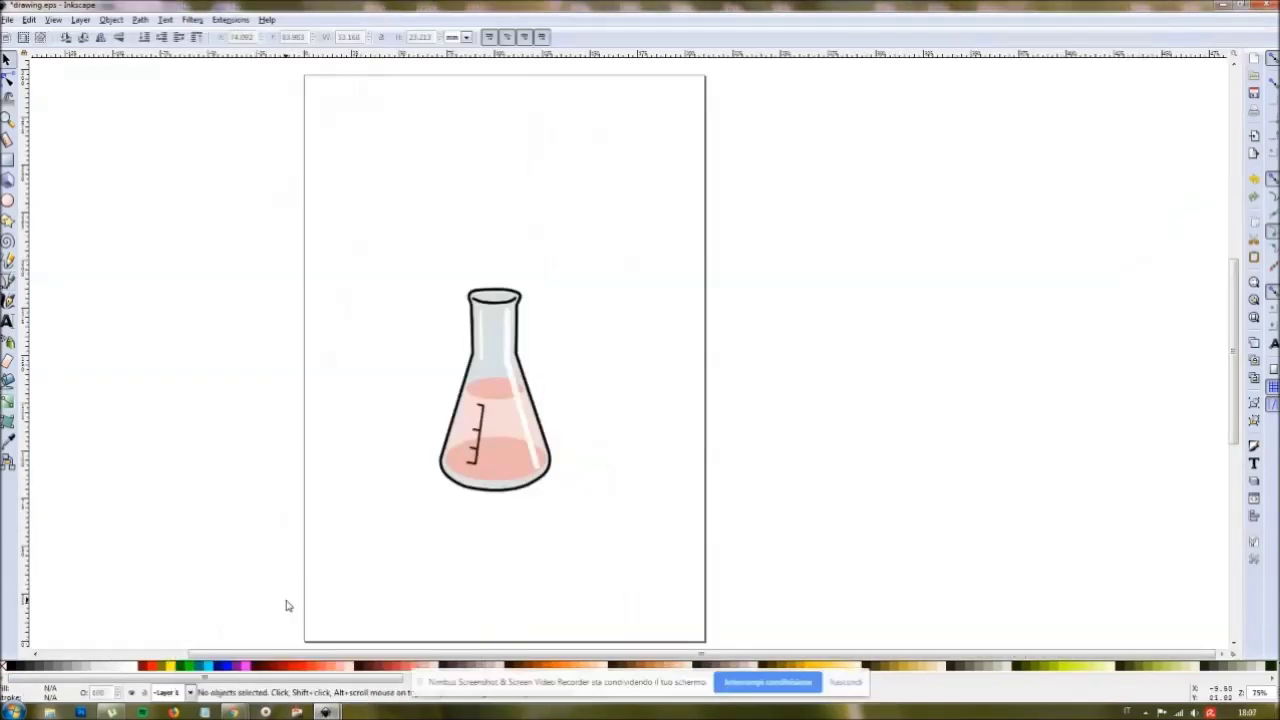
mouse_move(340, 712)
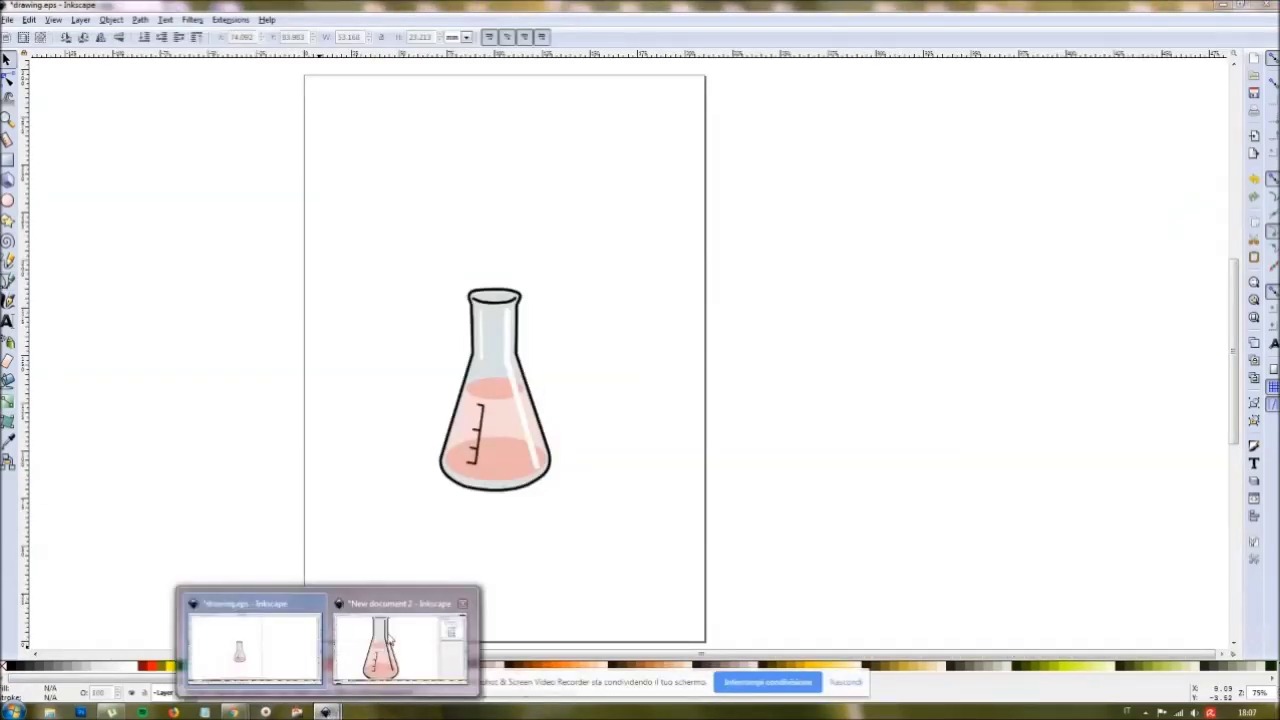
left_click(400, 642)
left_click_drag(1117, 97, 1080, 95)
type("3")
key("Return")
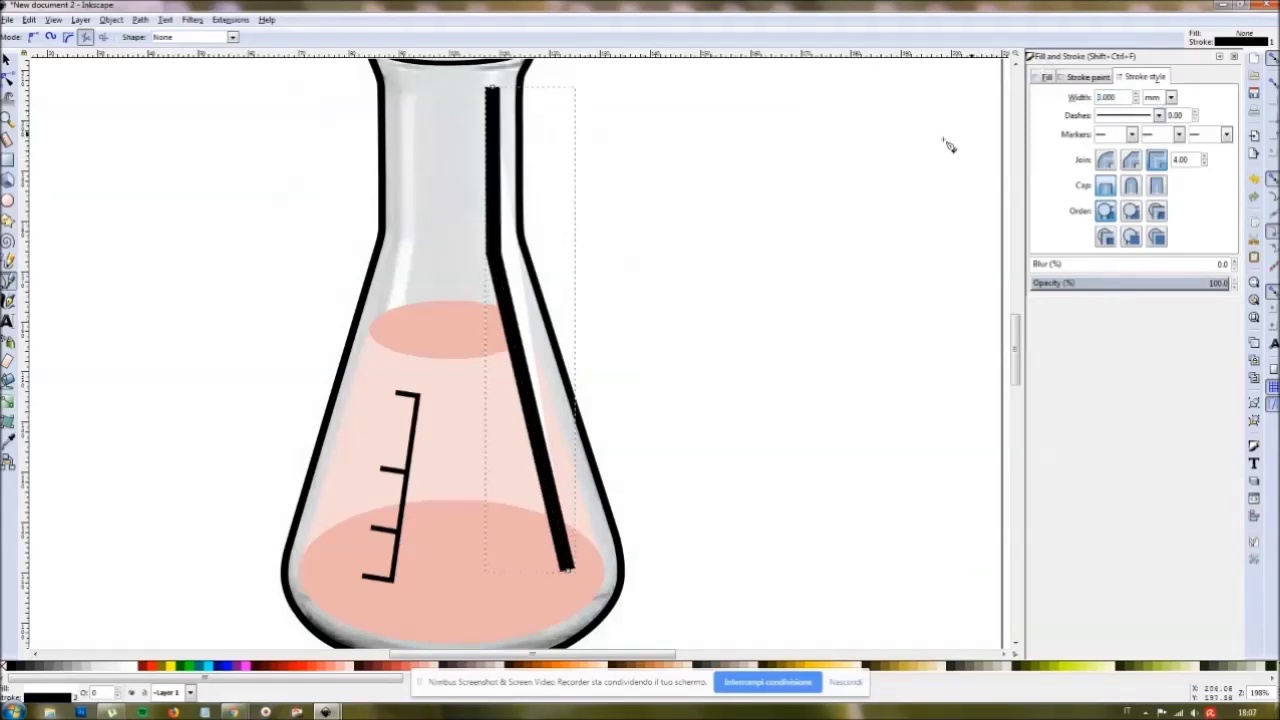
Step: Remove the fill of the reflection line
left_click(1089, 78)
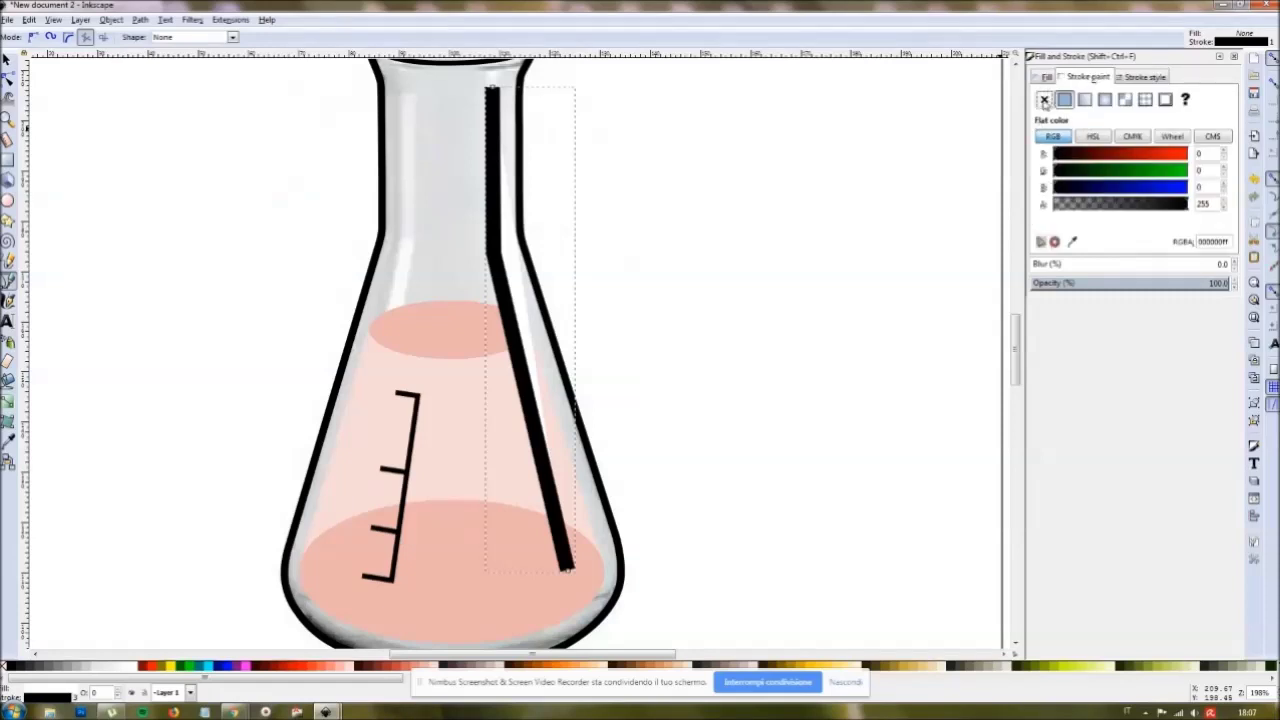
left_click(1046, 77)
left_click(1044, 99)
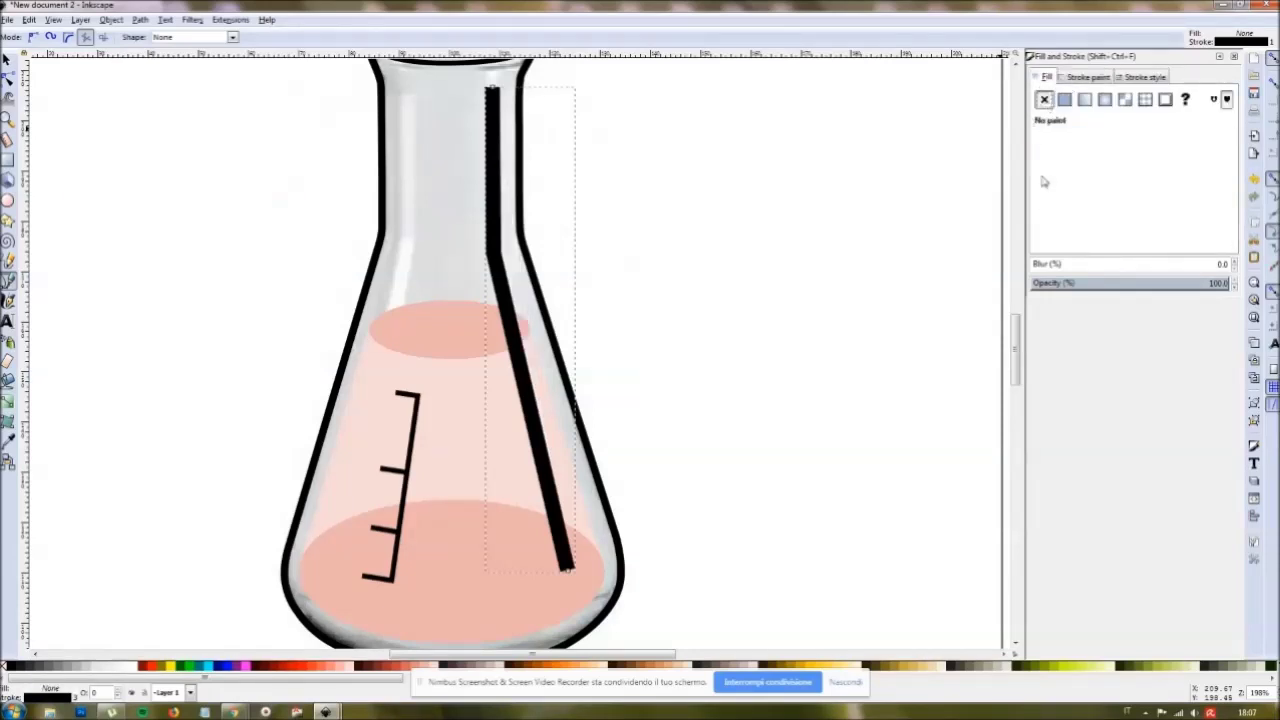
Step: Try again to turn the reflection line's stroke white from the palette, and clear the white fill from the line
left_click(1084, 77)
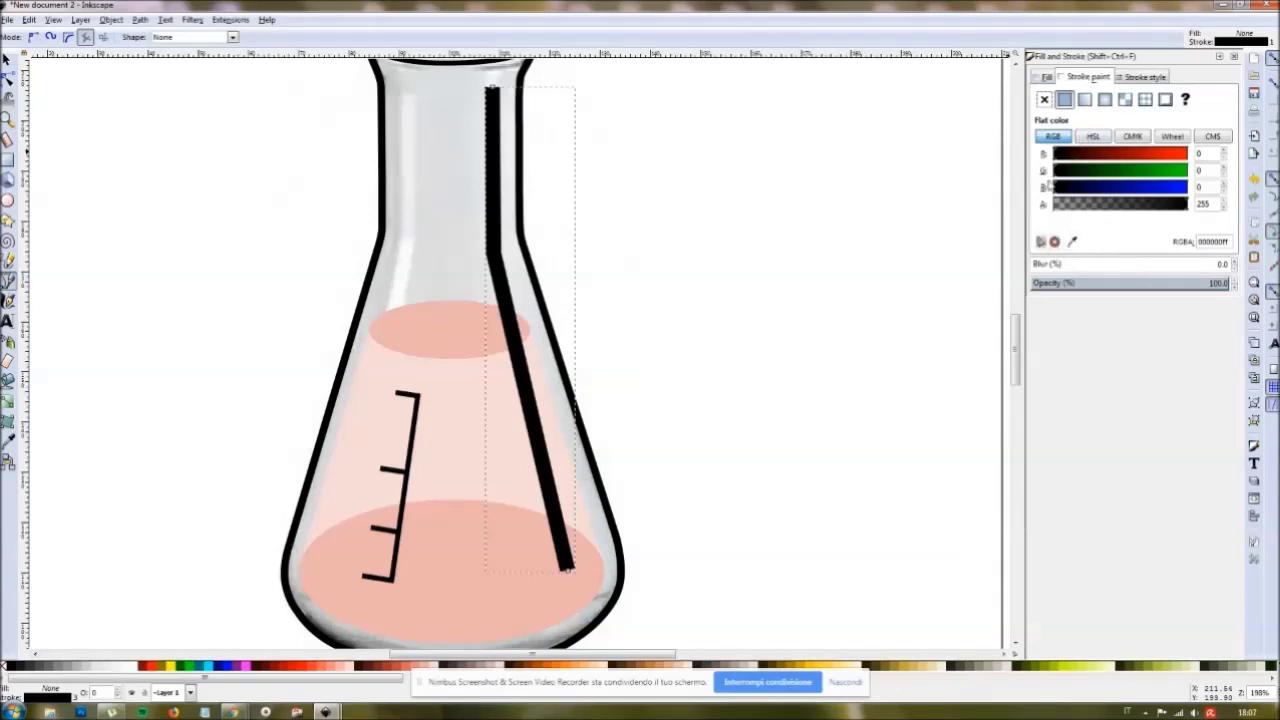
left_click(134, 668)
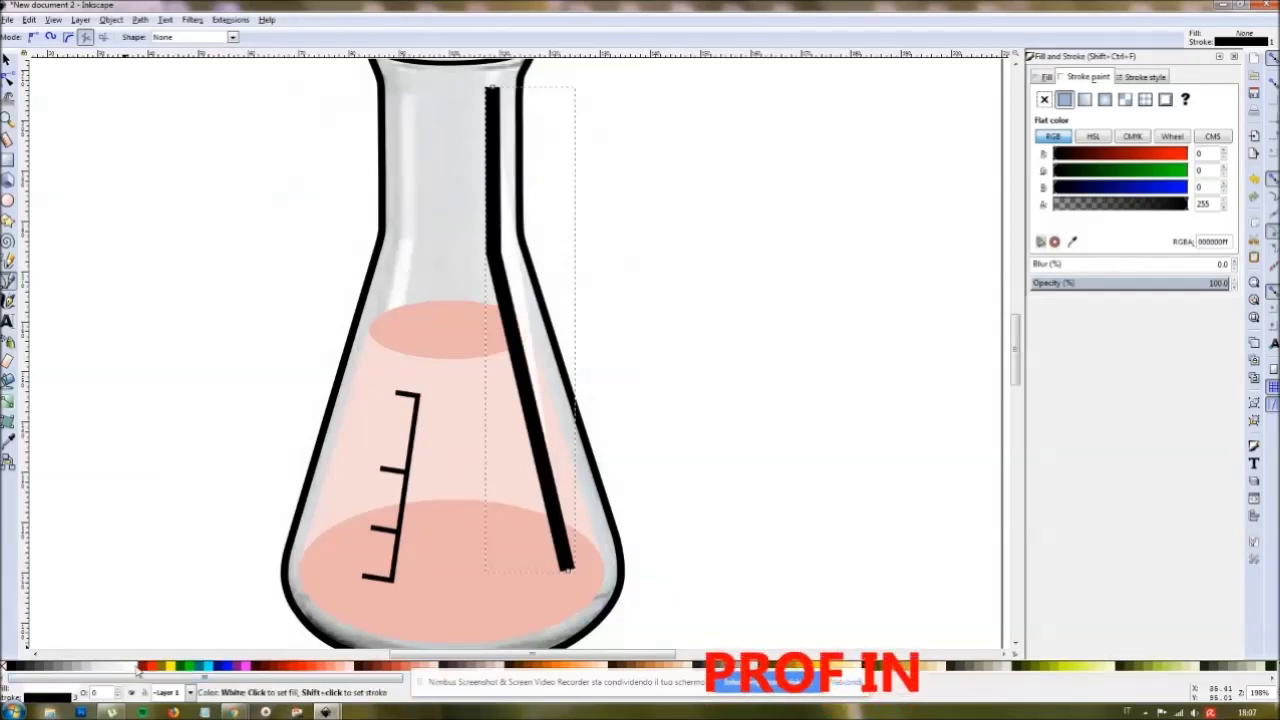
left_click(1046, 77)
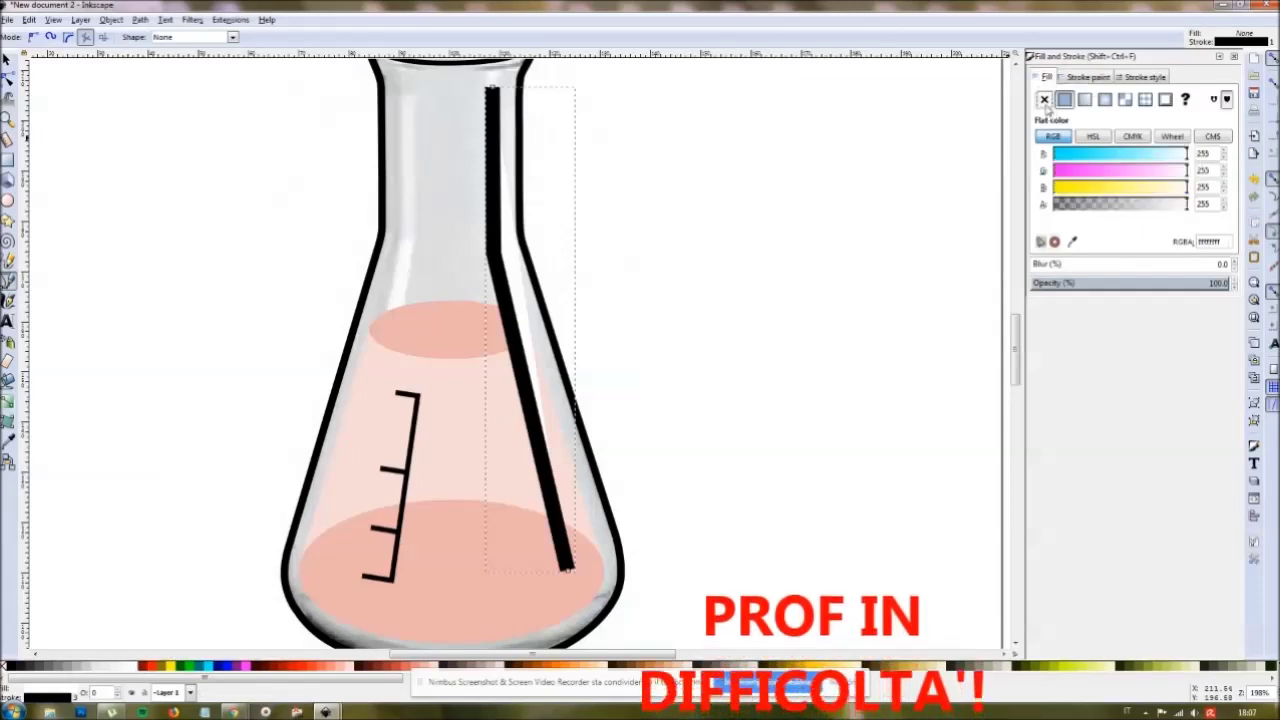
left_click(1044, 99)
left_click(1084, 79)
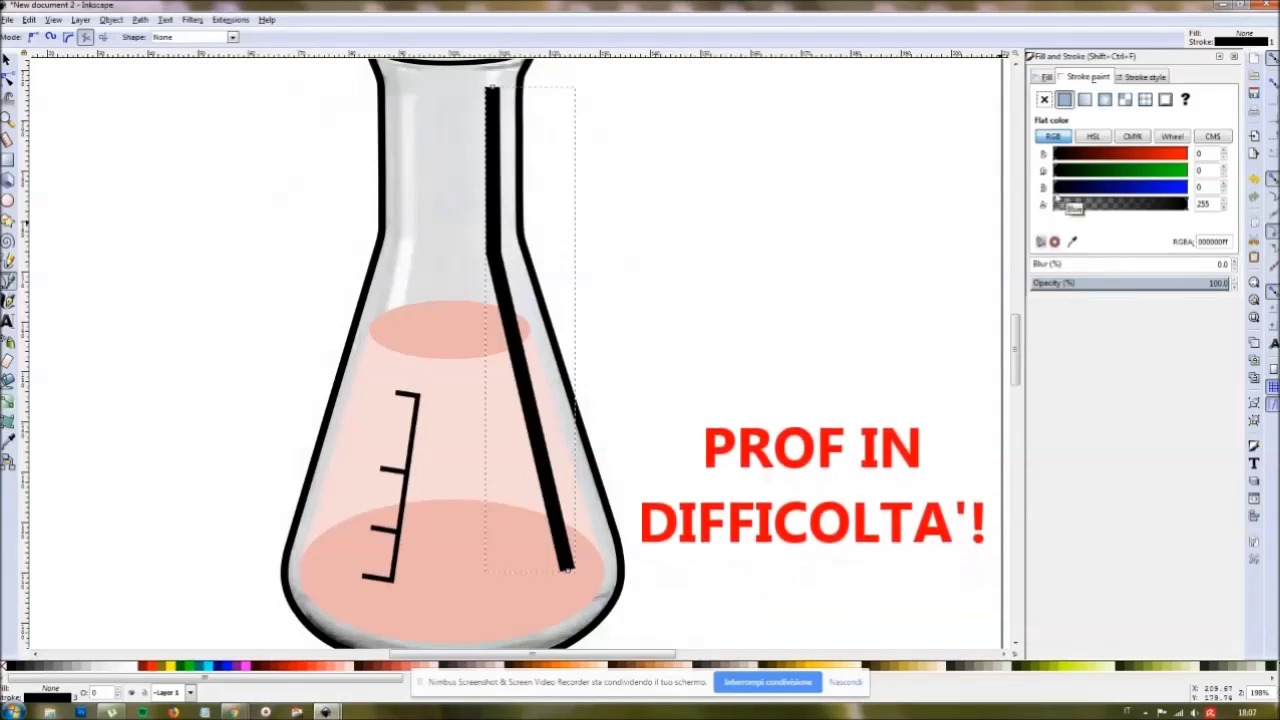
left_click(1072, 241)
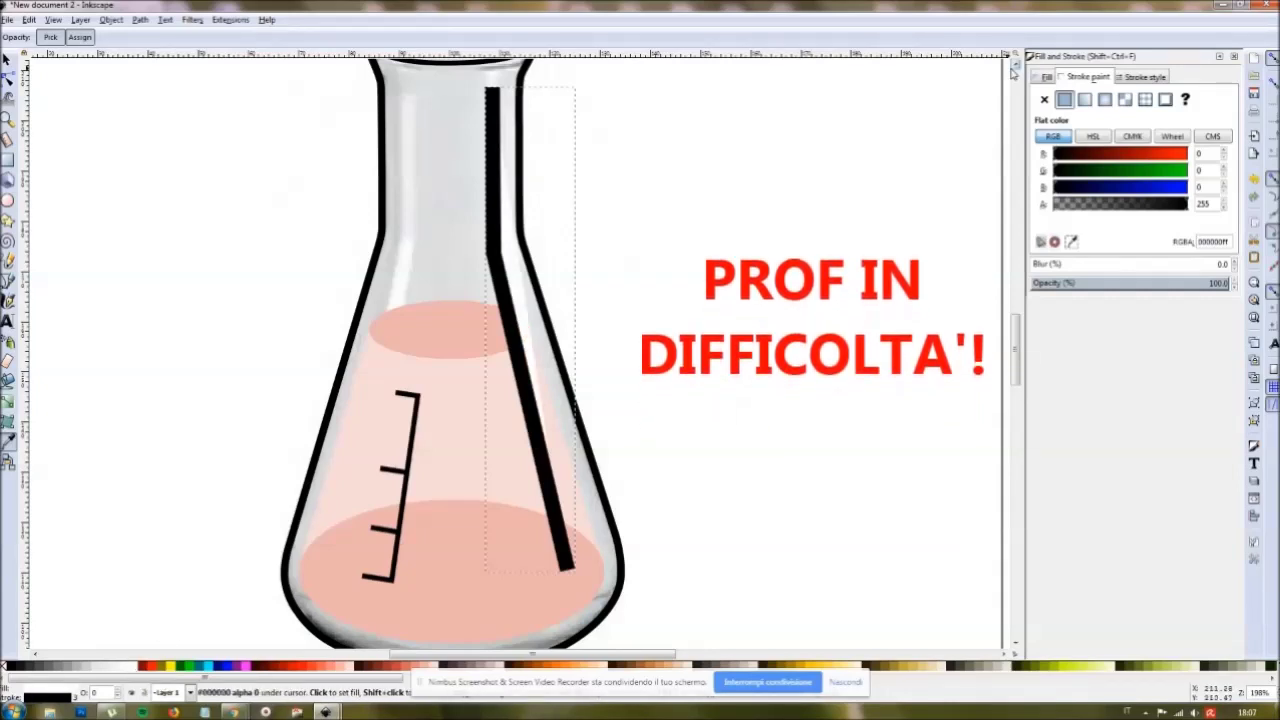
left_click(1045, 77)
left_click(1066, 78)
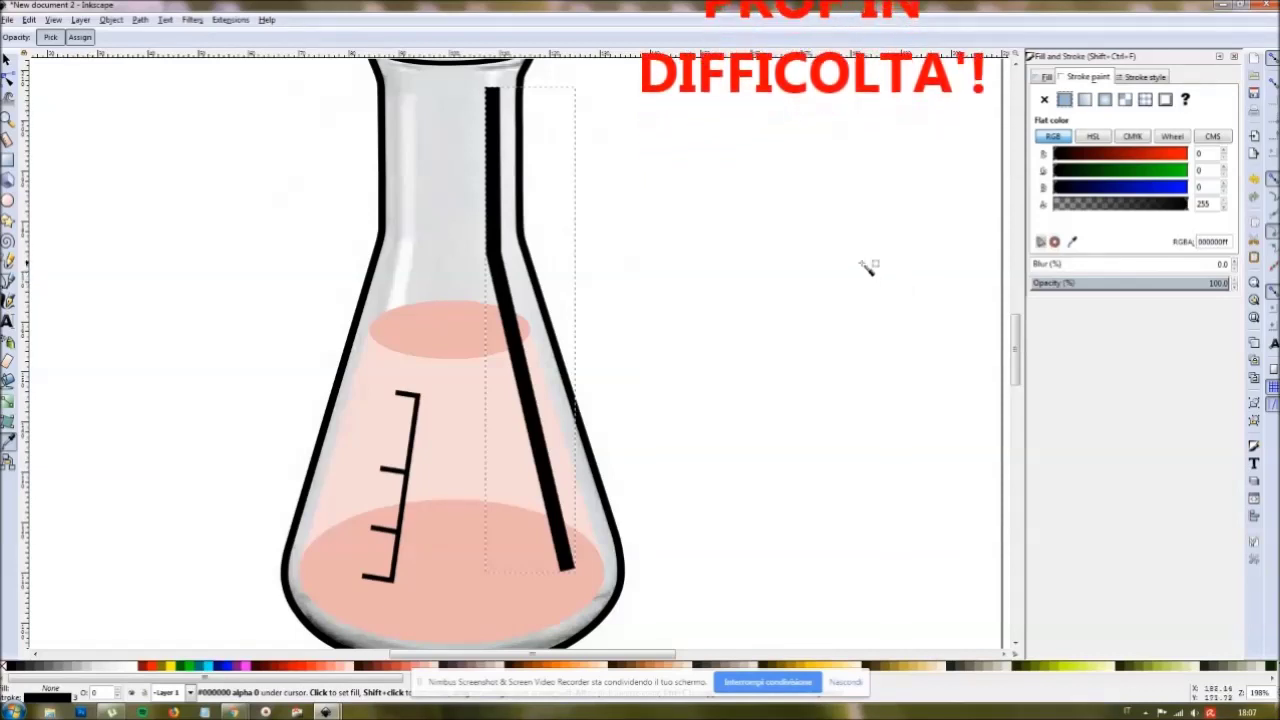
left_click(1183, 141)
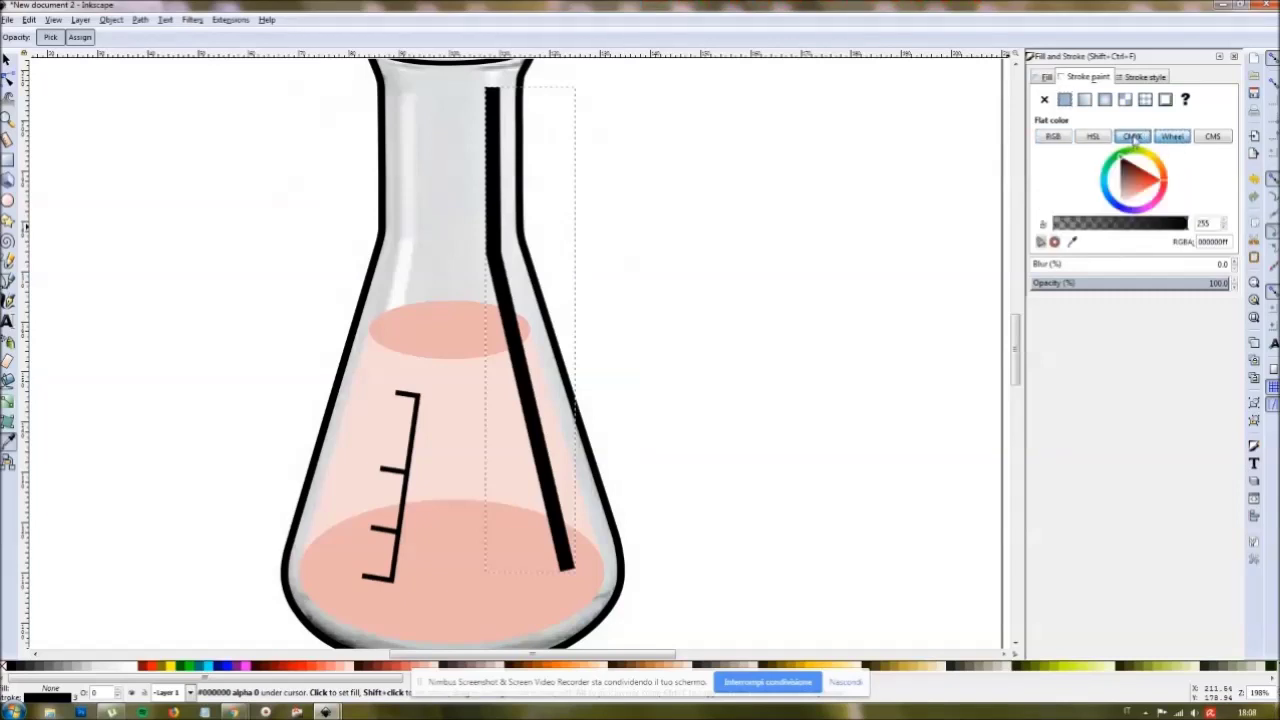
left_click(1132, 137)
left_click(1094, 137)
left_click(1053, 137)
left_click(1213, 138)
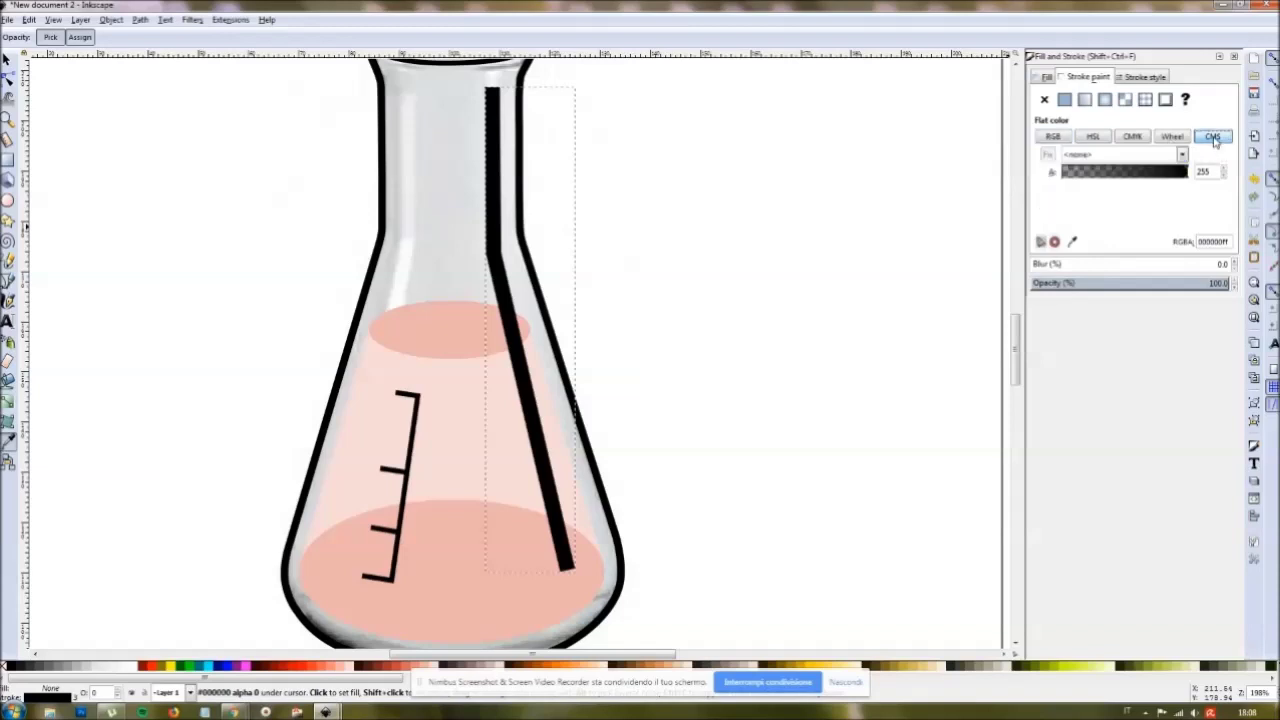
Step: Set the reflection line's flat stroke colour to white by raising the RGB blue, green and red values to maximum
left_click(1053, 137)
left_click_drag(1057, 187, 1200, 187)
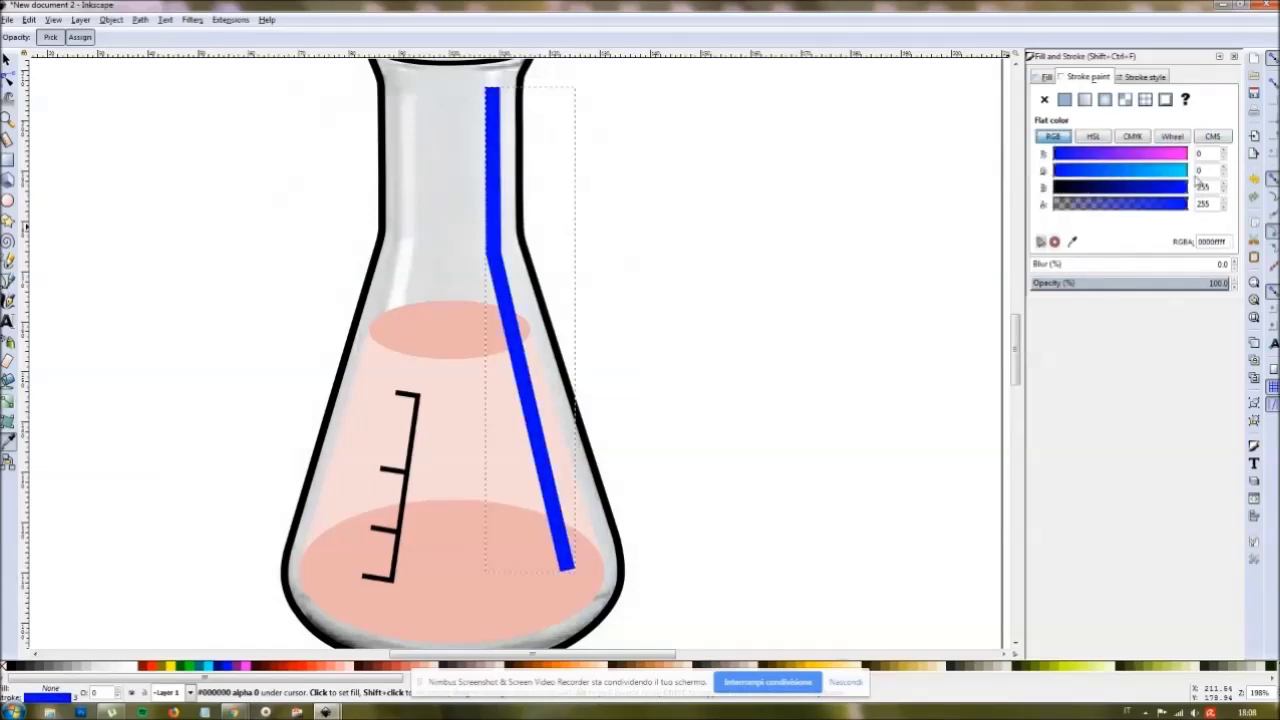
left_click_drag(1065, 172, 1195, 171)
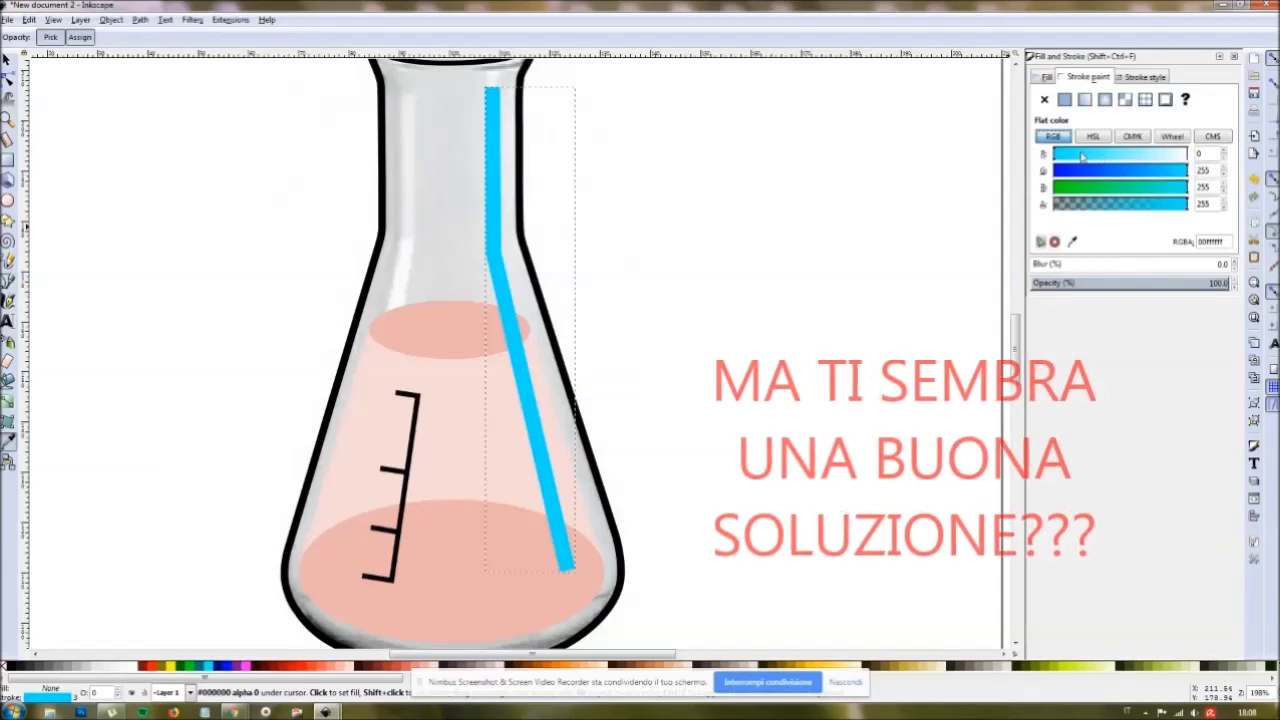
left_click_drag(1058, 153, 1197, 157)
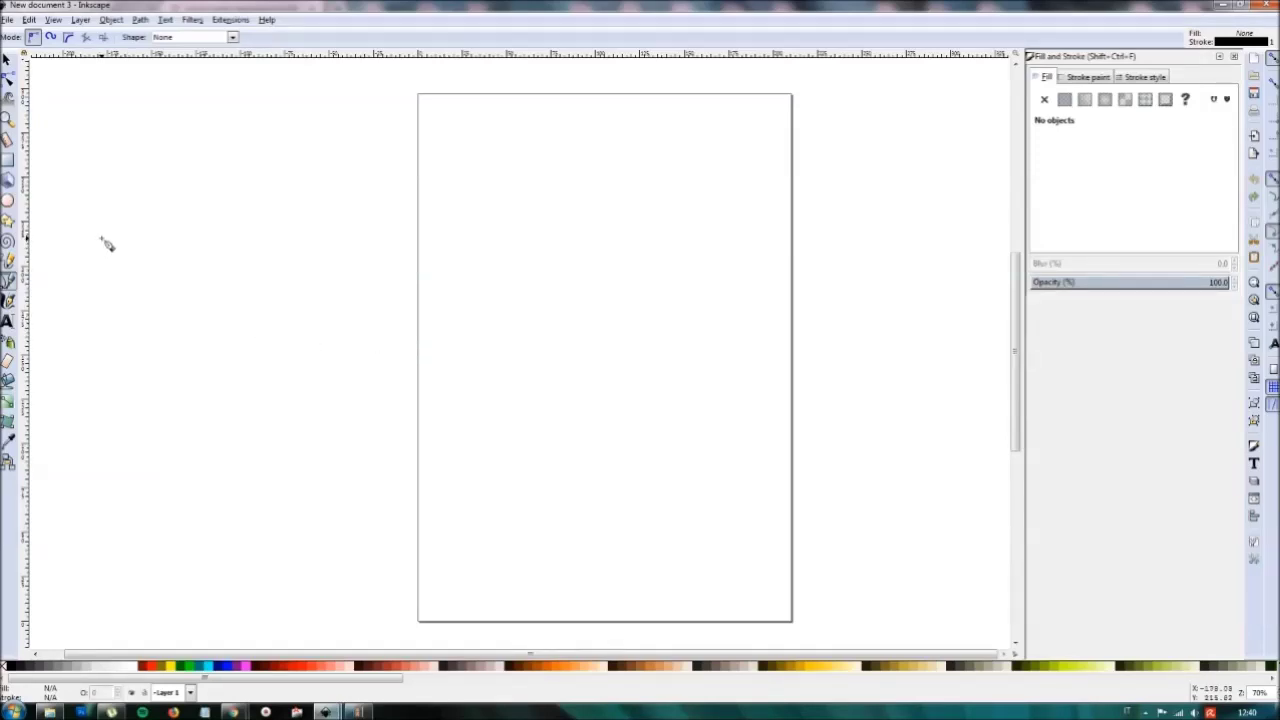
Step: Draw a large ellipse with radii of about 74.5 by 72.6 mm on the lower half of the blank New document 3 page
left_click(9, 202)
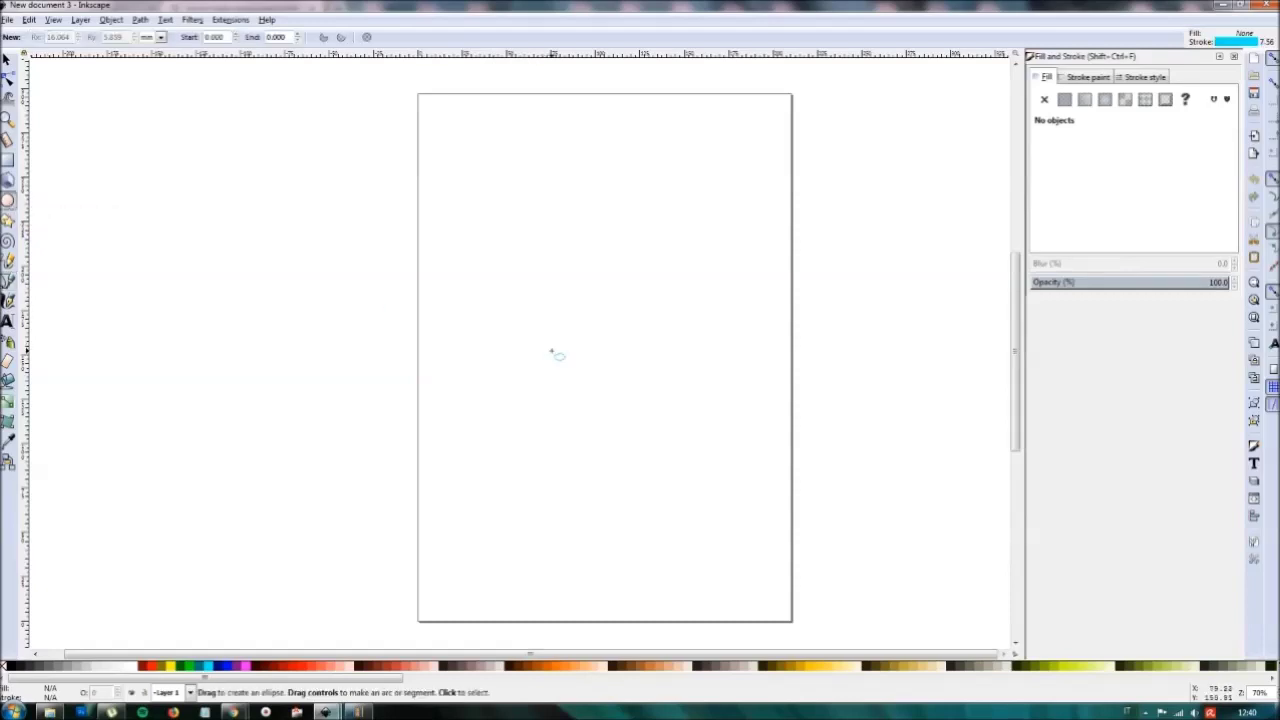
mouse_move(466, 312)
left_mouse_down()
mouse_move(669, 437)
mouse_move(732, 572)
left_mouse_up()
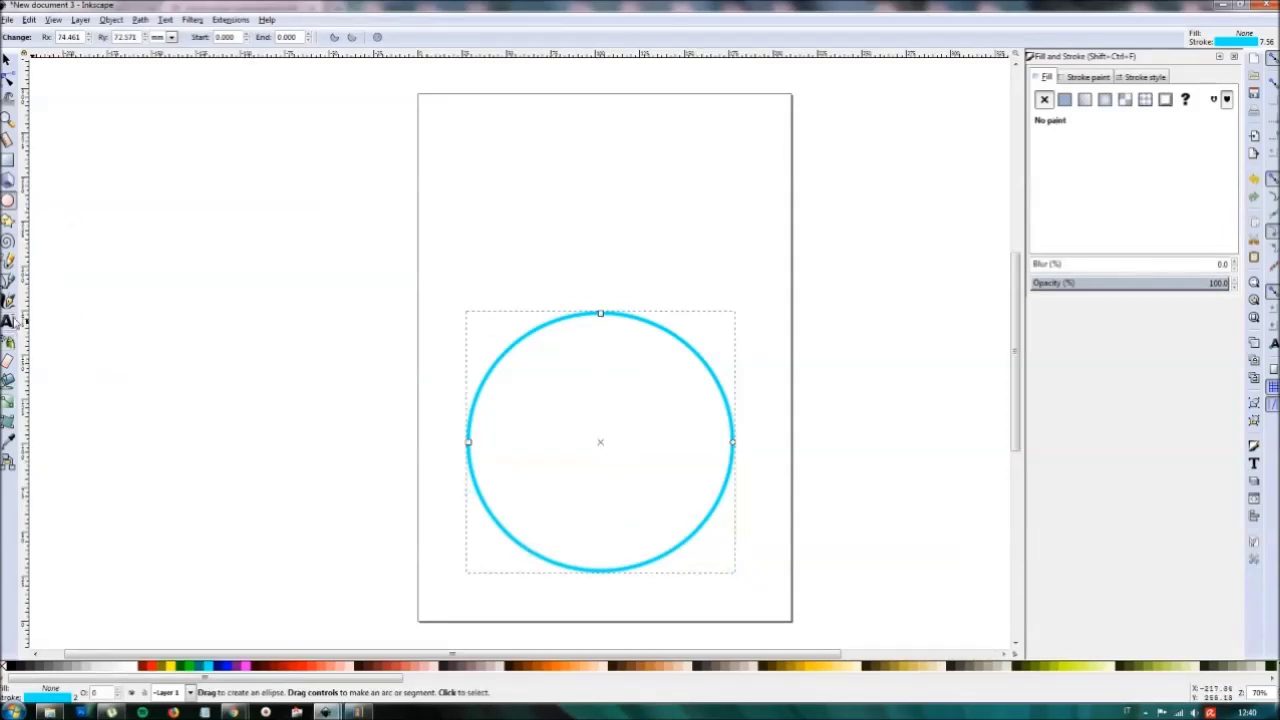
Step: Draw an open Bezier path about 135 by 65 mm above the ellipse, with a U-shaped curve followed by straight segments
left_click(8, 282)
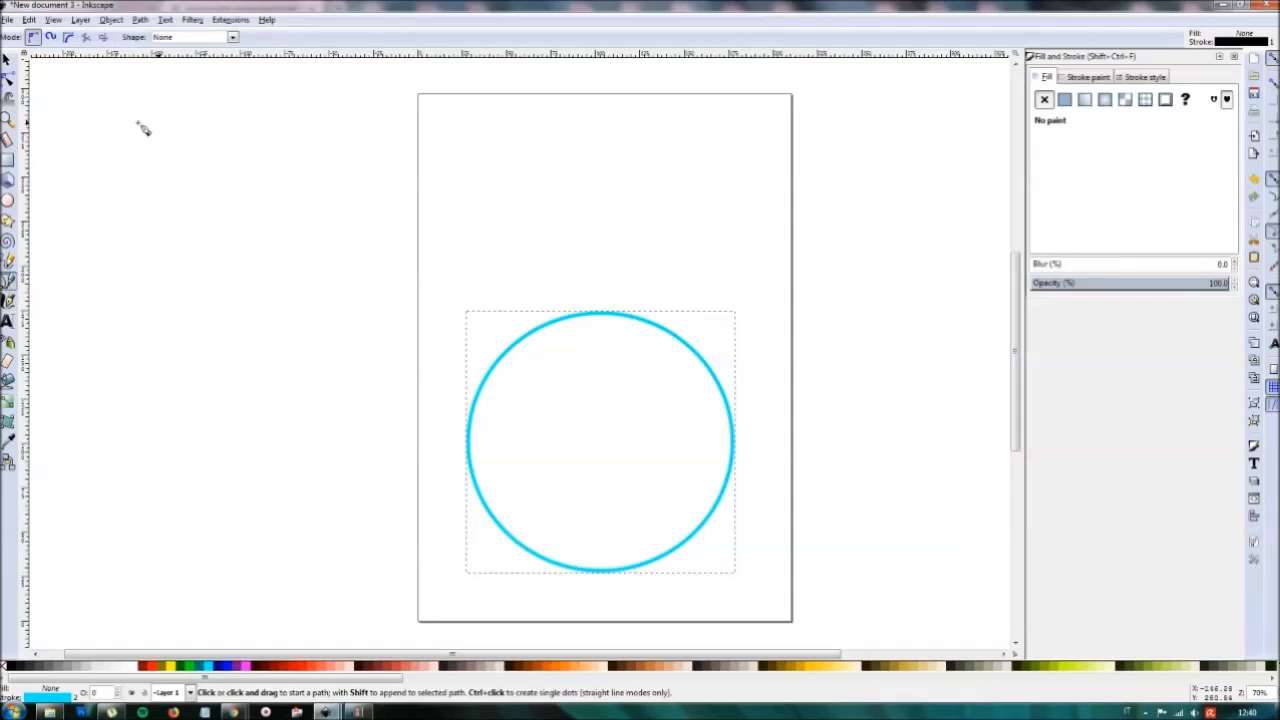
left_click(467, 137)
left_click_drag(529, 251, 598, 250)
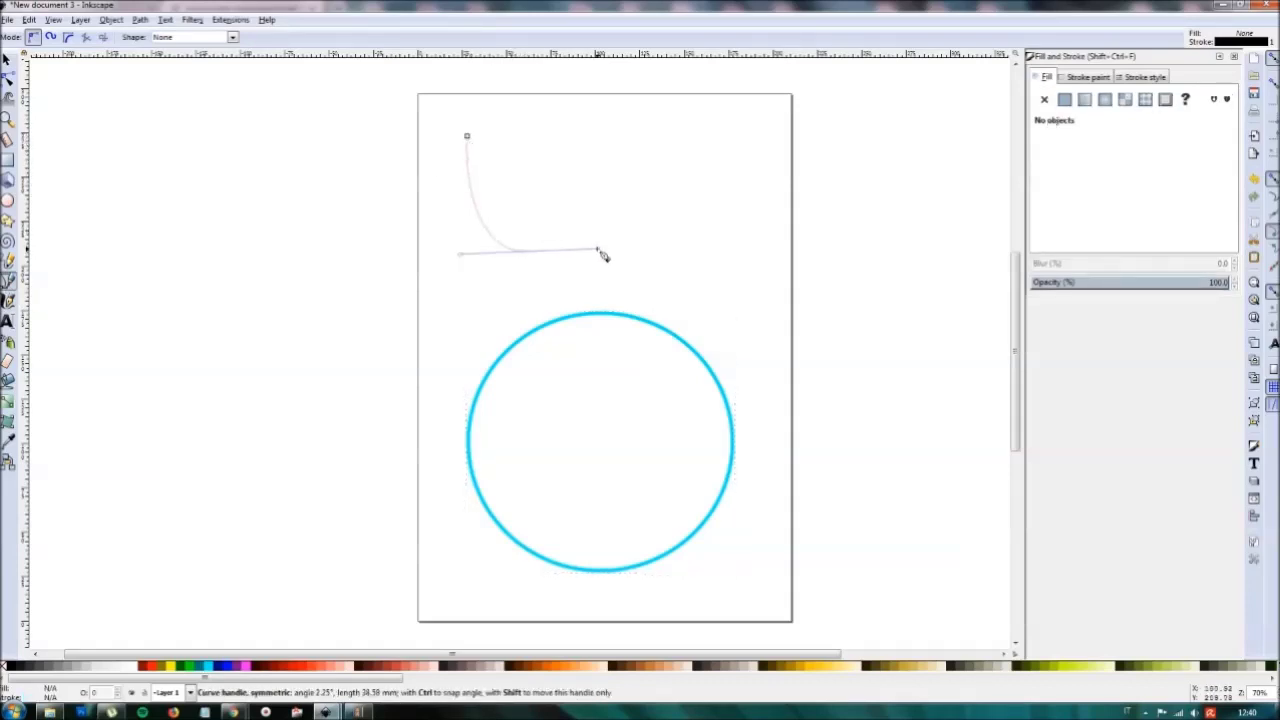
left_click(634, 177)
left_click(670, 243)
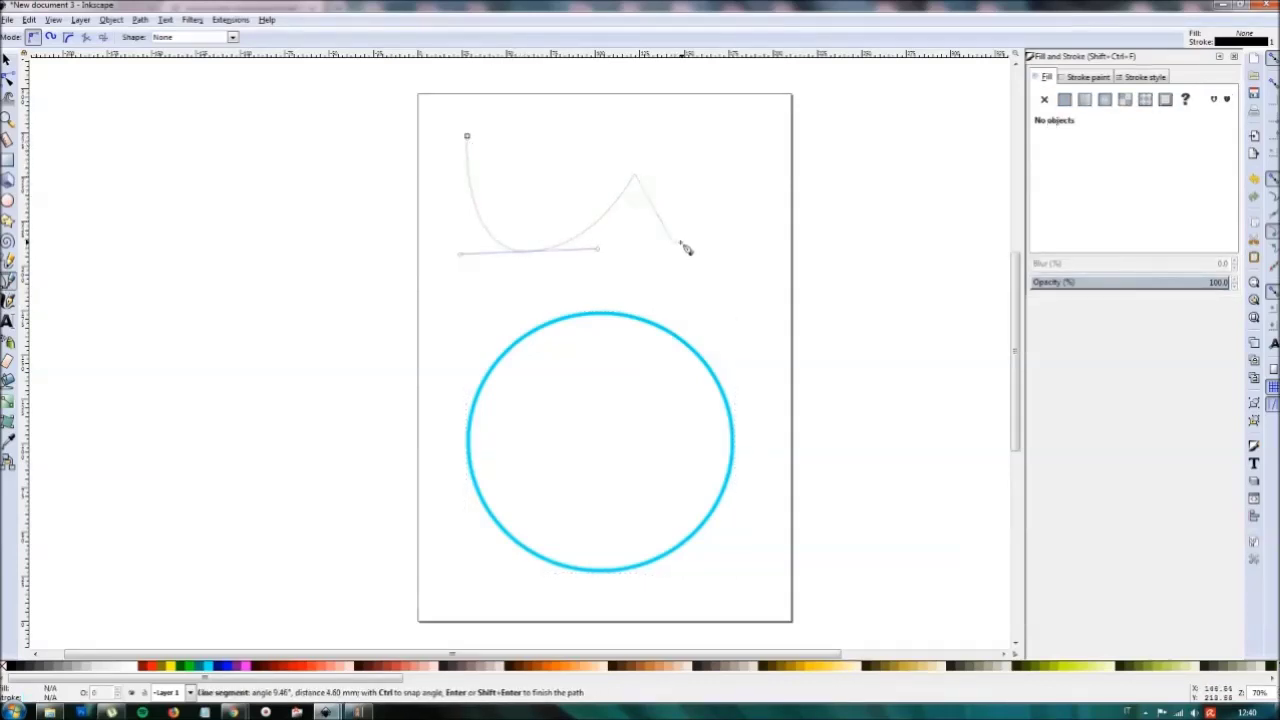
left_click(706, 244)
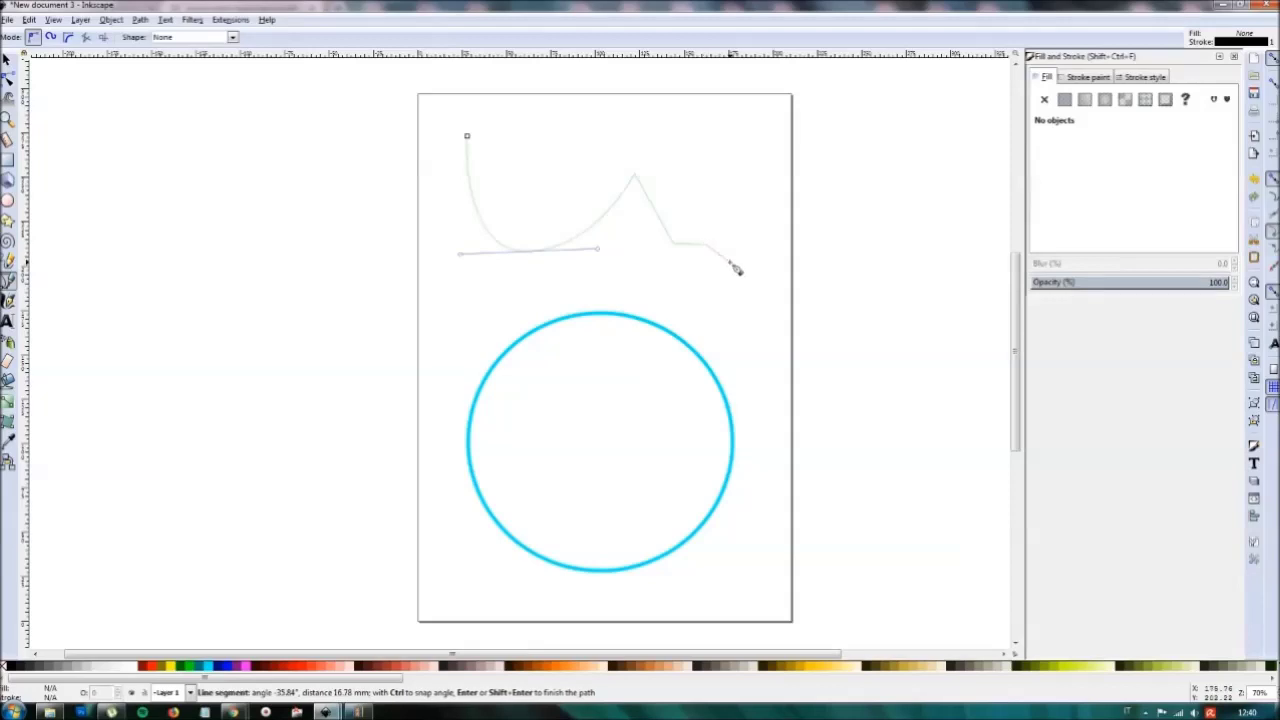
key("Return")
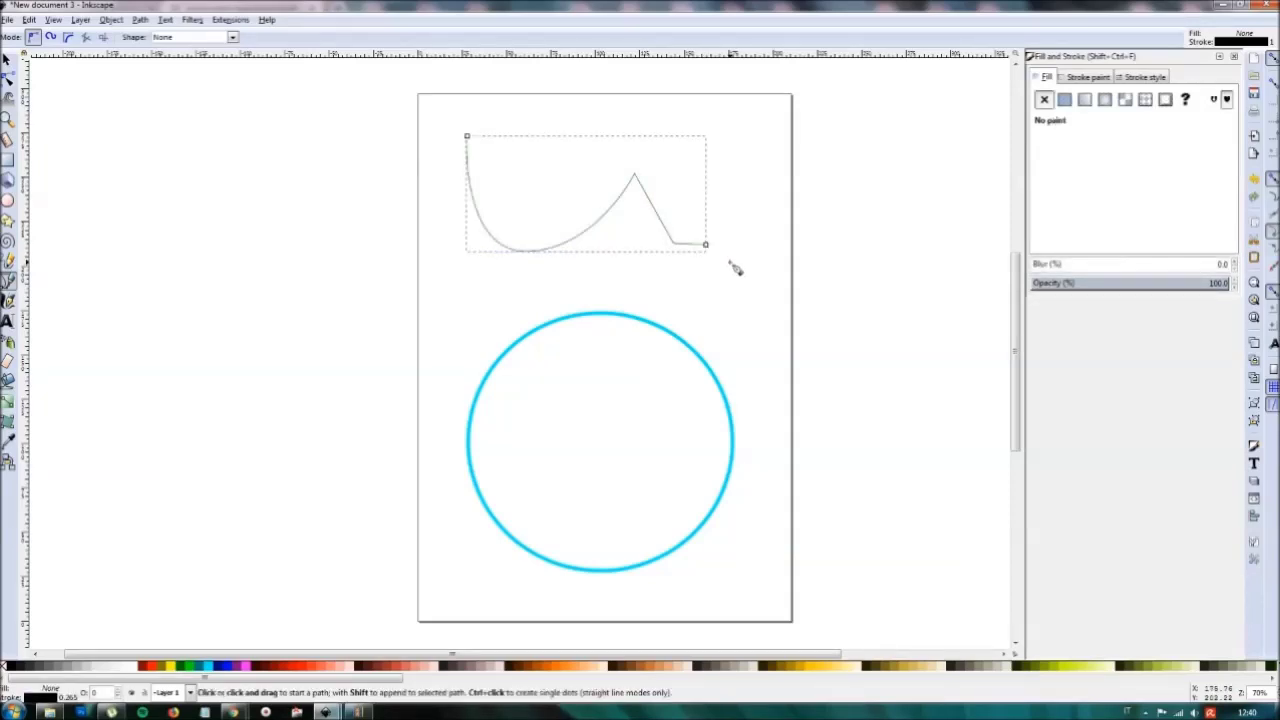
Step: Select the ellipse and try flat, linear-gradient and radial-gradient fills, returning to flat black
left_click(5, 60)
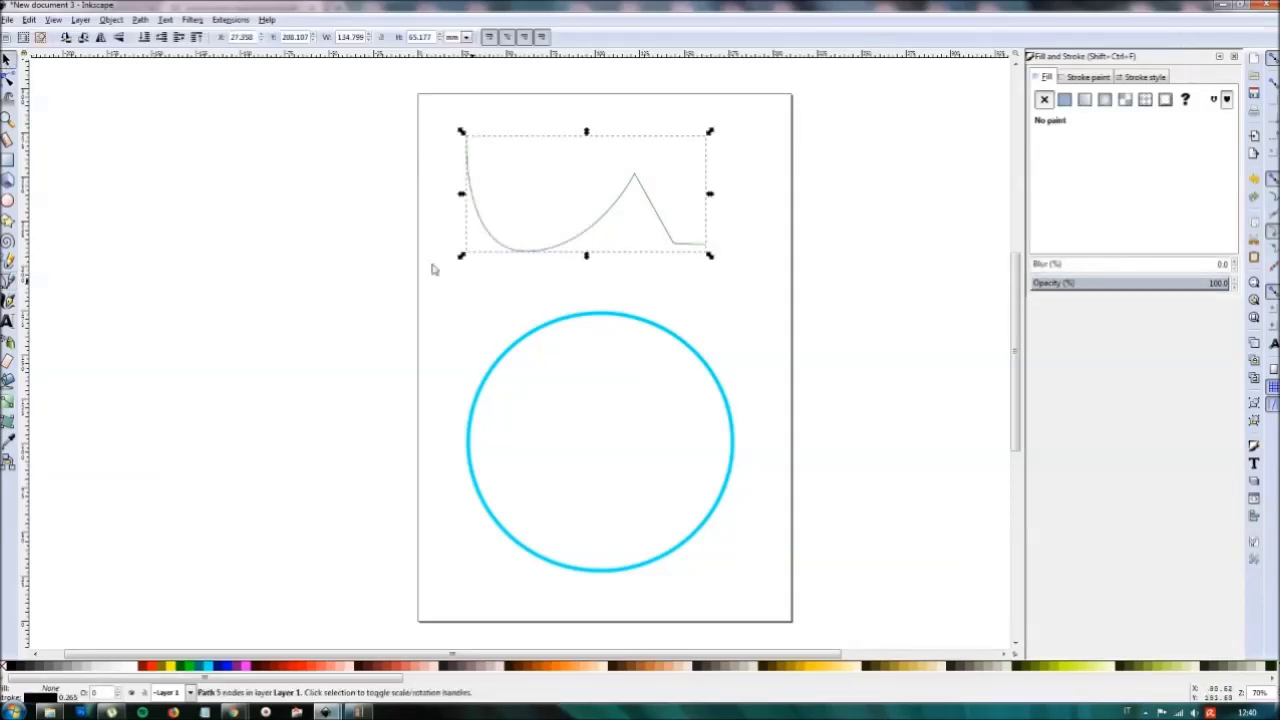
left_click(586, 320)
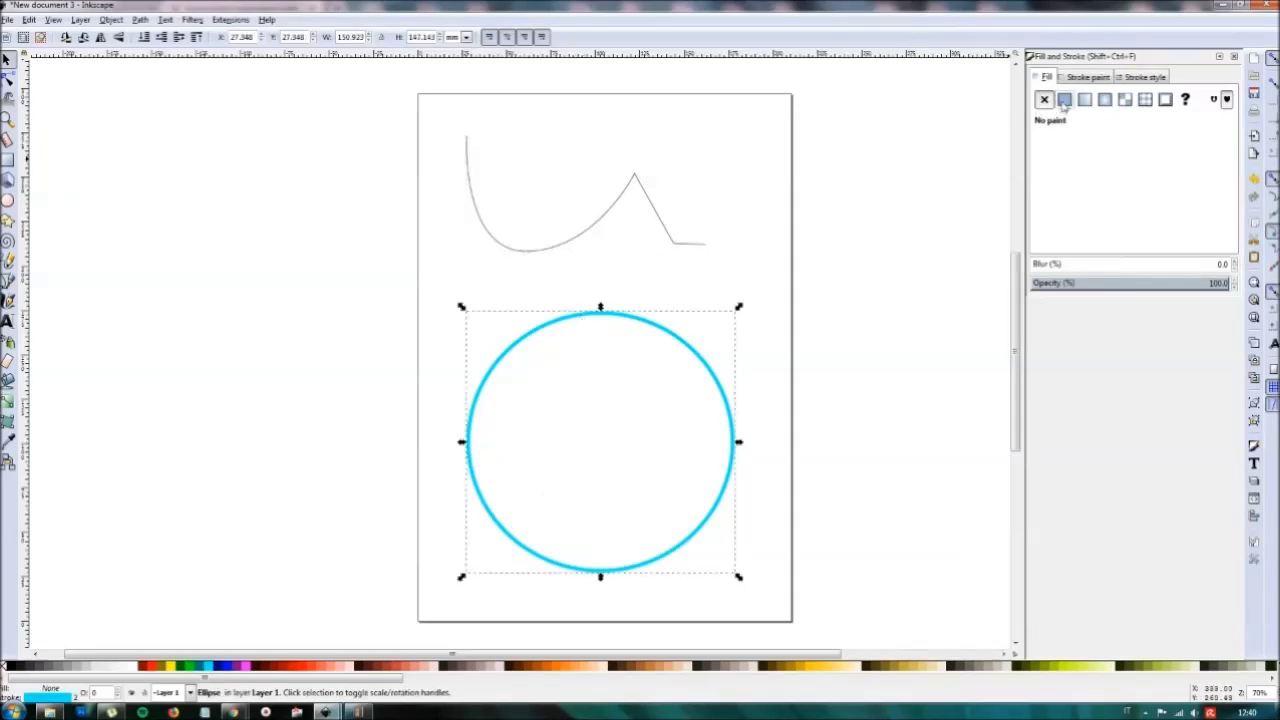
left_click(1088, 78)
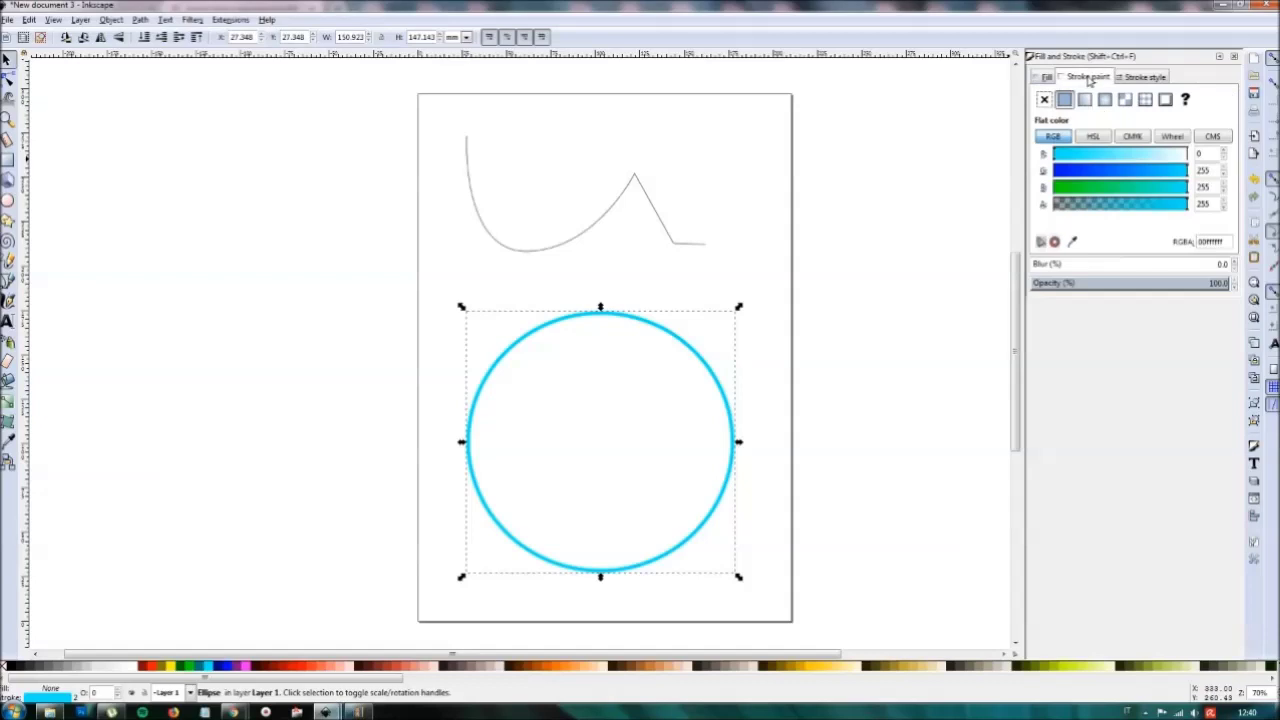
left_click(1045, 78)
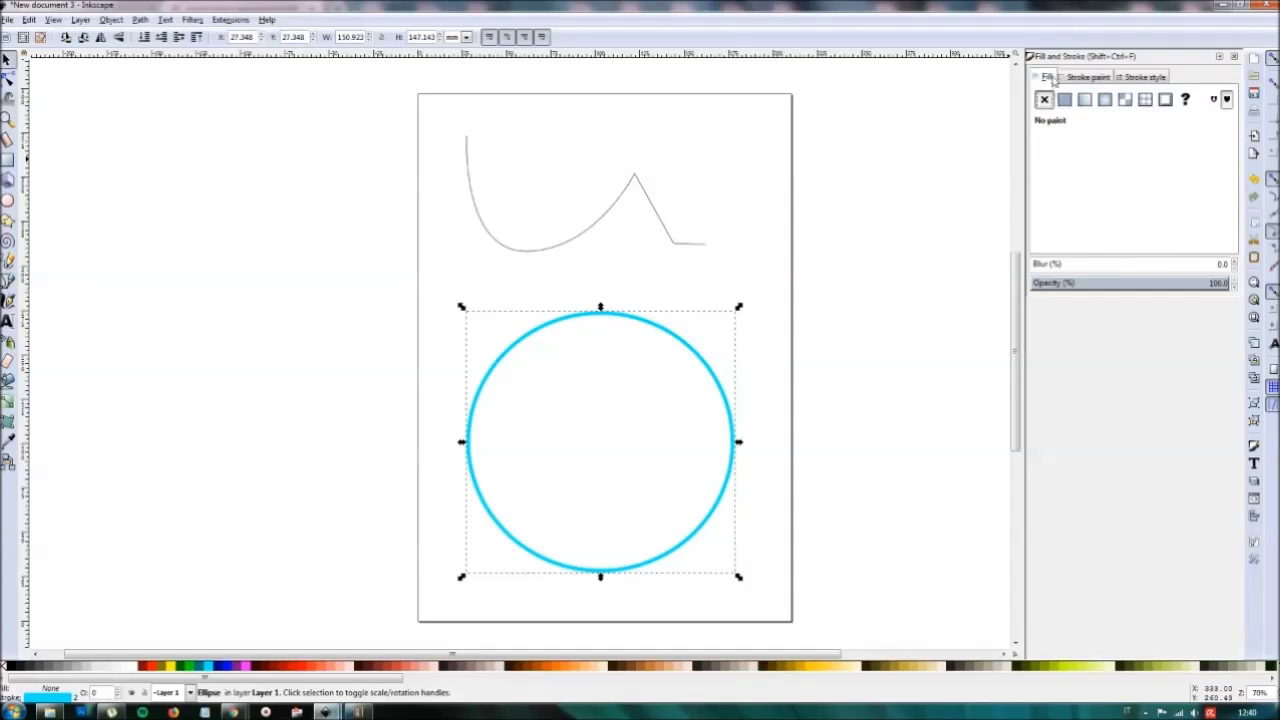
left_click(1064, 99)
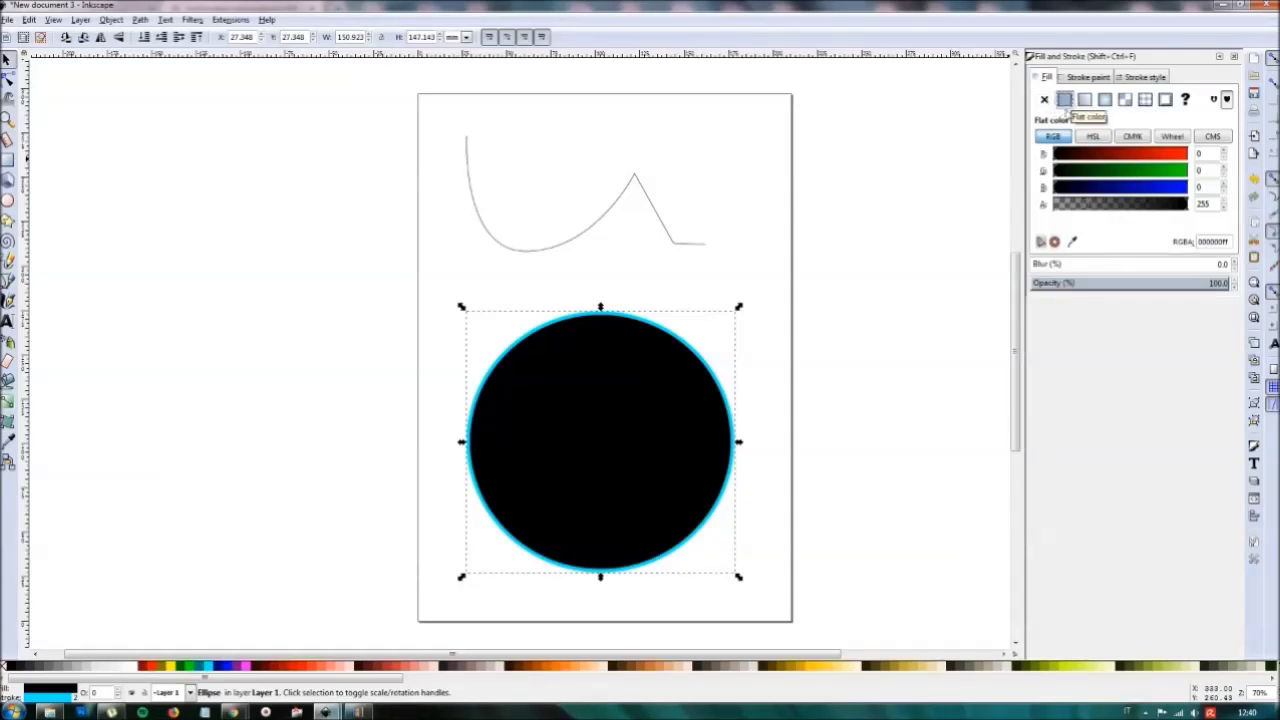
left_click(1085, 100)
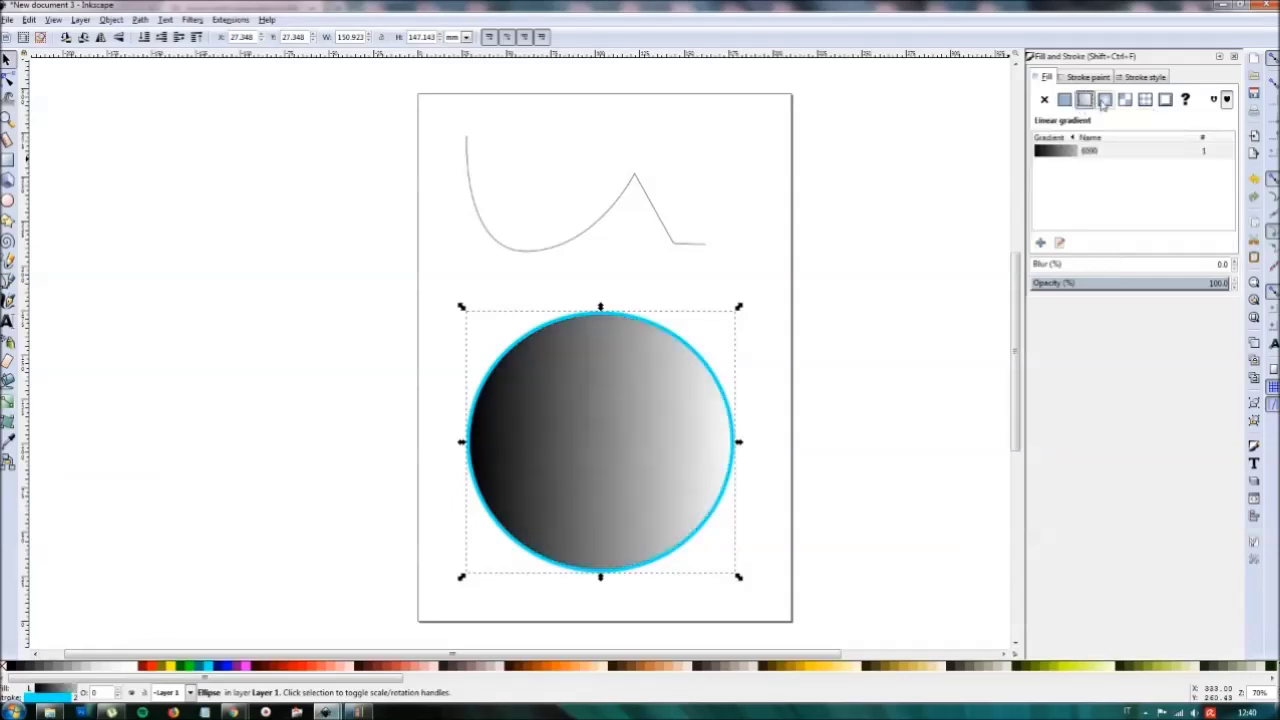
left_click(1104, 99)
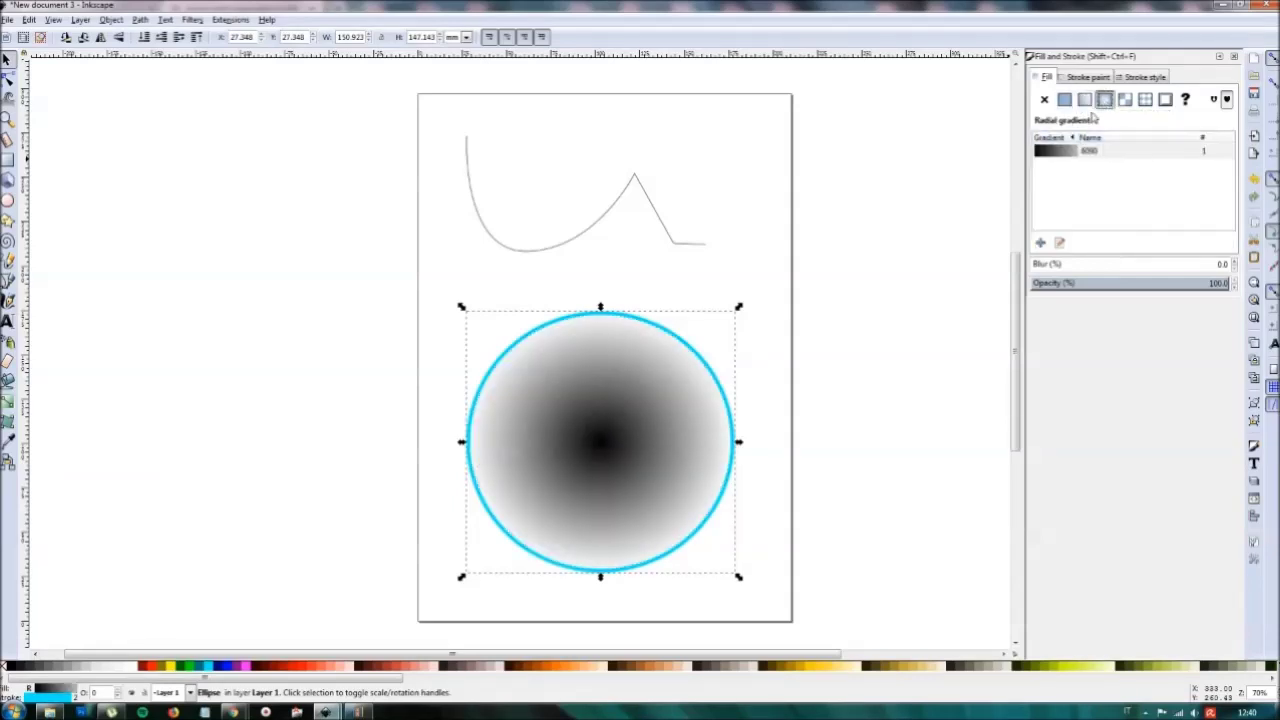
left_click(1065, 101)
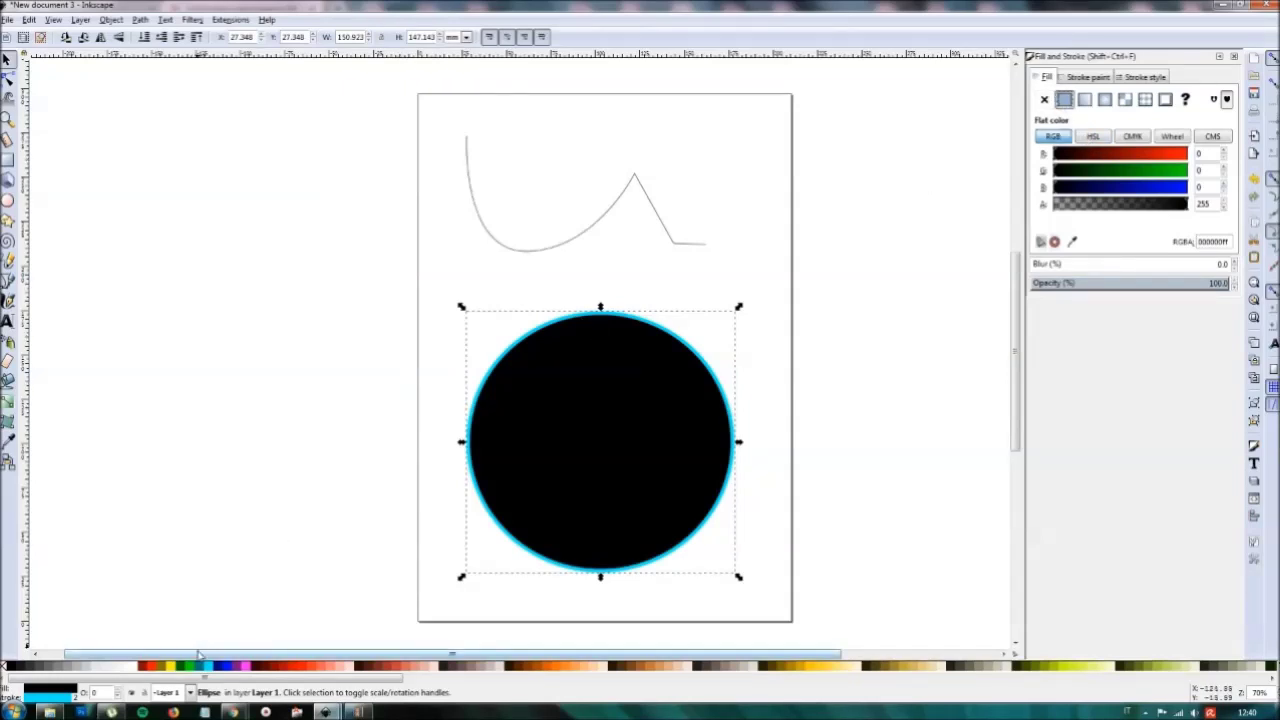
Step: Try palette colours on the ellipse's fill, including light pink FFAAAA and brown 6C5353
left_click(347, 668)
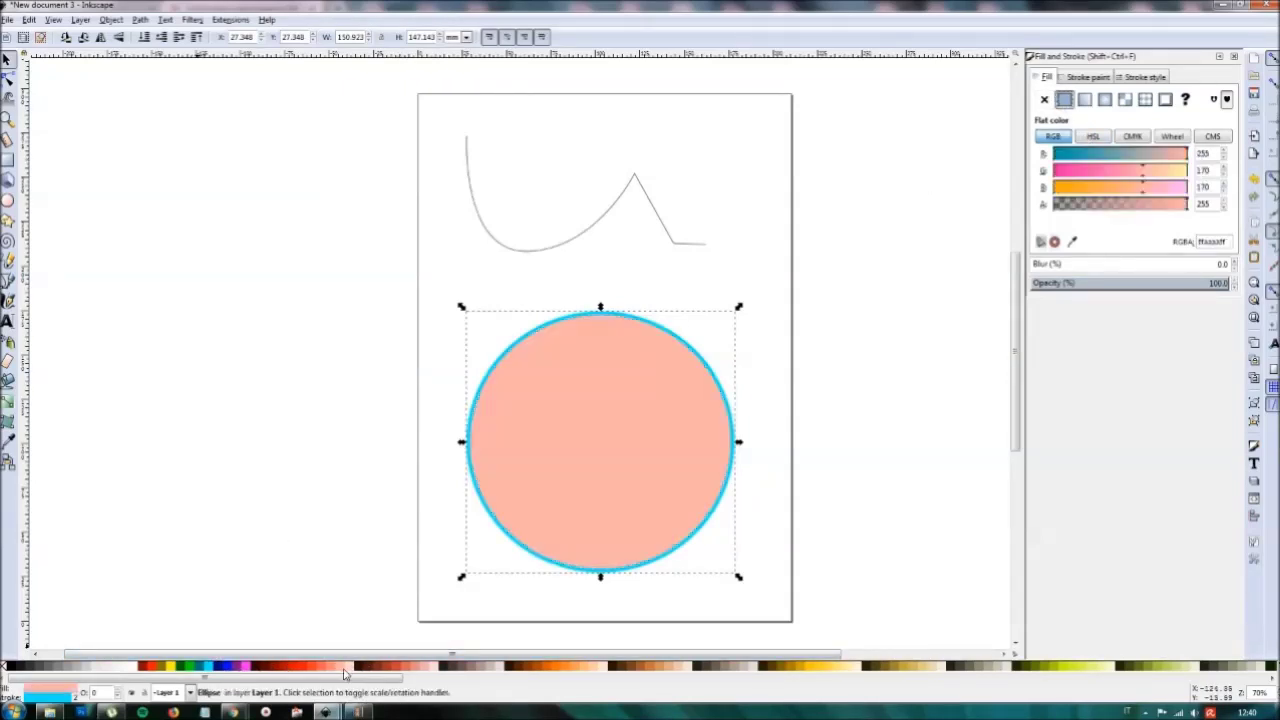
left_click(267, 668)
left_click(465, 668)
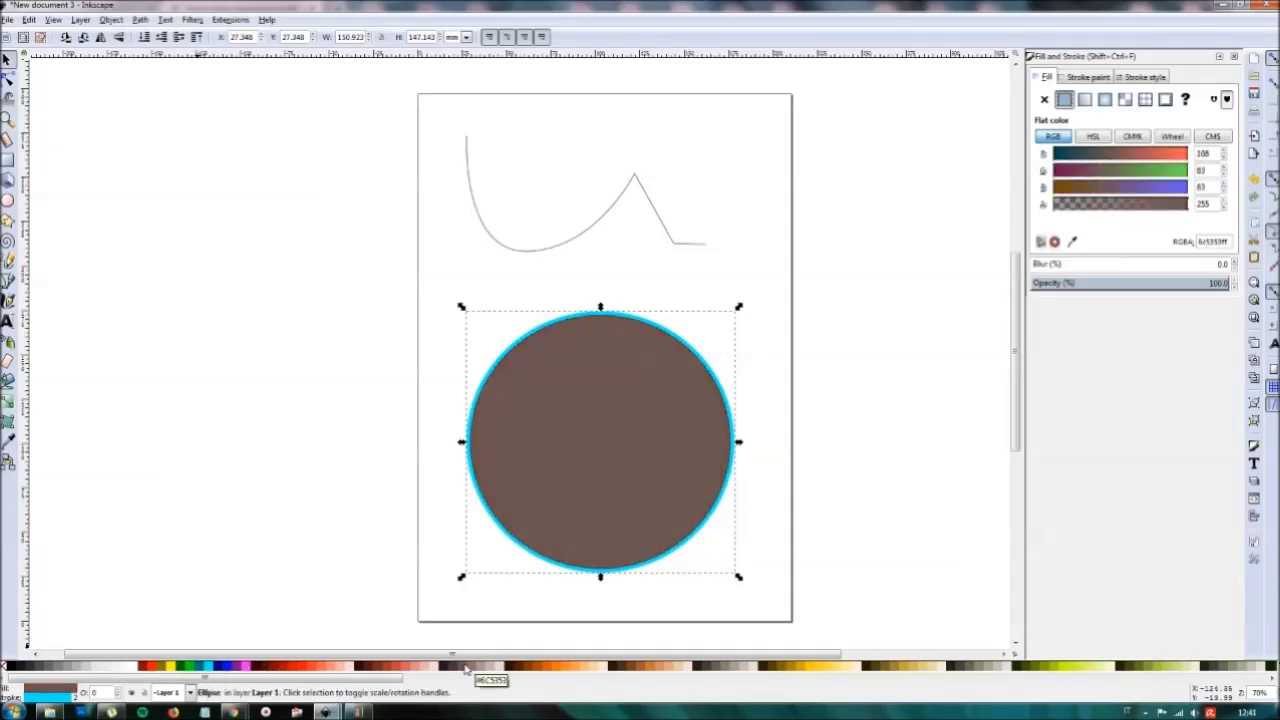
Step: Try yellow and dark red 550000 as the ellipse's fill, and set its stroke colour to yellow
left_click(1082, 78)
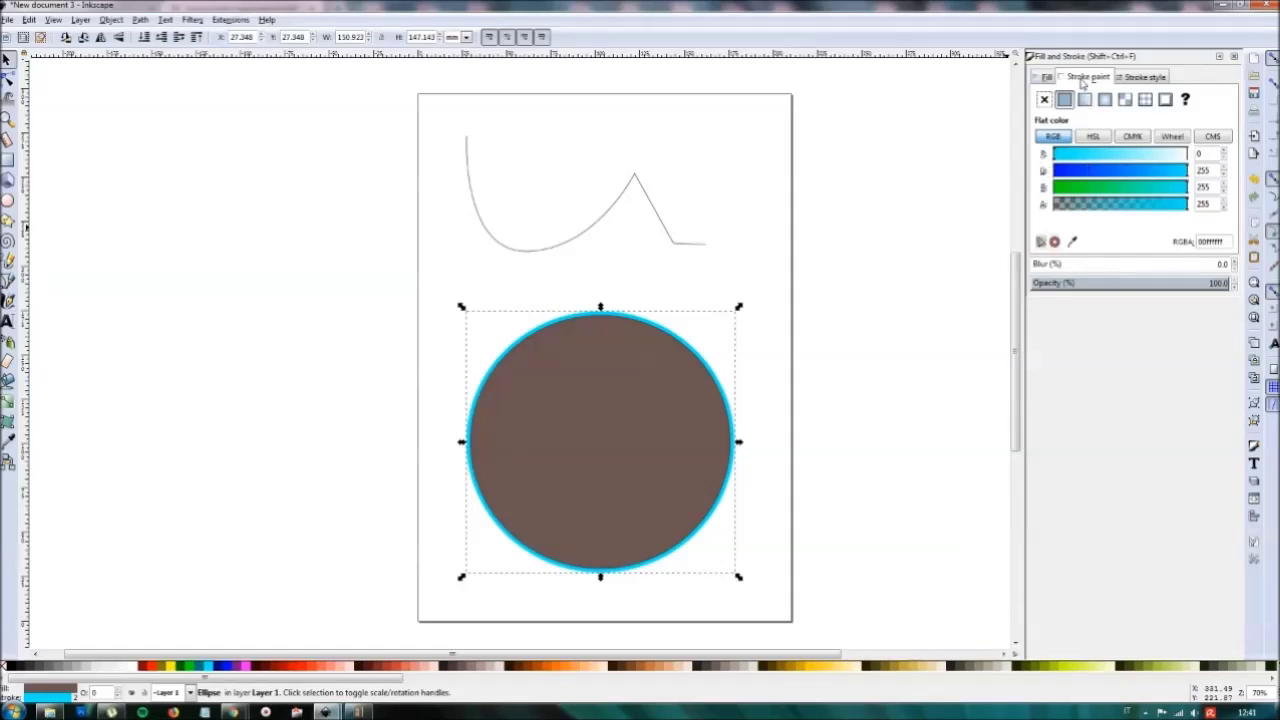
left_click(172, 666)
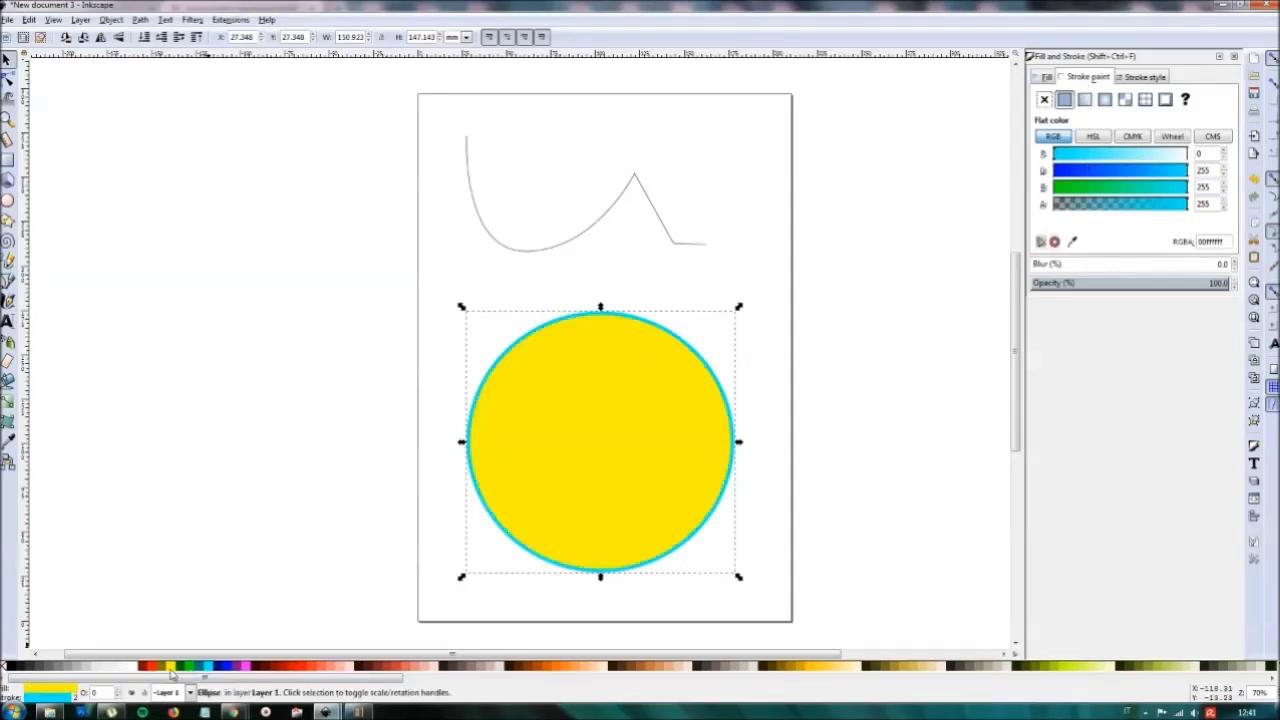
left_click(266, 667)
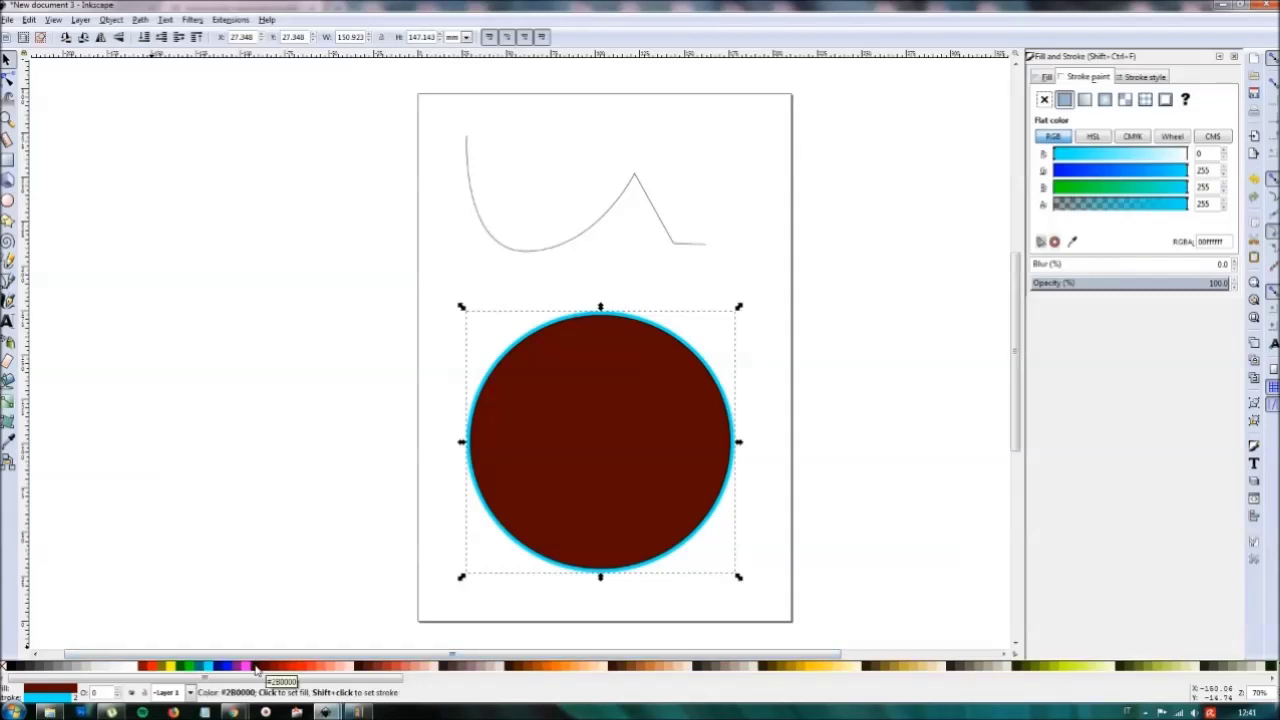
left_click(170, 667, "shift")
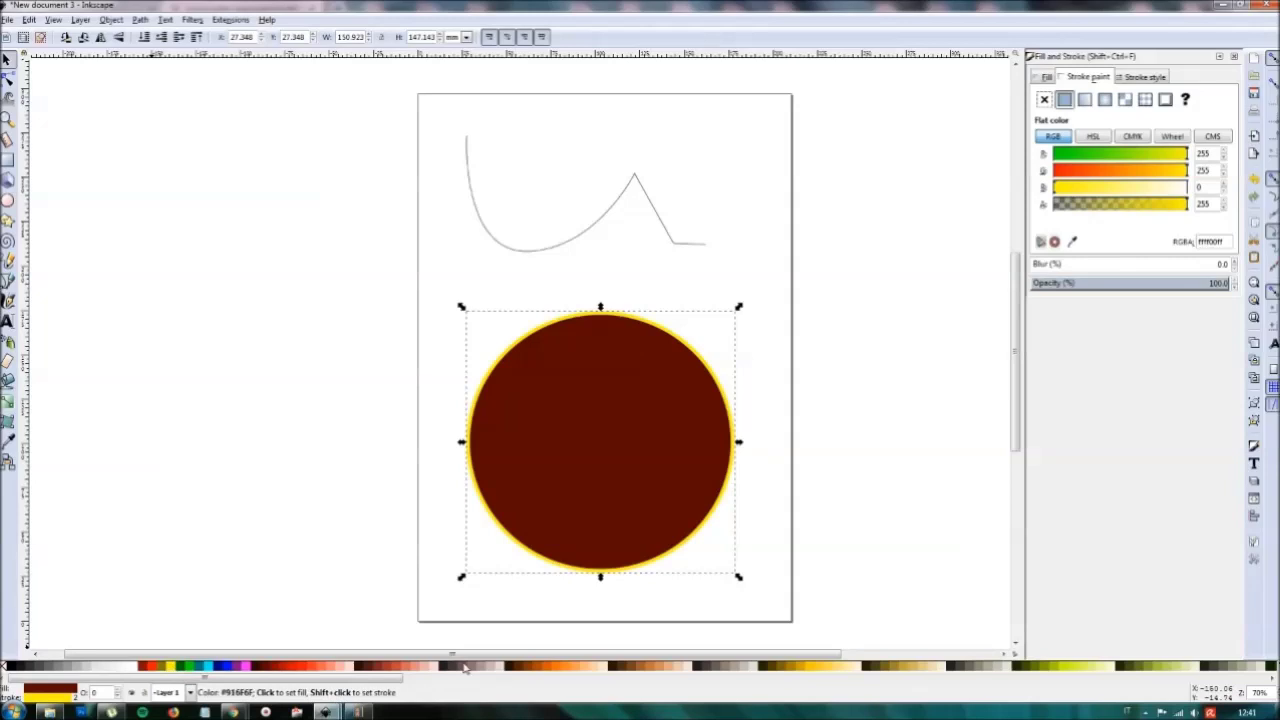
Step: Remove the ellipse's fill and set its stroke colour to black
left_click(1045, 78)
left_click(1044, 99)
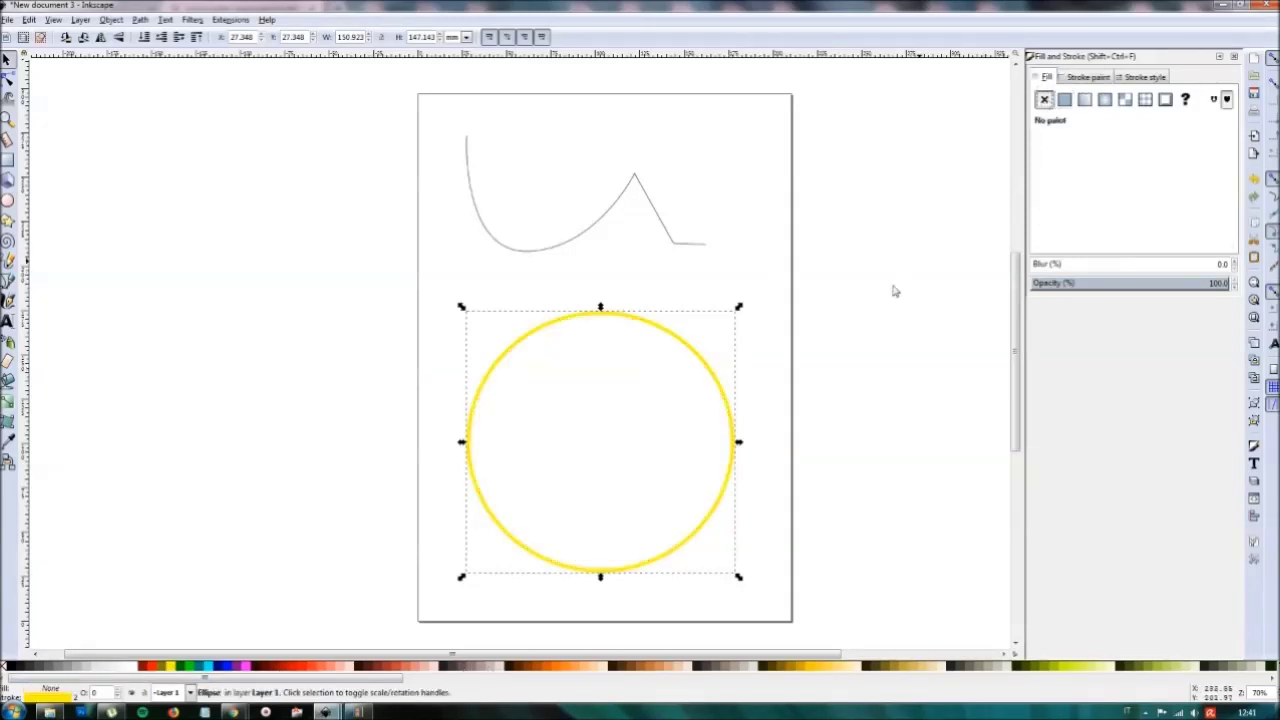
left_click(1086, 78)
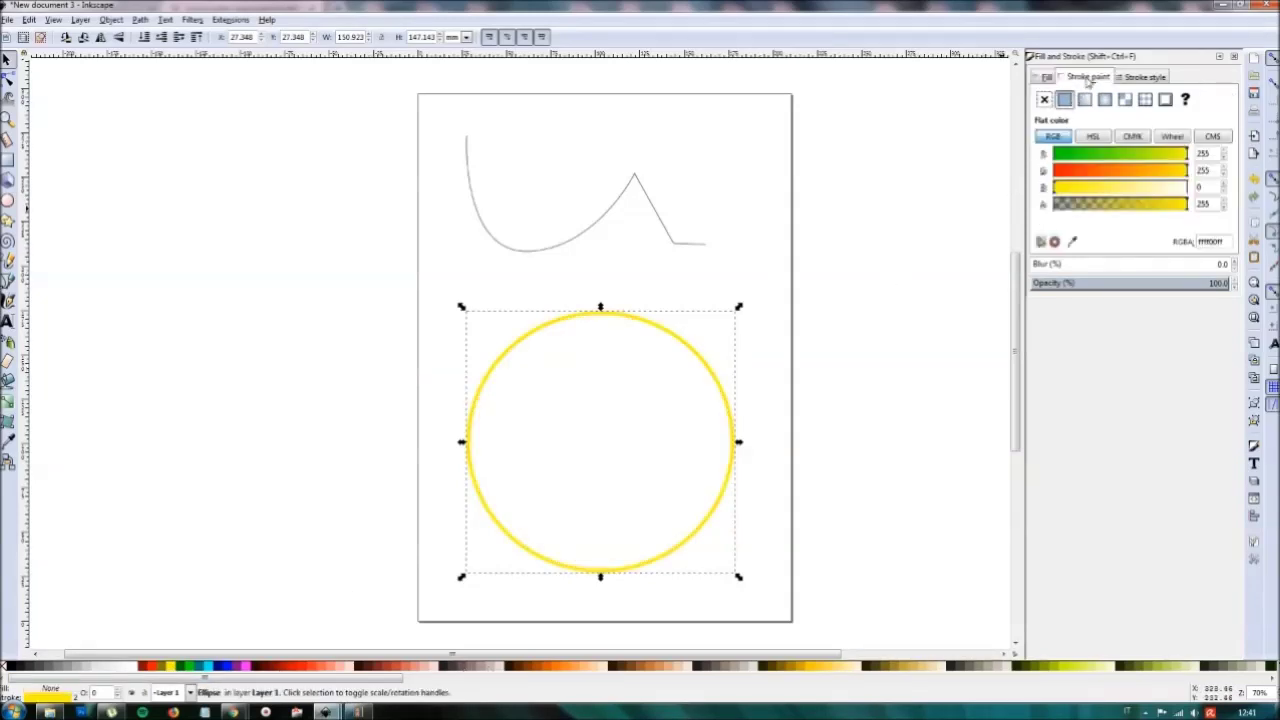
left_click(6, 667, "shift")
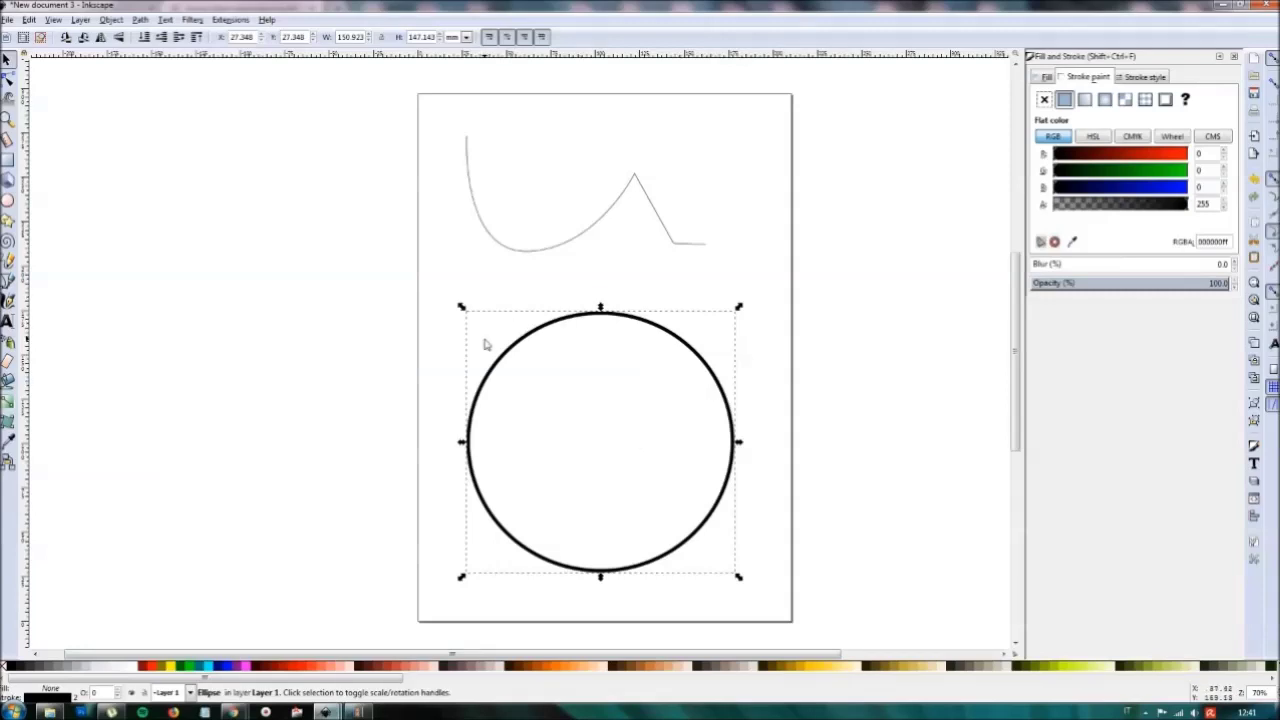
Step: Select the Bezier path above the ellipse and thicken its stroke to about 10.7 mm
double_click(580, 242)
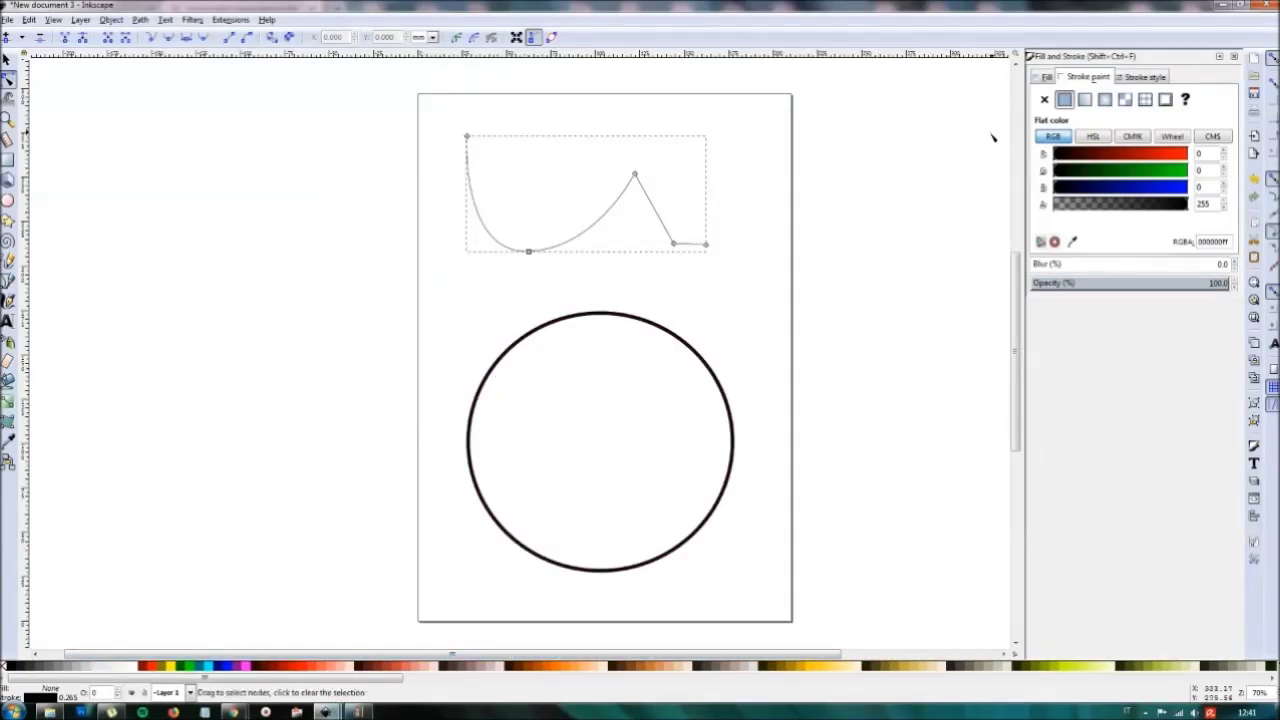
left_click(1143, 79)
left_click(1135, 93)
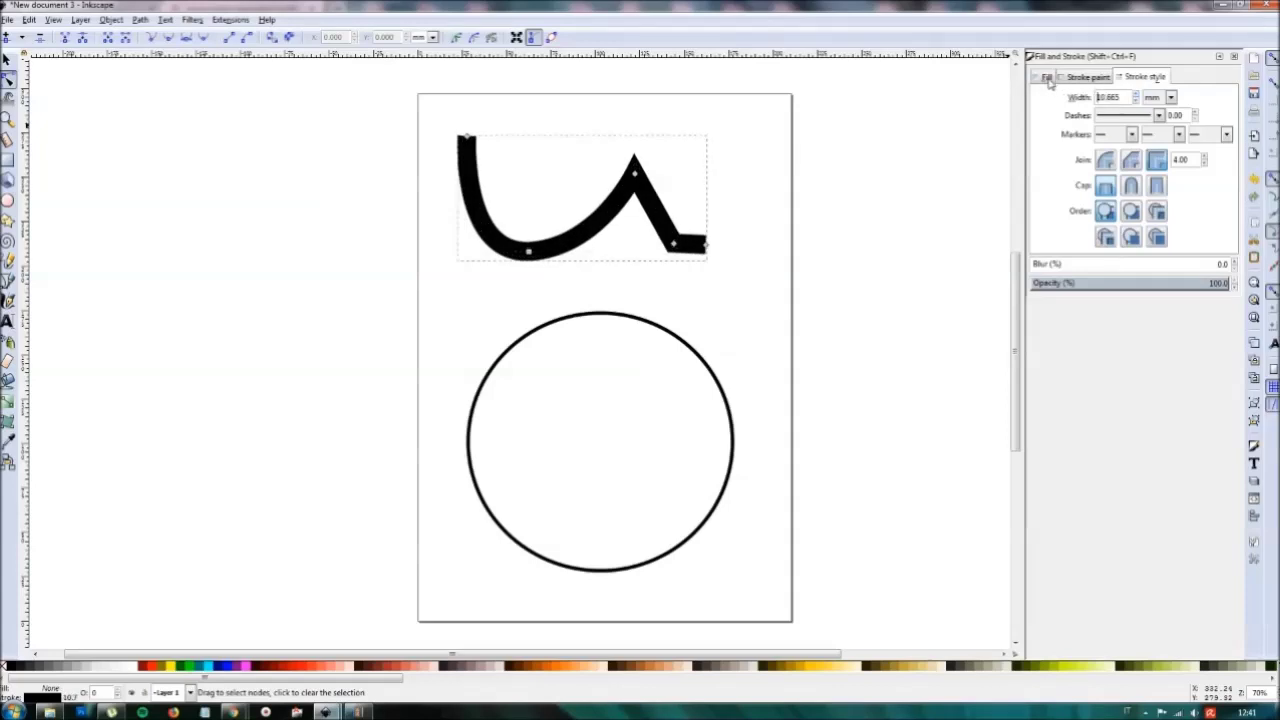
Step: Try flat dark red, yellow and cyan fills on the Bezier path, and remove the fill
left_click(1046, 78)
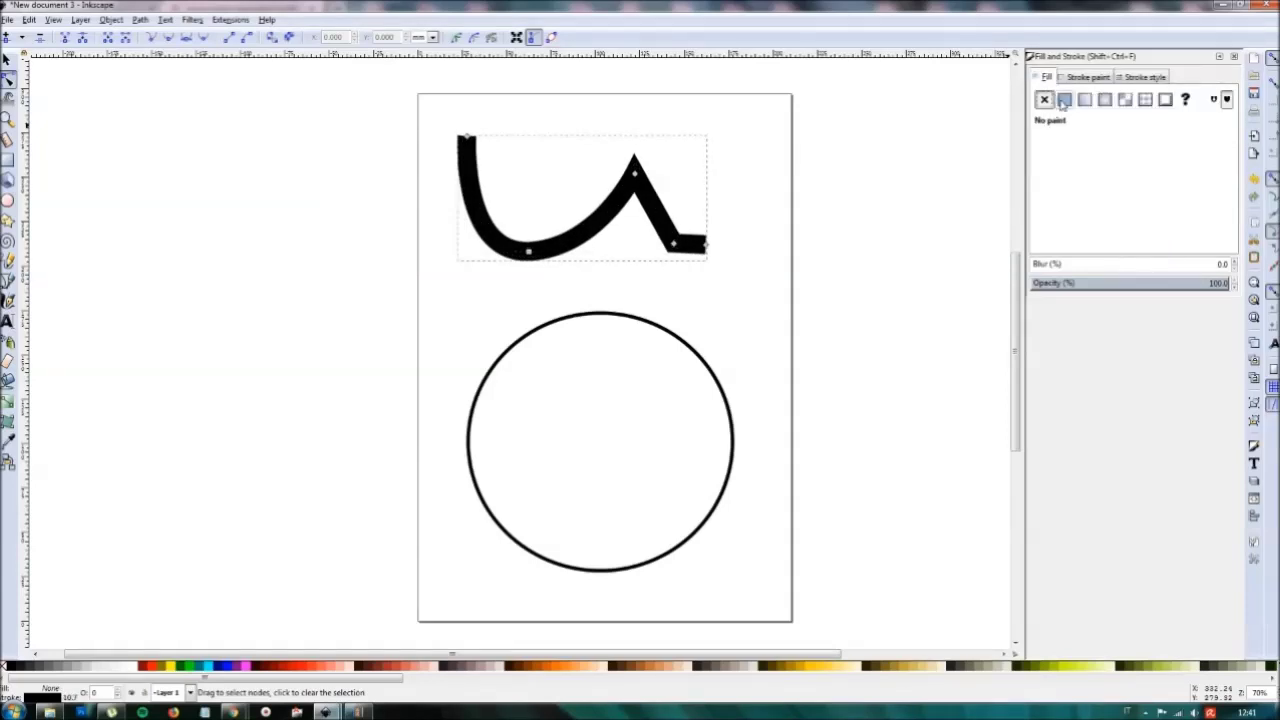
left_click(1064, 99)
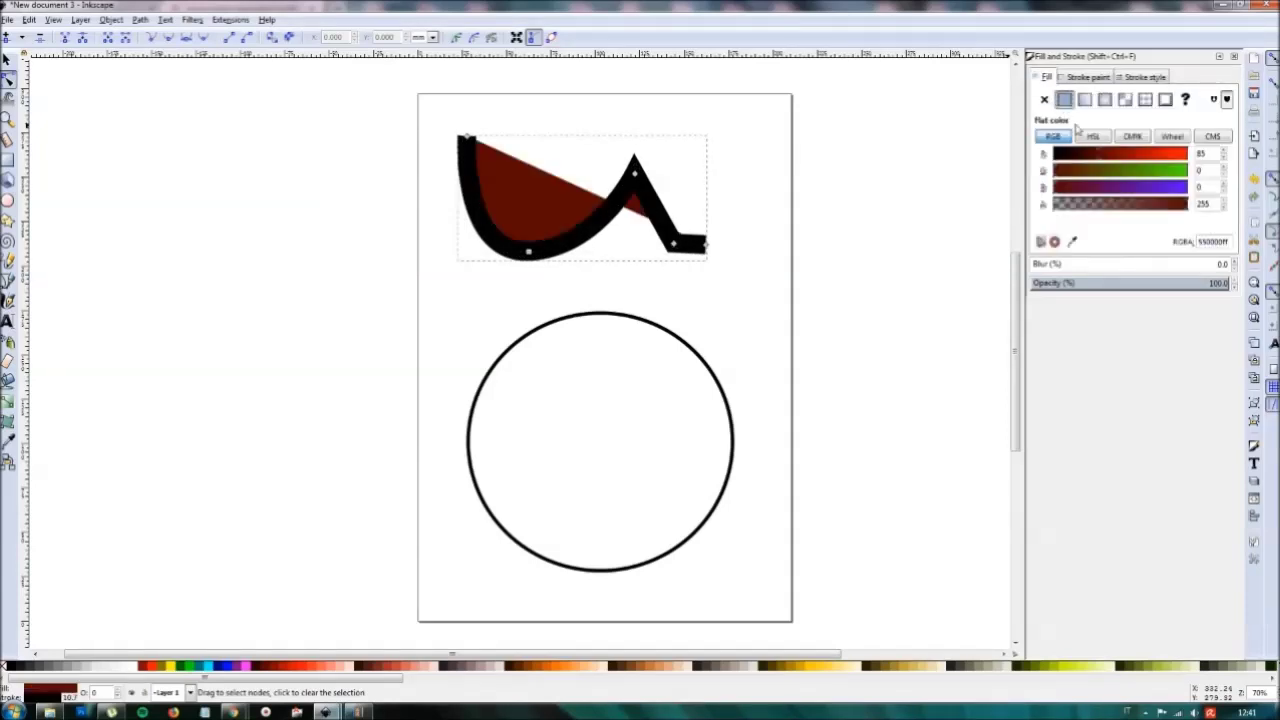
left_click(168, 665)
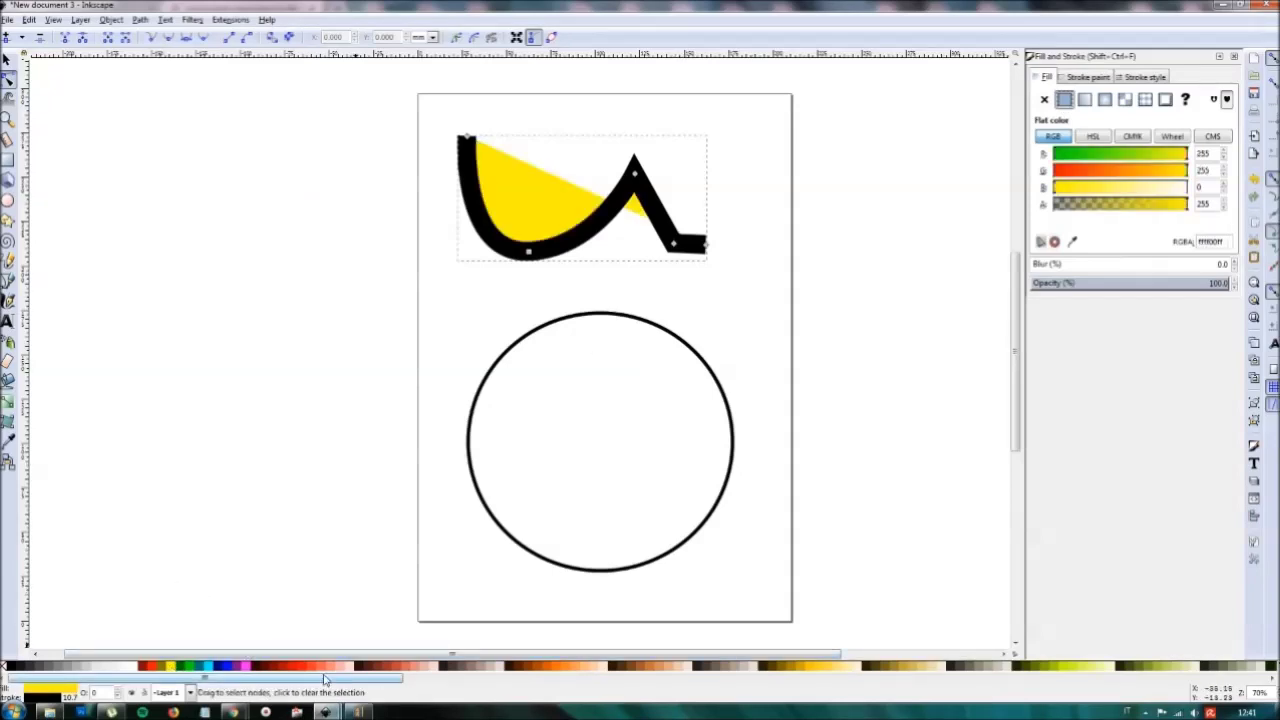
left_click(213, 666)
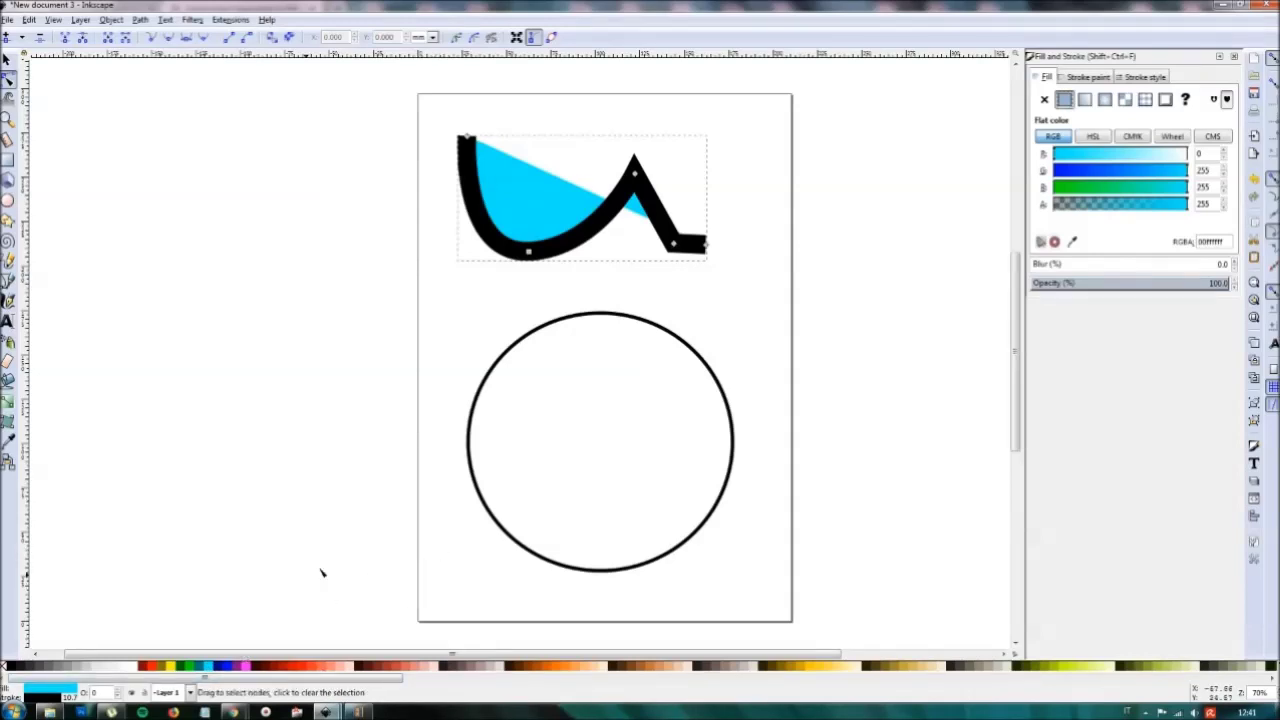
left_click(1044, 99)
Step: Set the Bezier path's stroke colour to red FF0000 and open its stroke style settings
left_click(1082, 77)
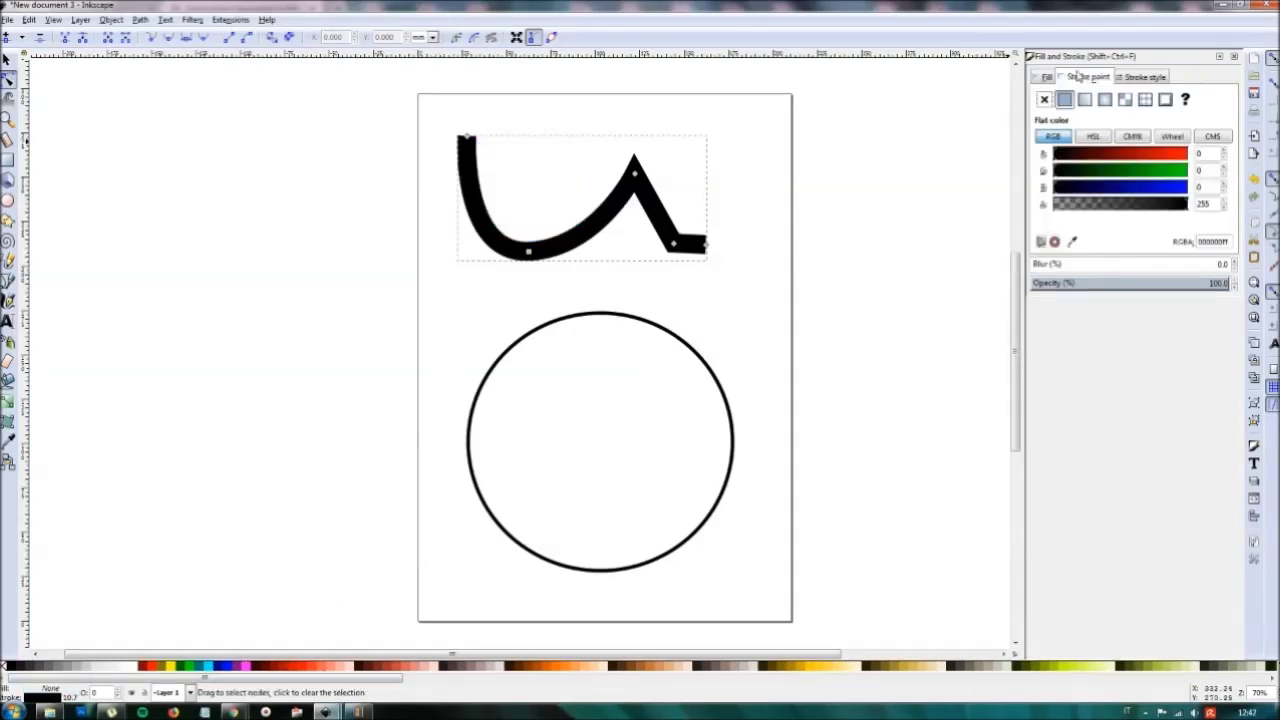
left_click(305, 669, "shift")
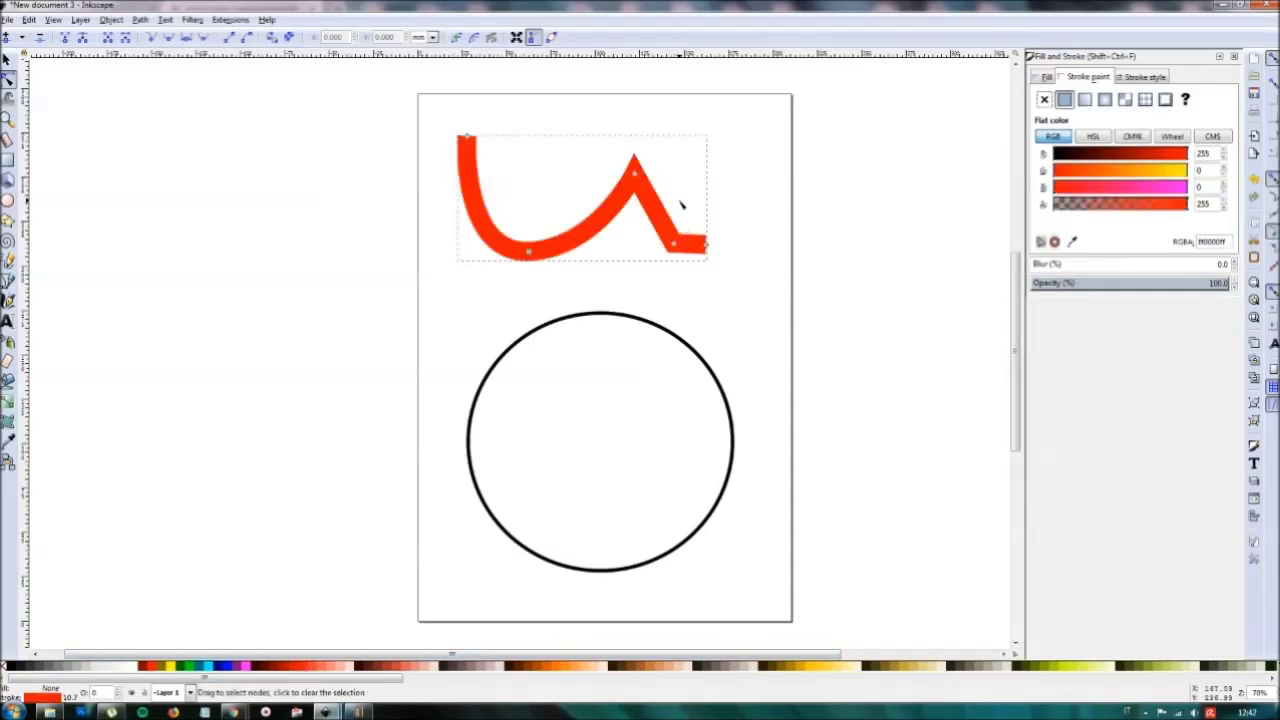
left_click(1157, 77)
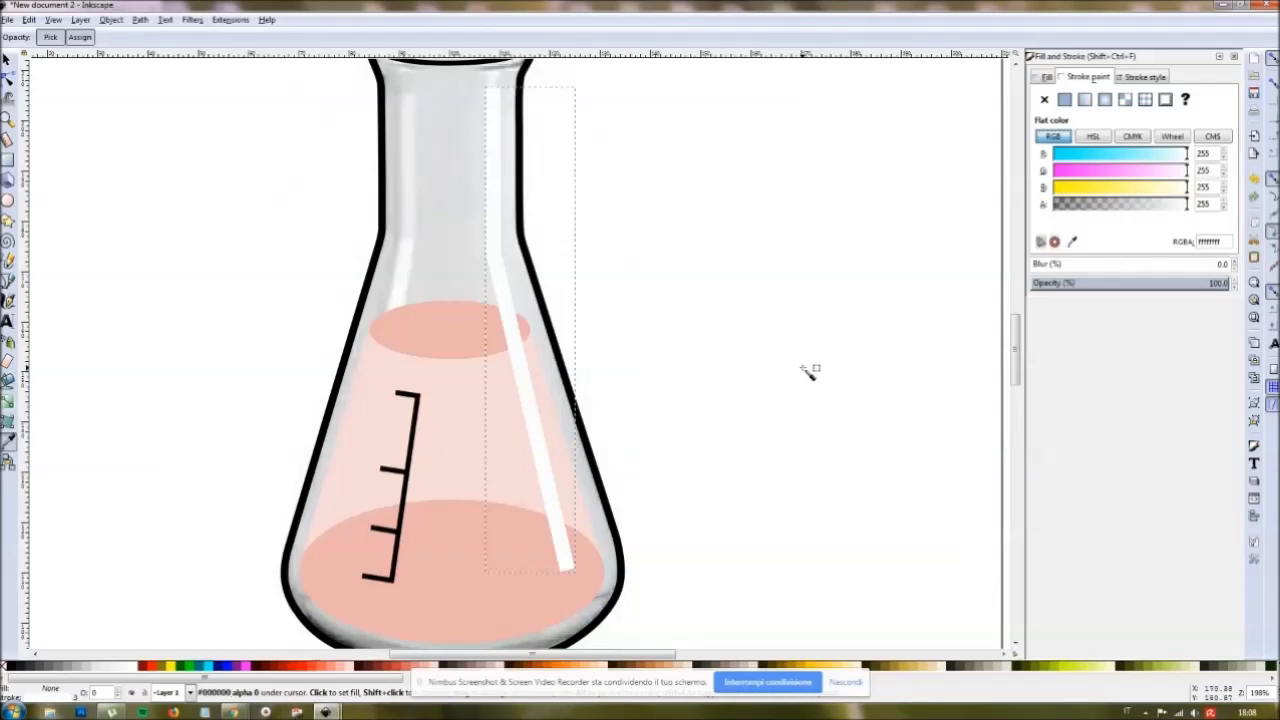
Step: Give the white reflection line on the flask in New document 2 round stroke caps
scroll(808, 372, "up", 1)
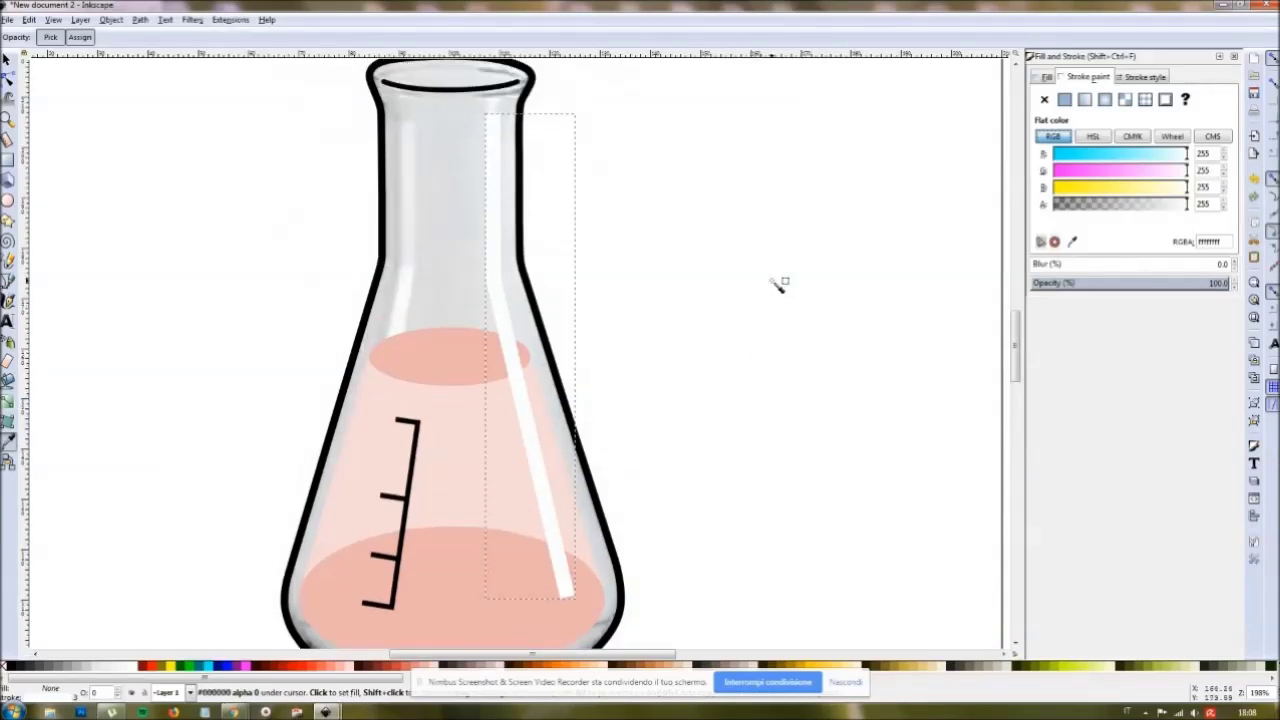
left_click(1143, 79)
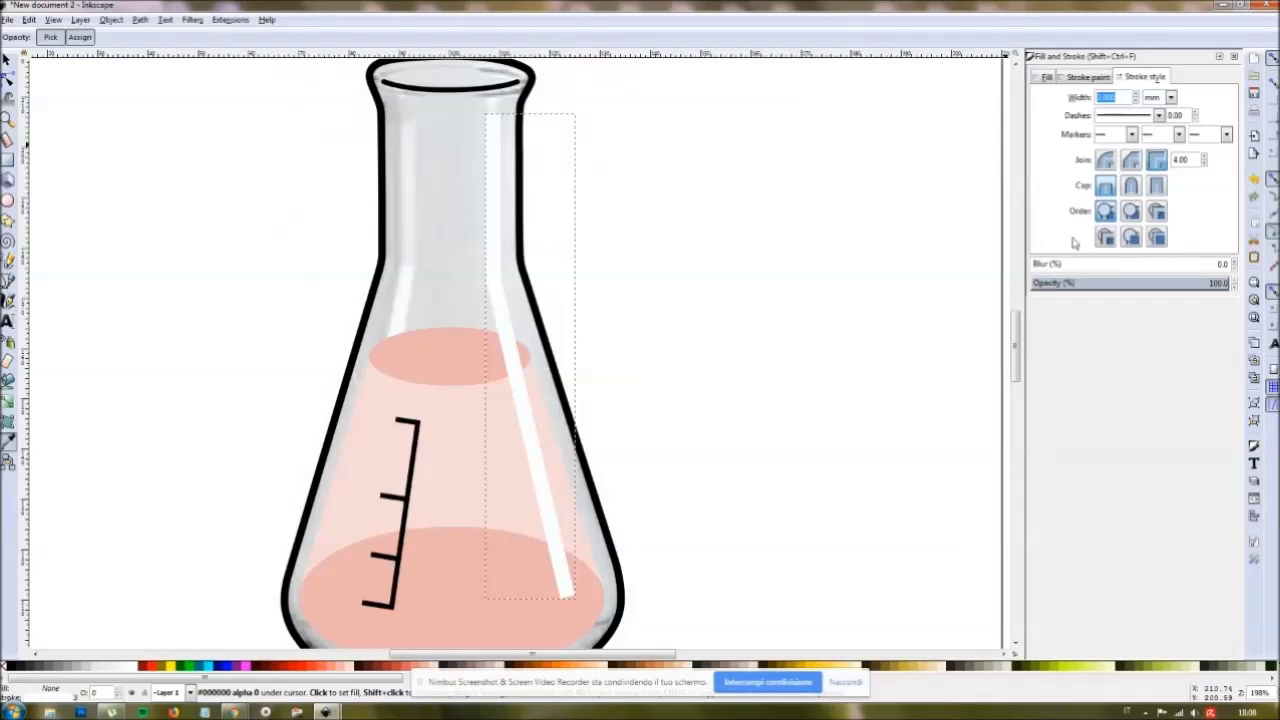
left_click(1130, 185)
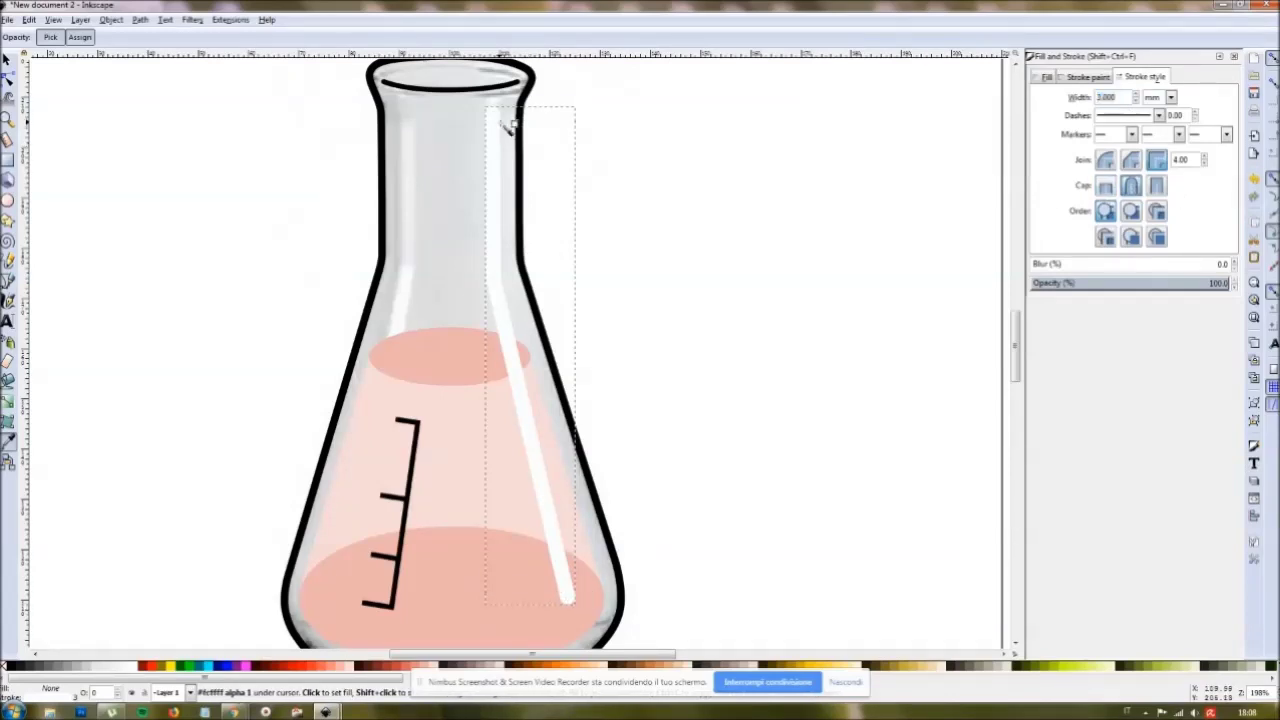
Step: Move the top node of the long white reflection line slightly down inside the flask's neck
left_click(8, 77)
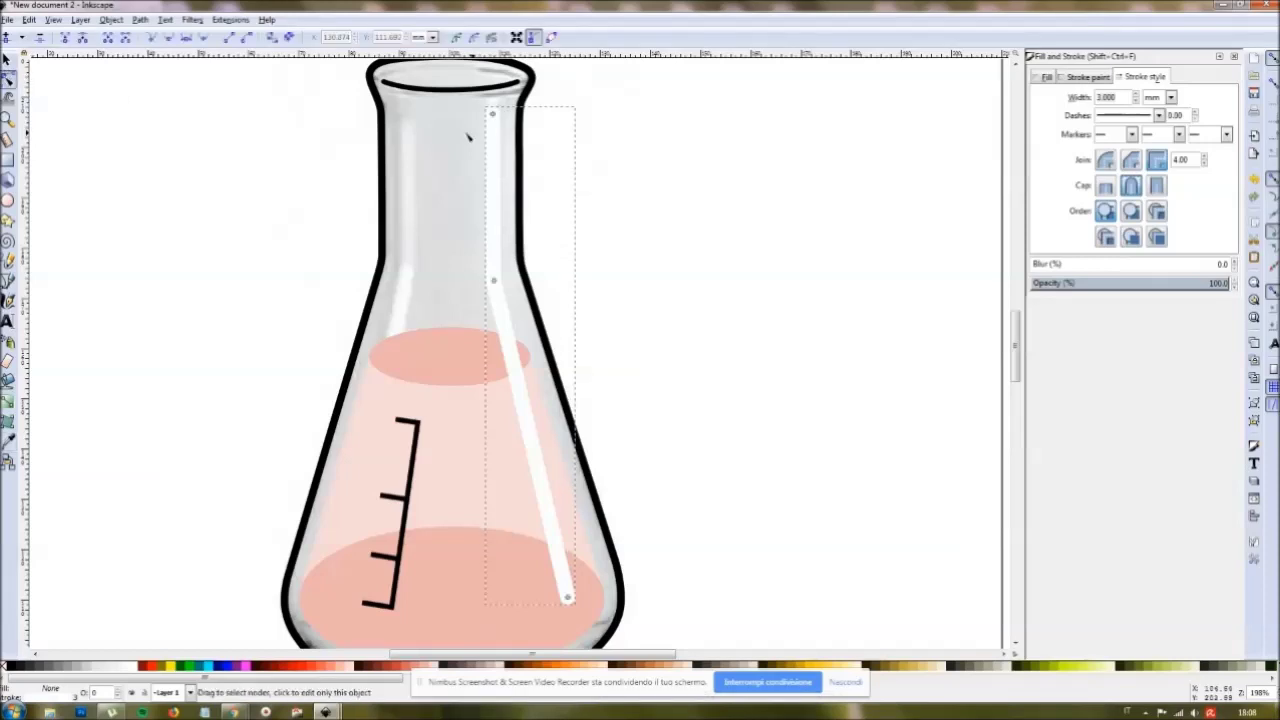
left_click_drag(493, 117, 493, 123)
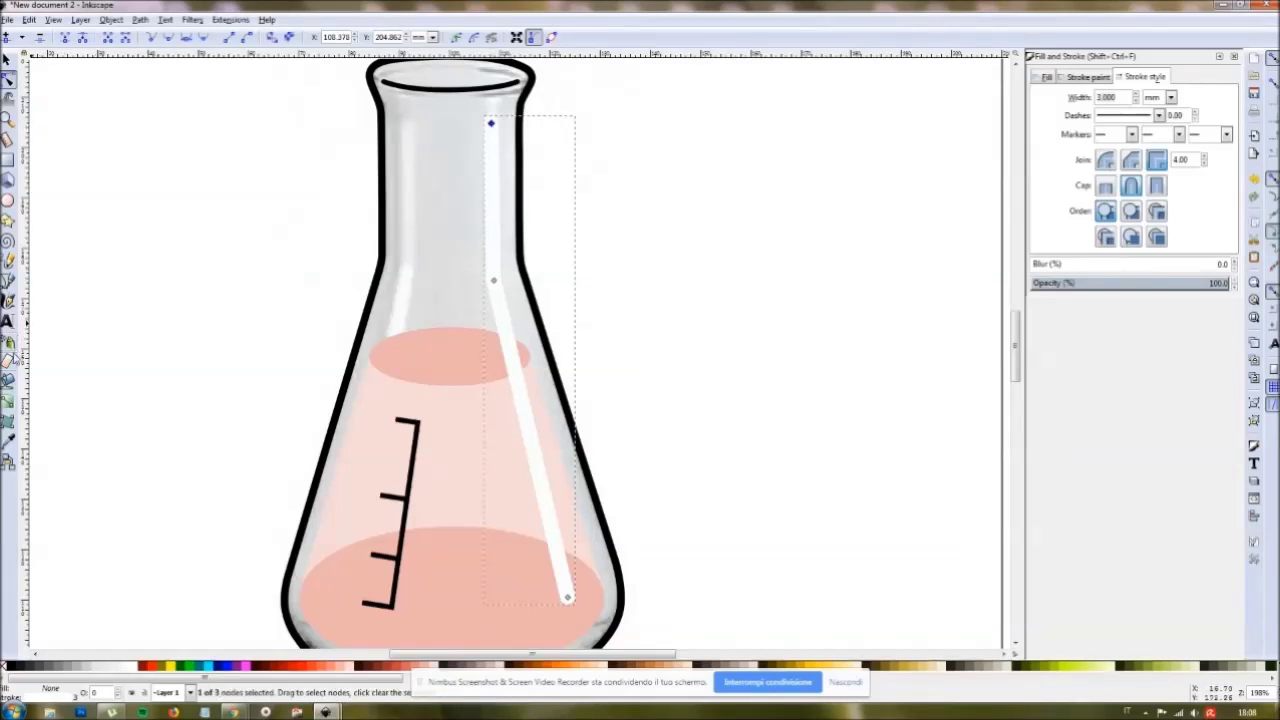
Step: Draw a straight vertical line along the left reflection of the flask's neck with the Bezier tool
left_click(8, 281)
left_click(406, 119)
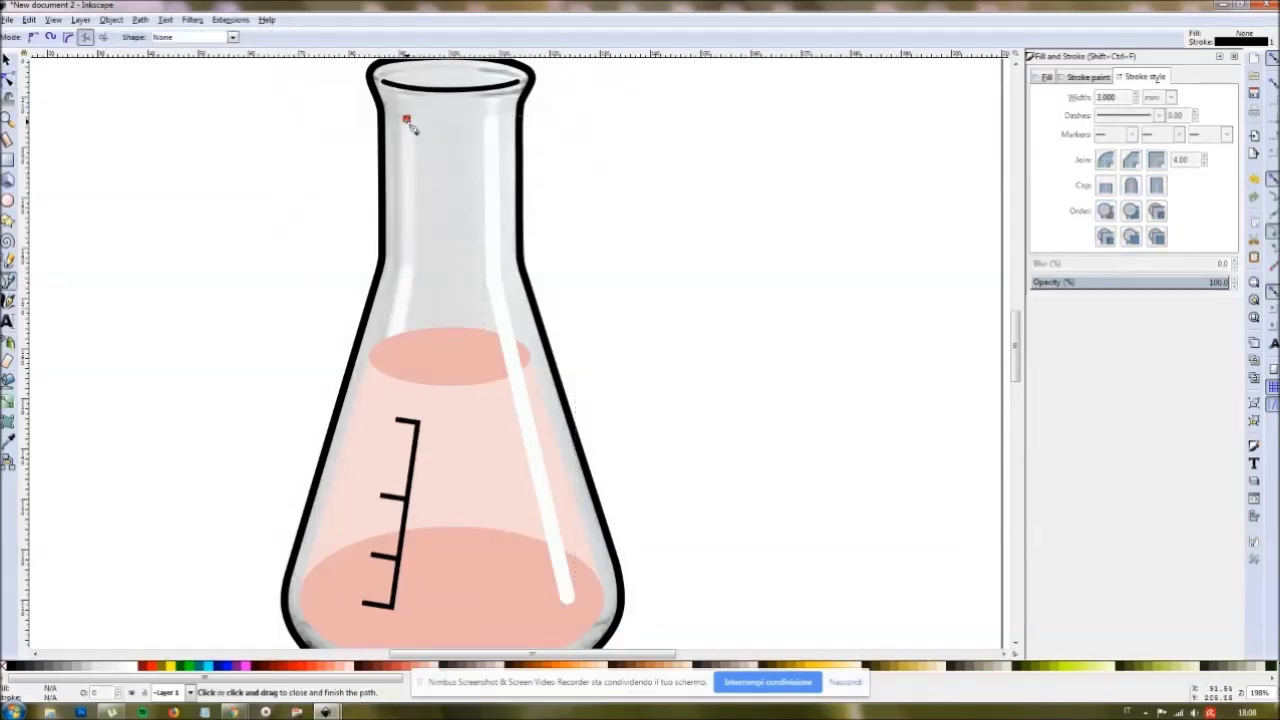
left_click(407, 263)
right_click(450, 226)
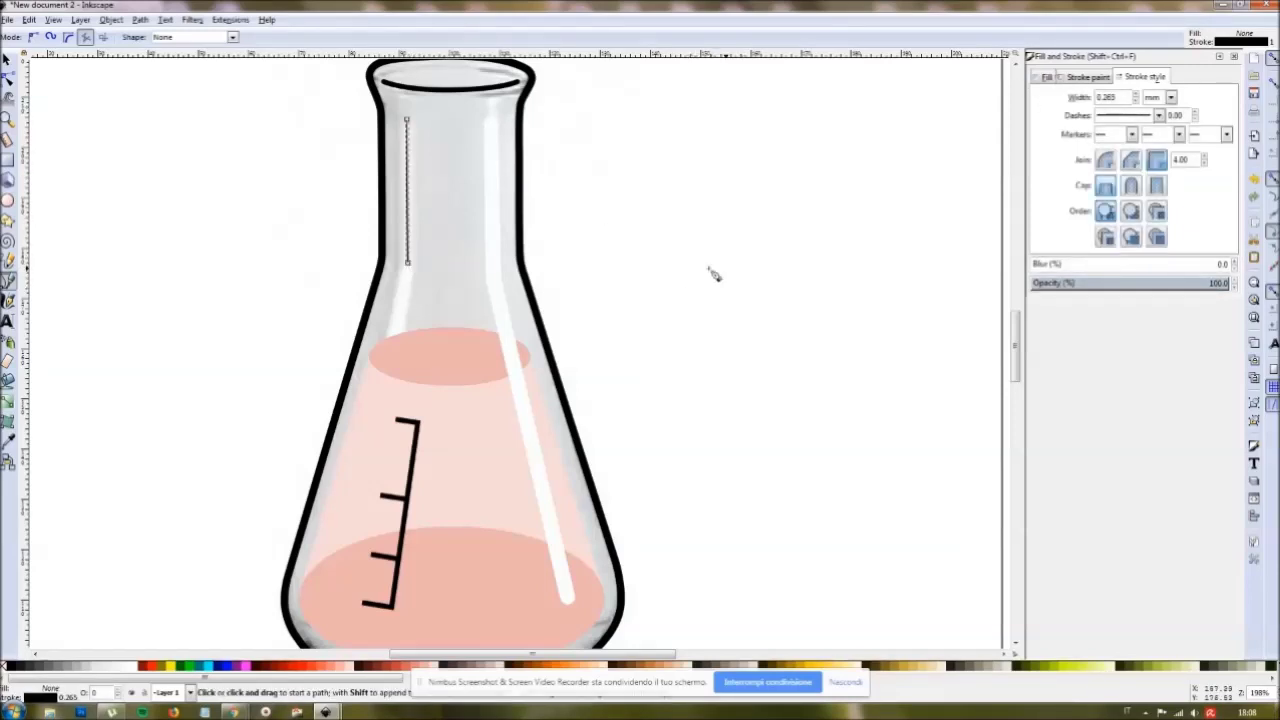
Step: Give the new neck line a white FFFFFF stroke and set its stroke width to 2 mm
left_click(1090, 78)
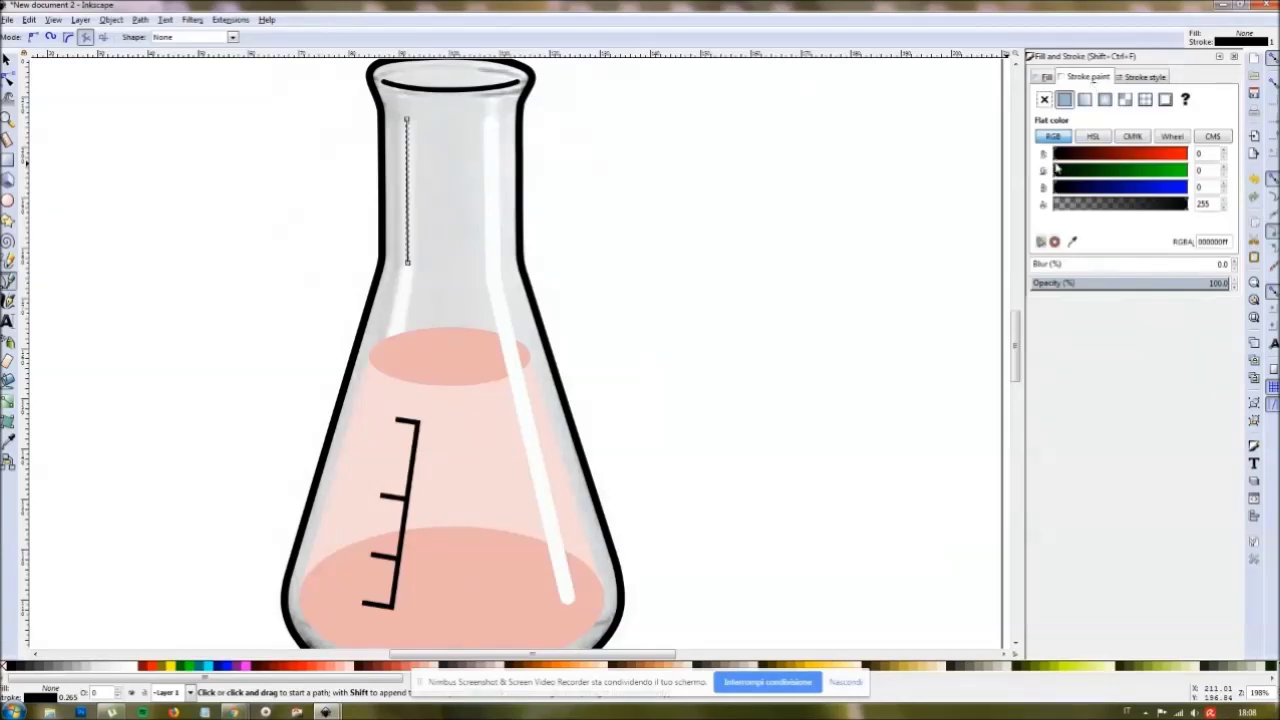
left_click(1186, 160)
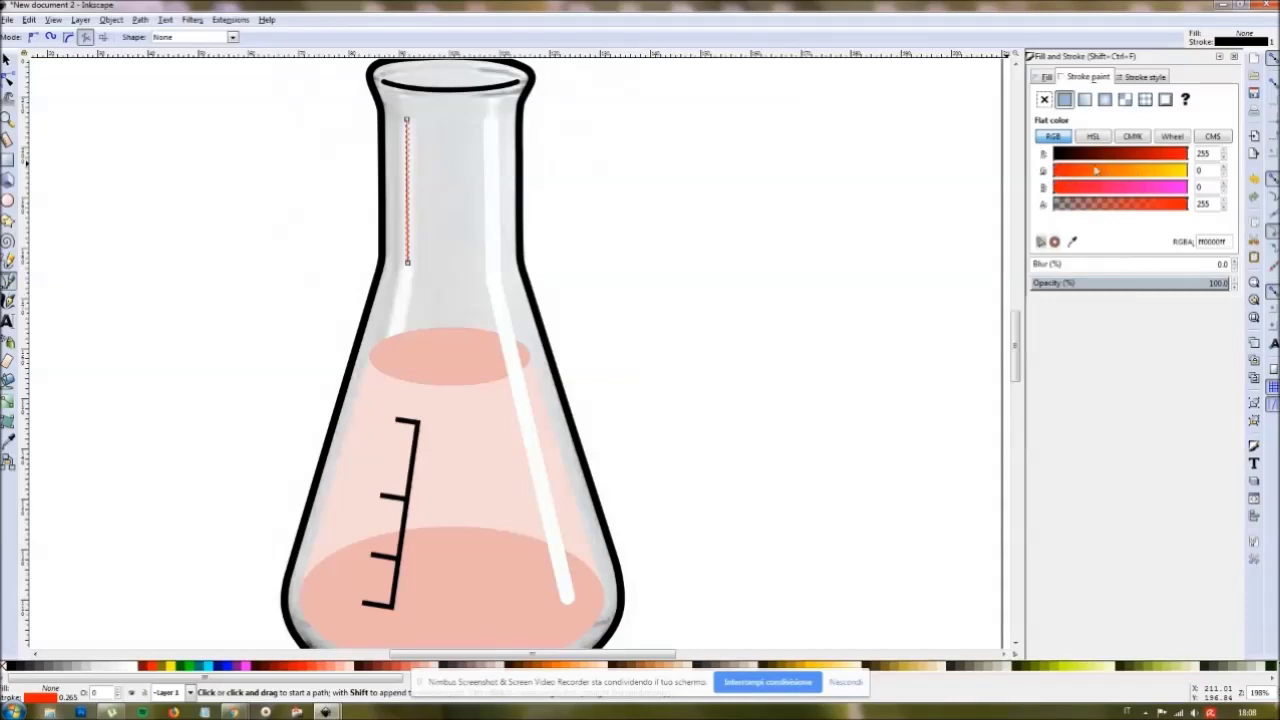
left_click(1187, 171)
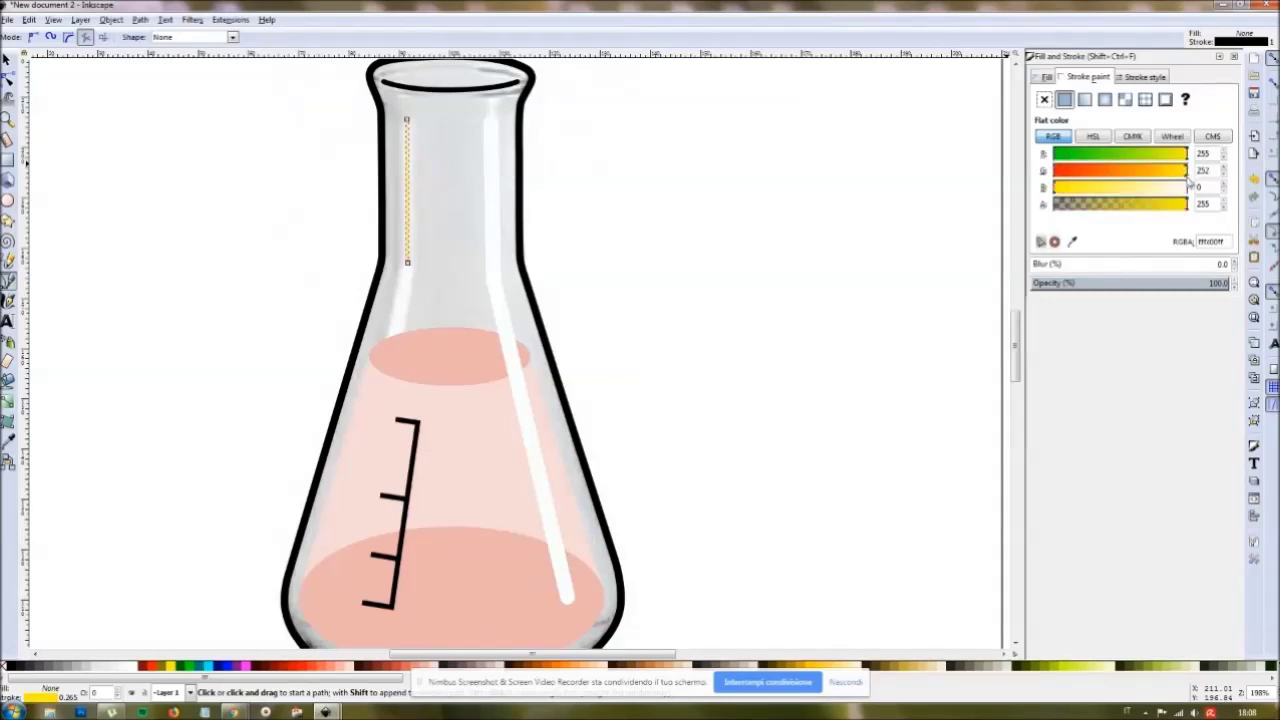
left_click_drag(1057, 187, 1188, 188)
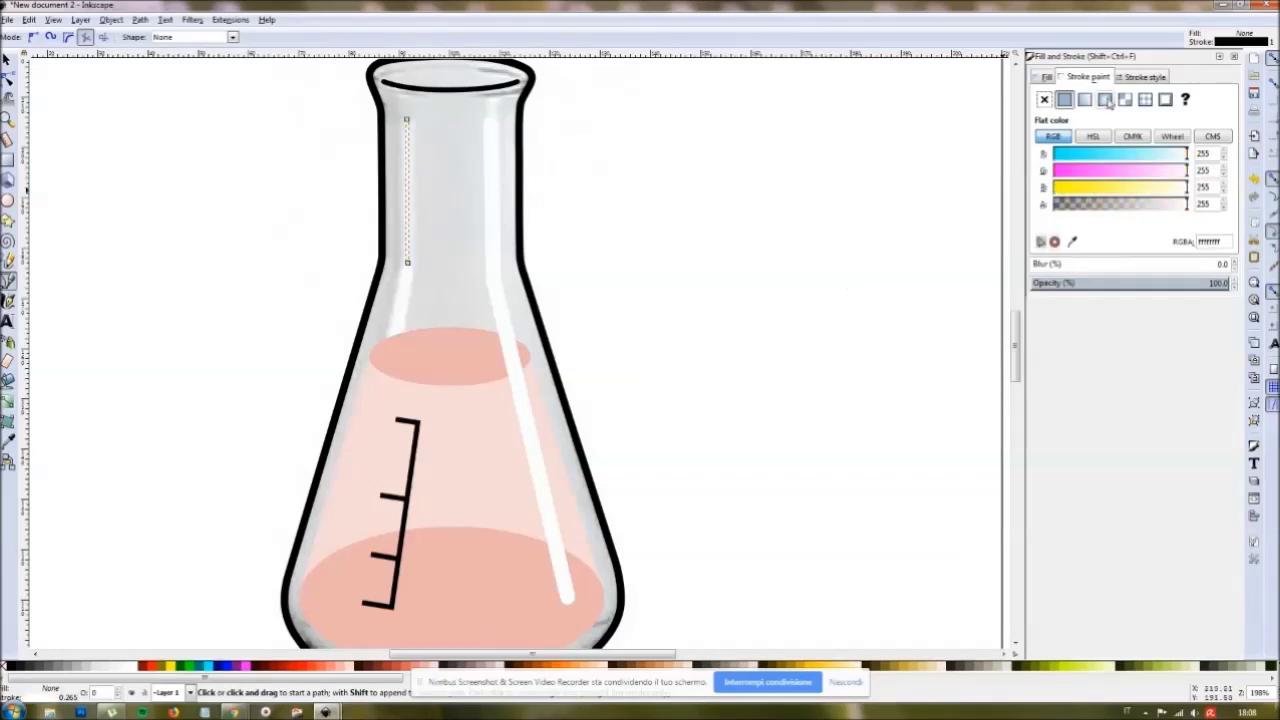
left_click(1046, 80)
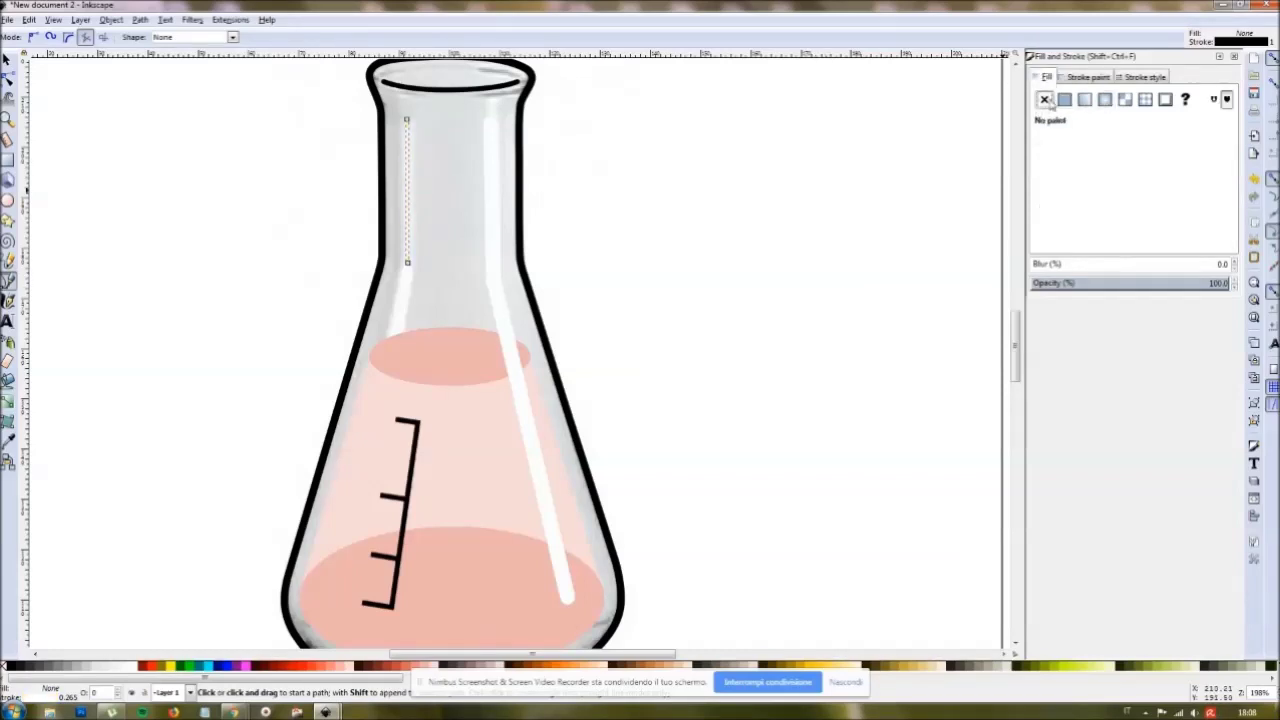
left_click(1140, 77)
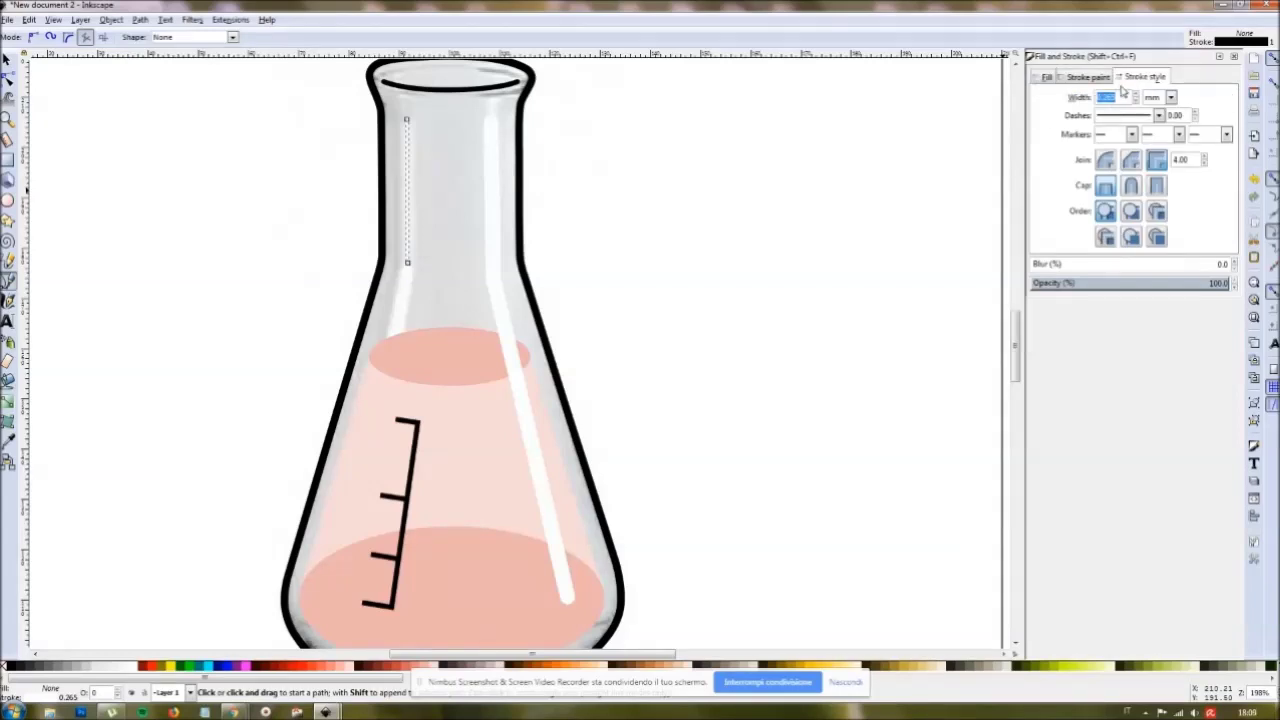
type("2")
key("Return")
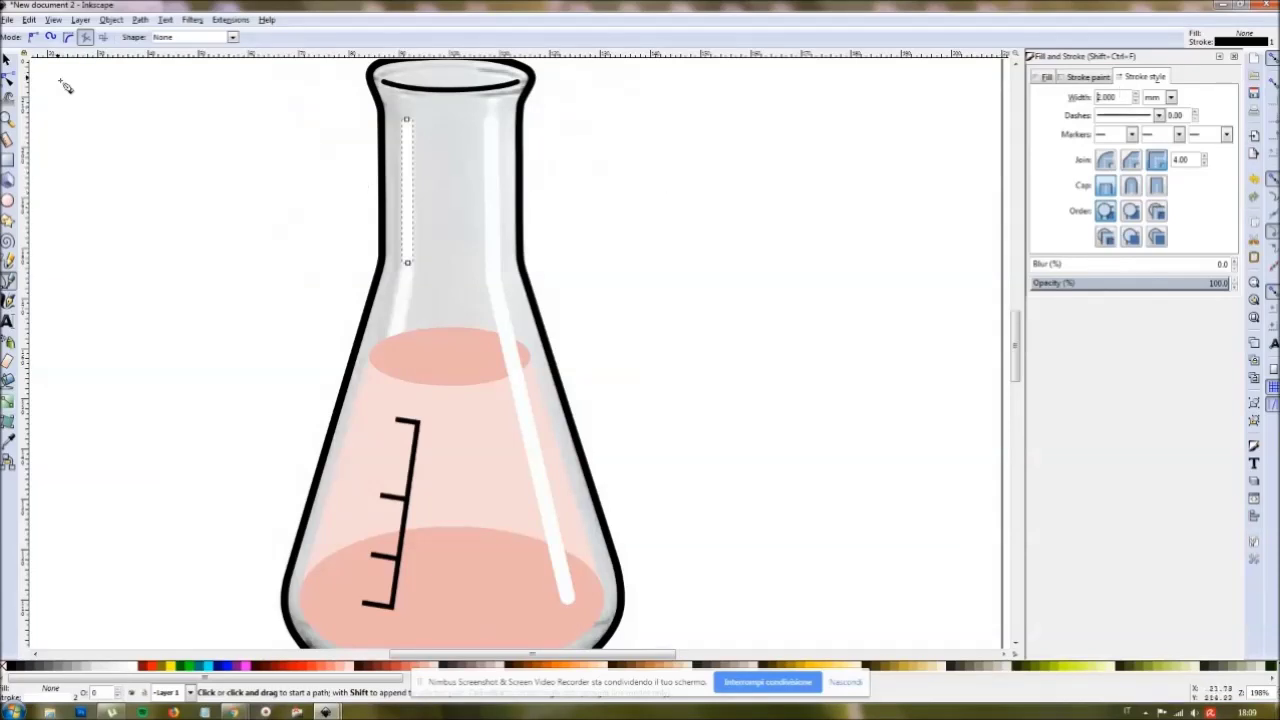
Step: Delete the embedded reference photo behind the traced flask
left_click(10, 62)
left_click(225, 190)
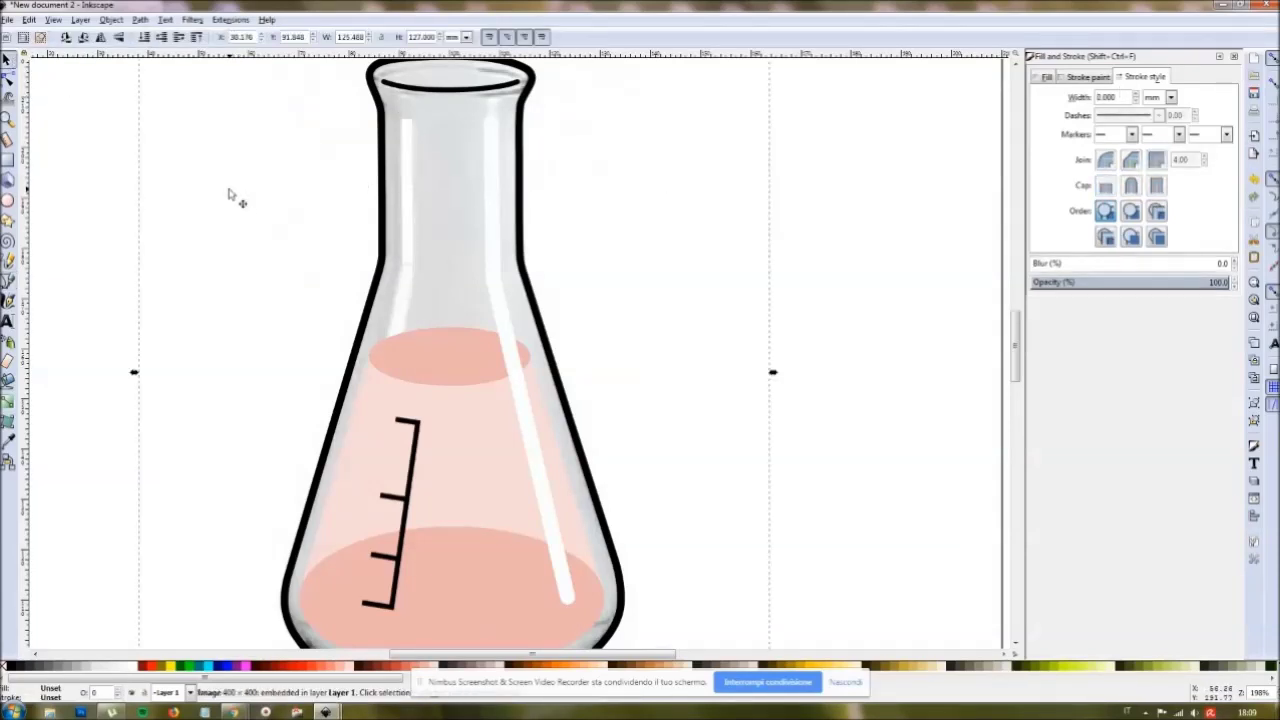
key("Delete")
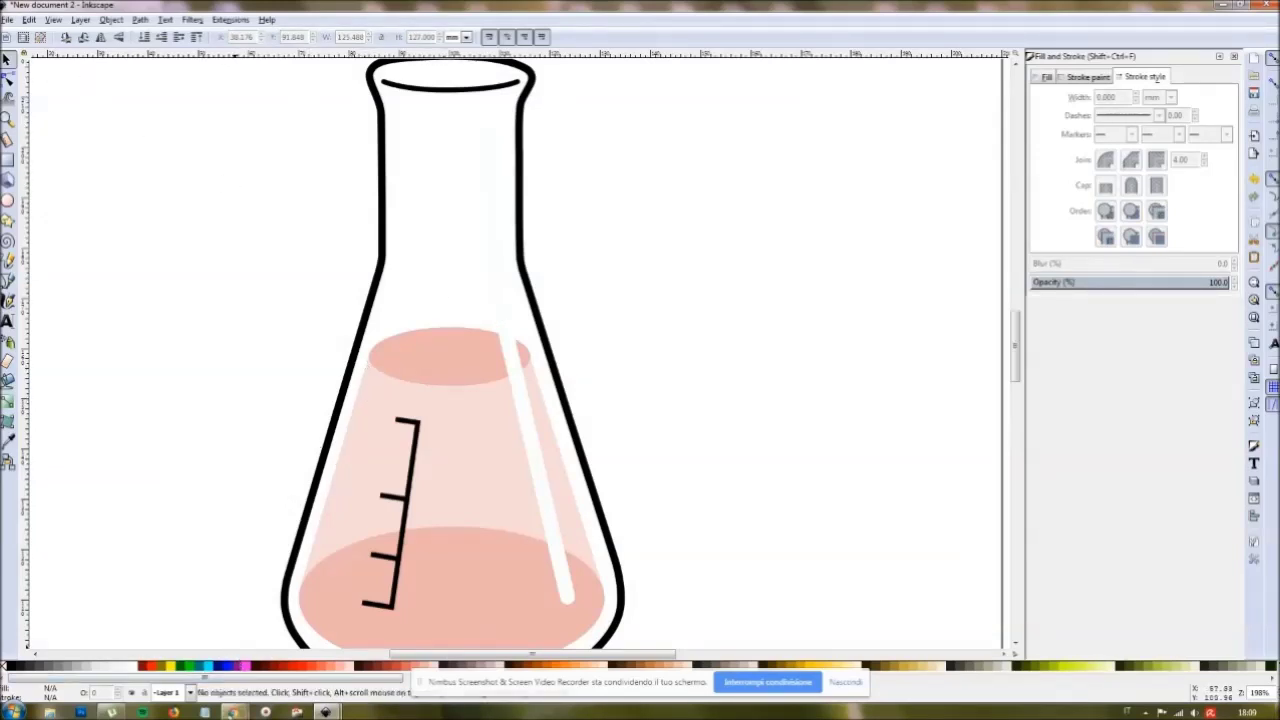
Step: Check the finished flask's colouring in drawing.eps and return to New document 2
mouse_move(325, 712)
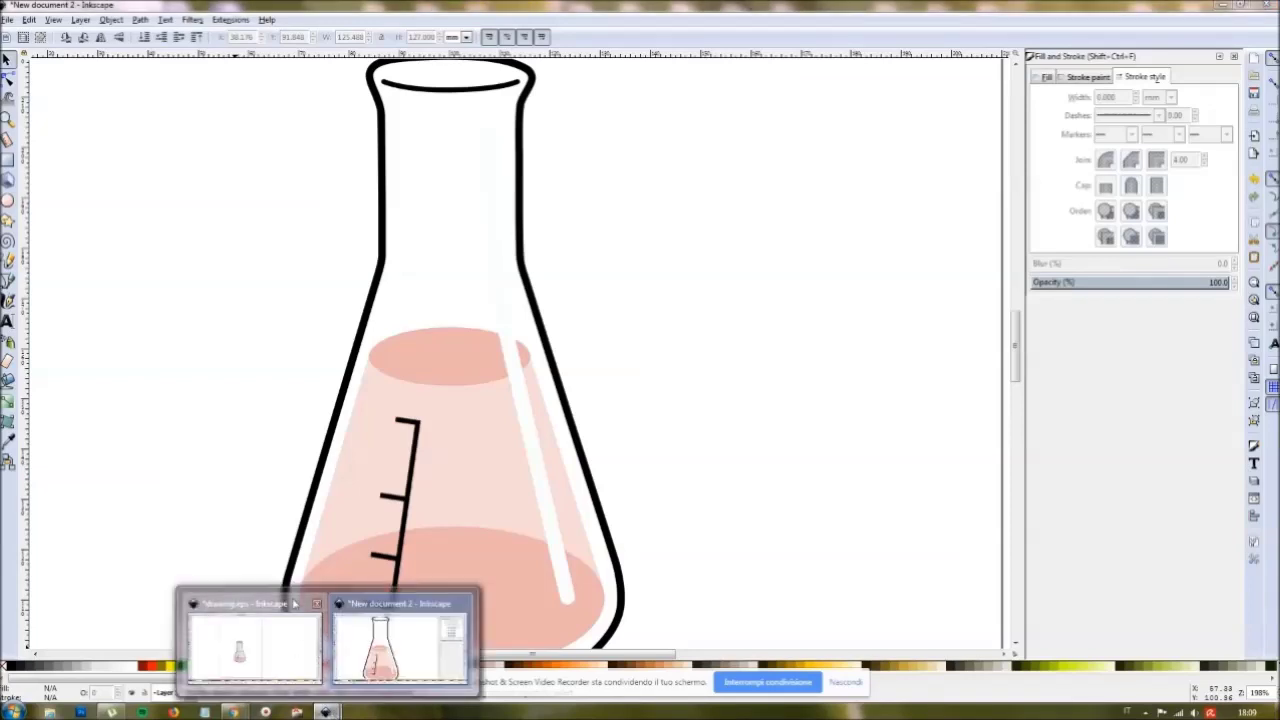
left_click(254, 648)
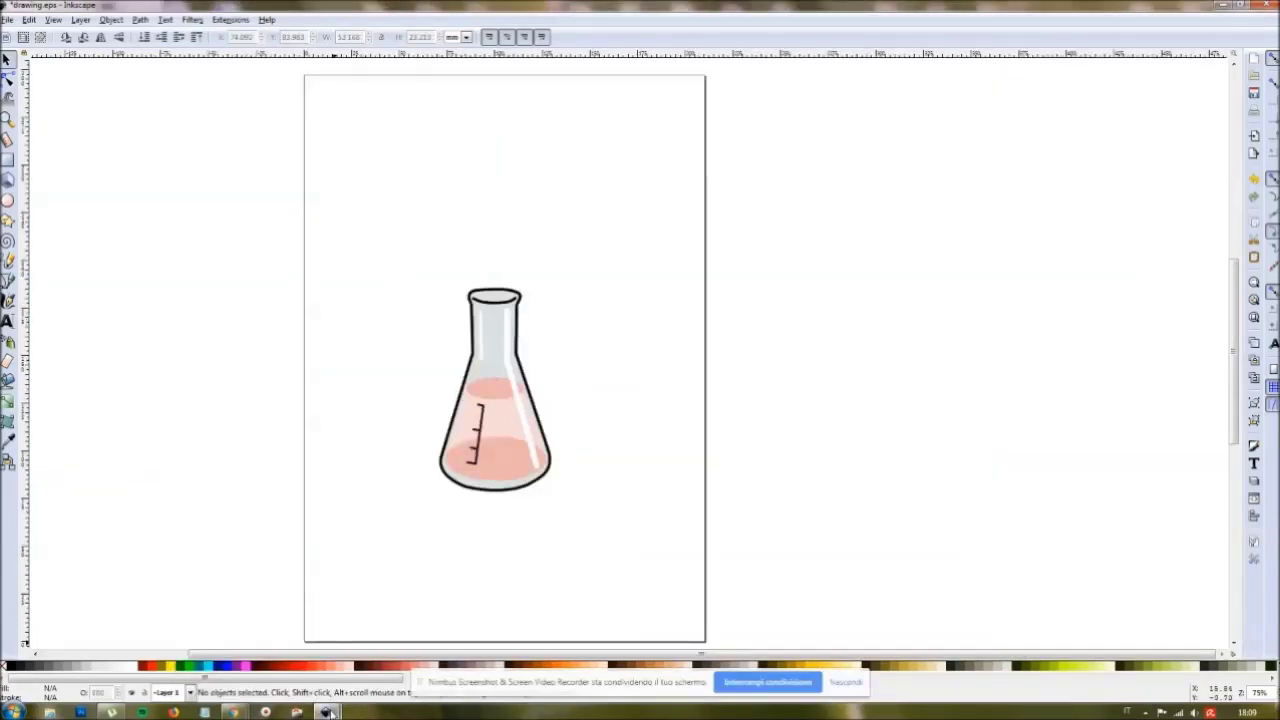
mouse_move(327, 712)
left_click(400, 604)
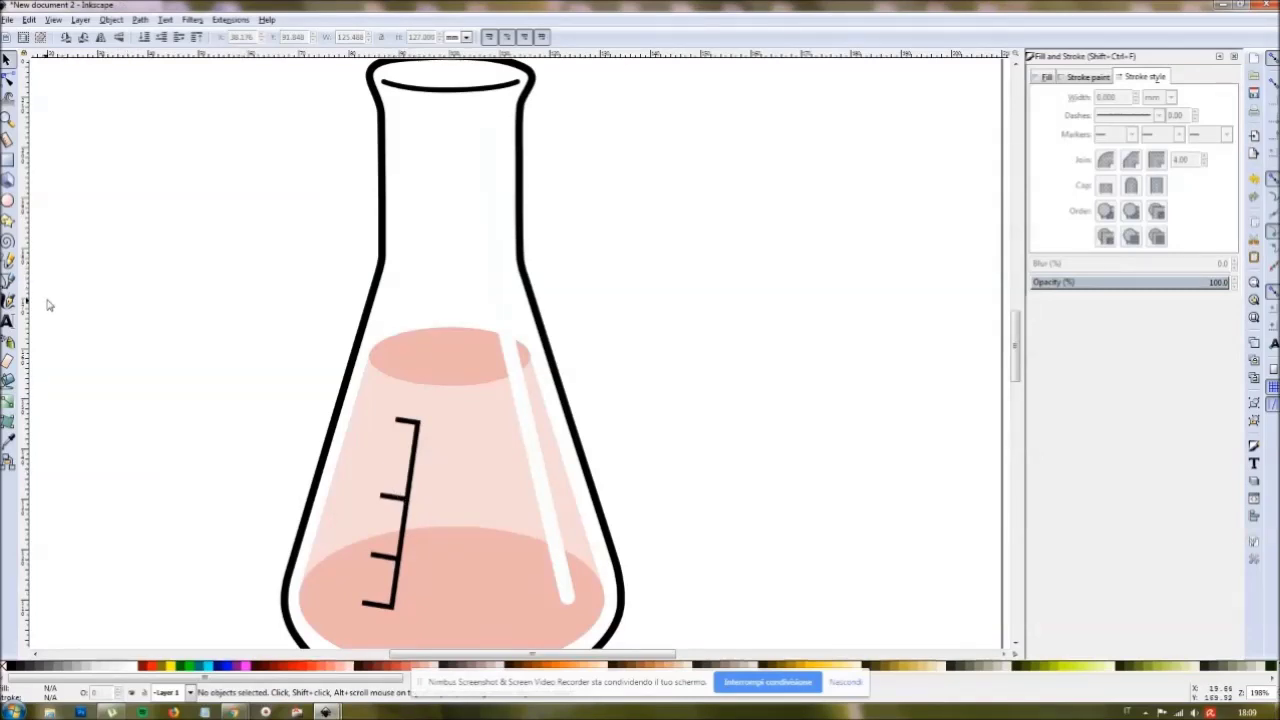
Step: Fill the empty glass area of the flask with a light grey palette colour using the Paint Bucket
left_click(8, 379)
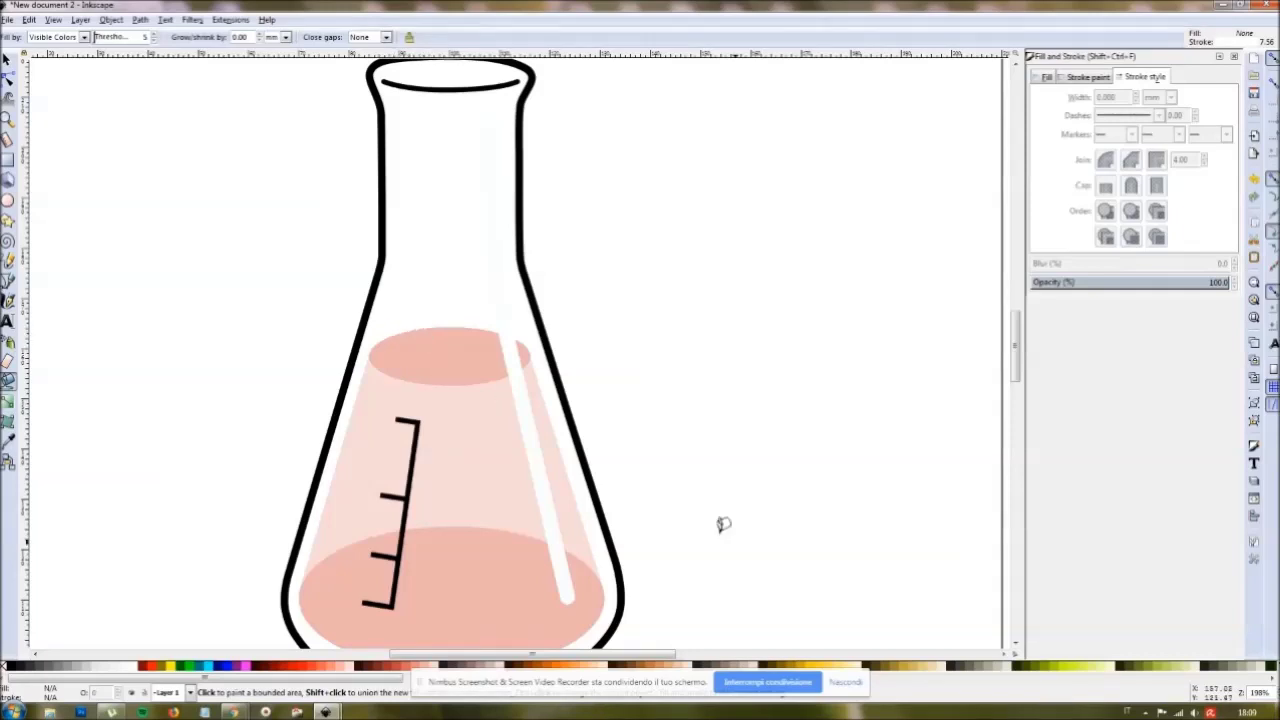
left_click(1271, 679)
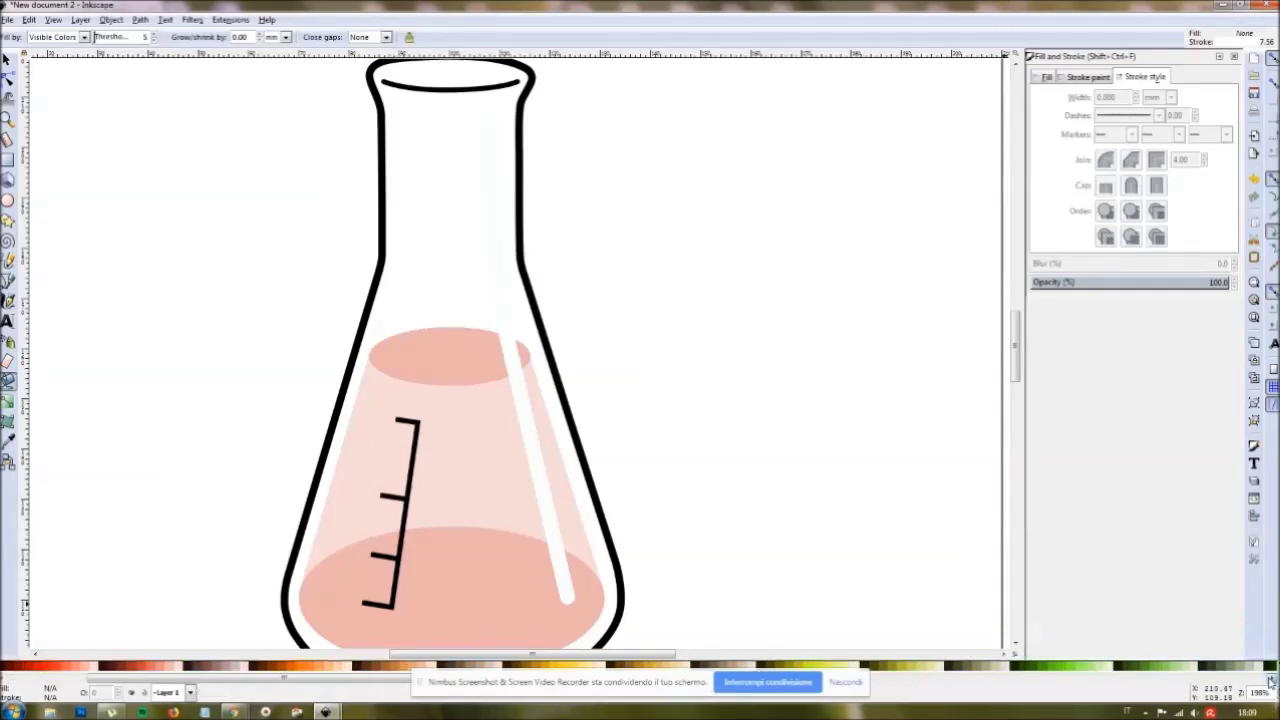
left_click(1271, 679)
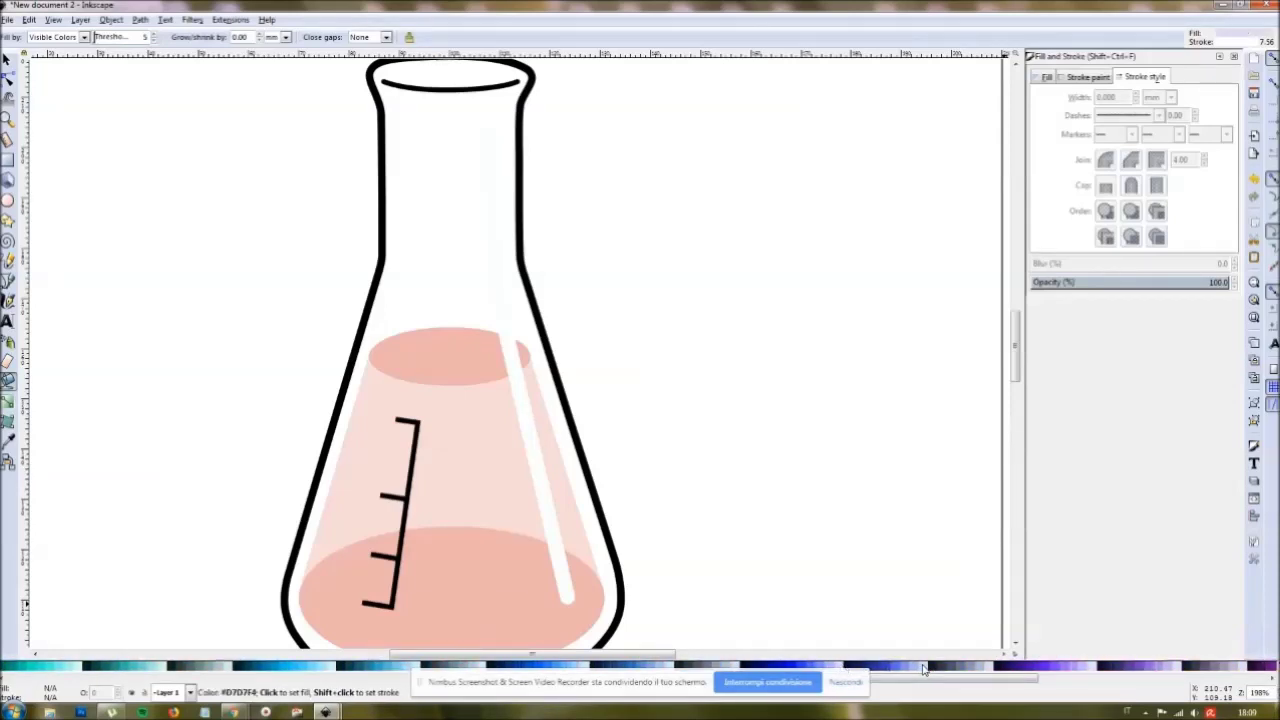
left_click_drag(946, 687, 884, 687)
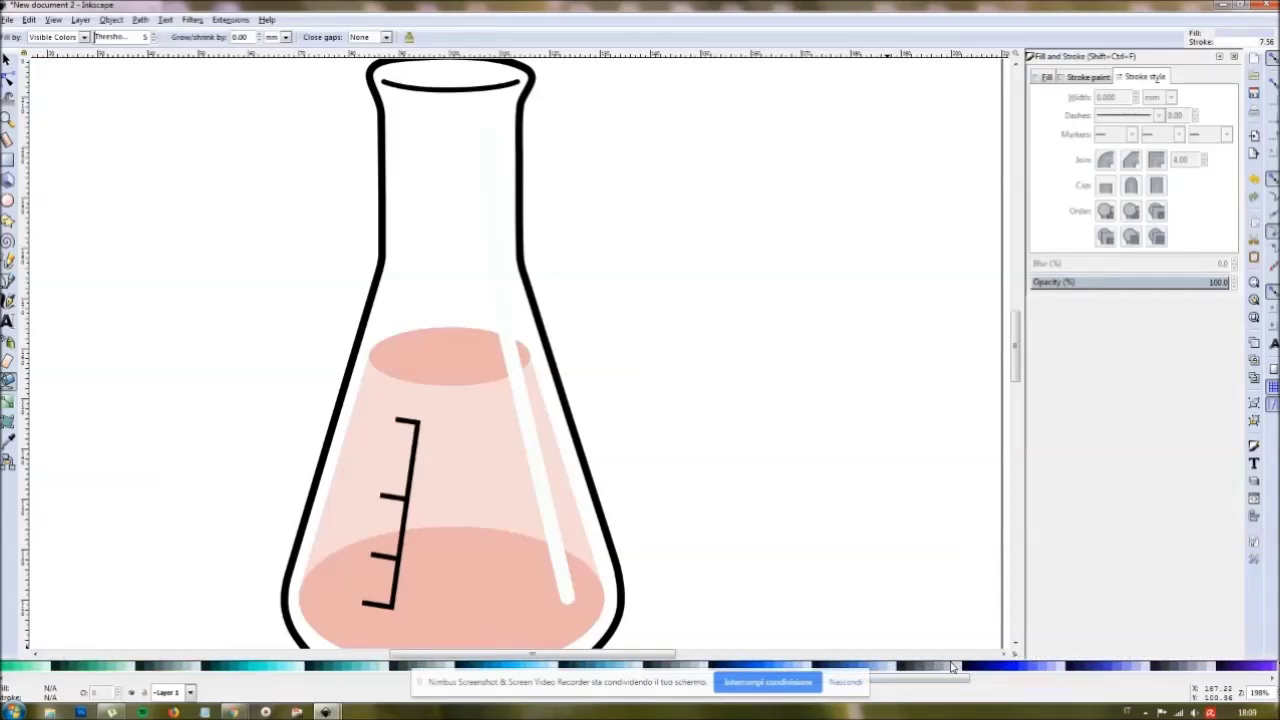
left_click(382, 302)
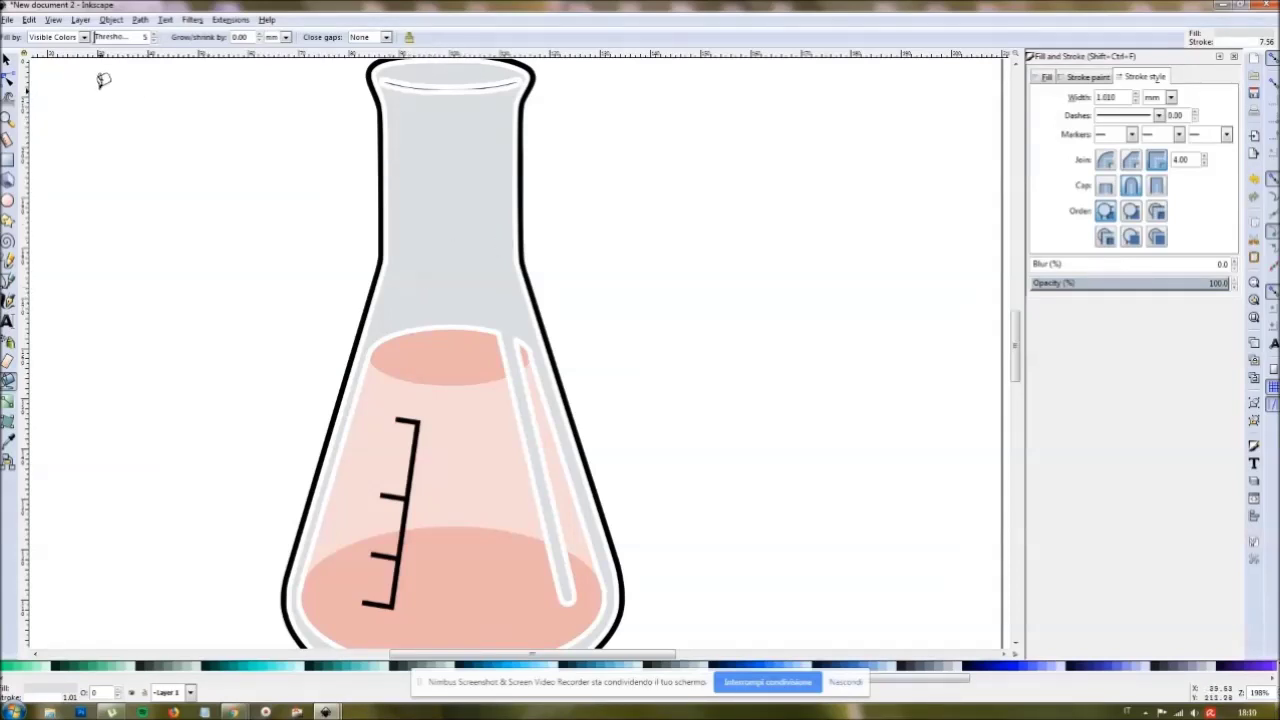
Step: Lower the grey glass fill five steps in the stacking order, behind the two white reflection lines
left_click(7, 60)
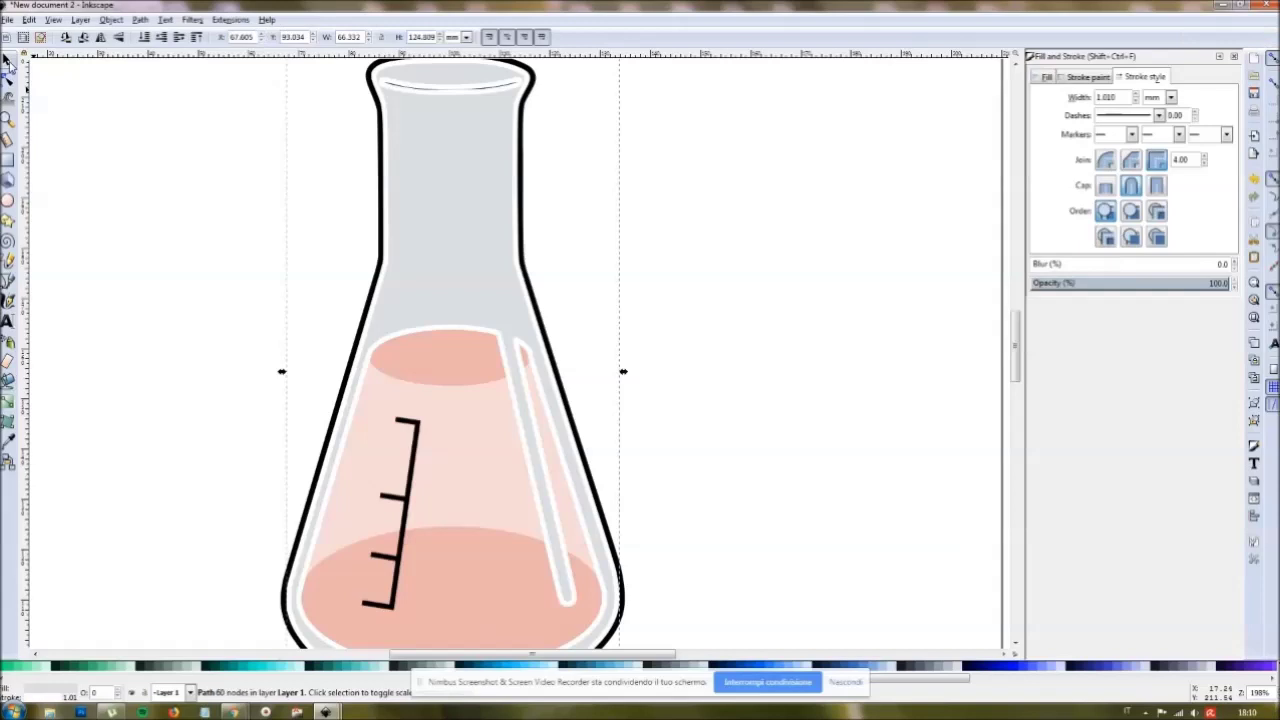
left_click(161, 37)
left_click(161, 37)
left_click(161, 37)
left_click(161, 37)
left_click(161, 37)
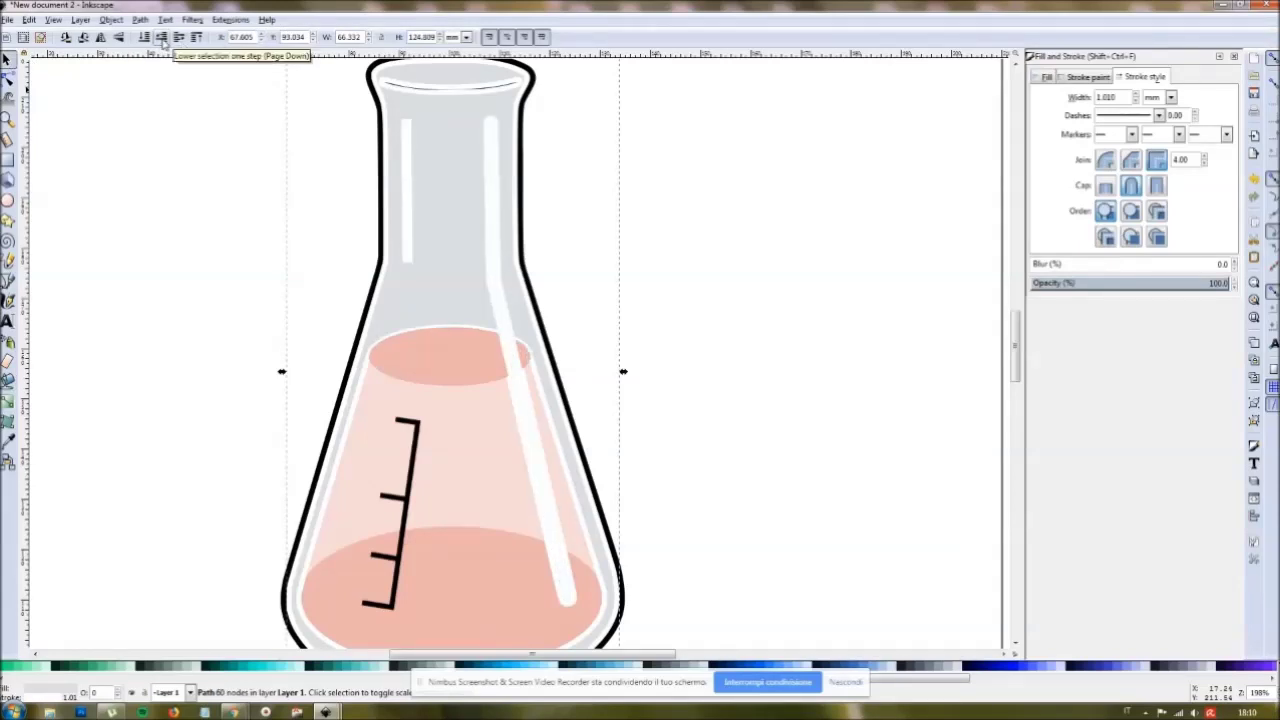
Step: Remove the white stroke from the grey glass fill
left_click(1080, 78)
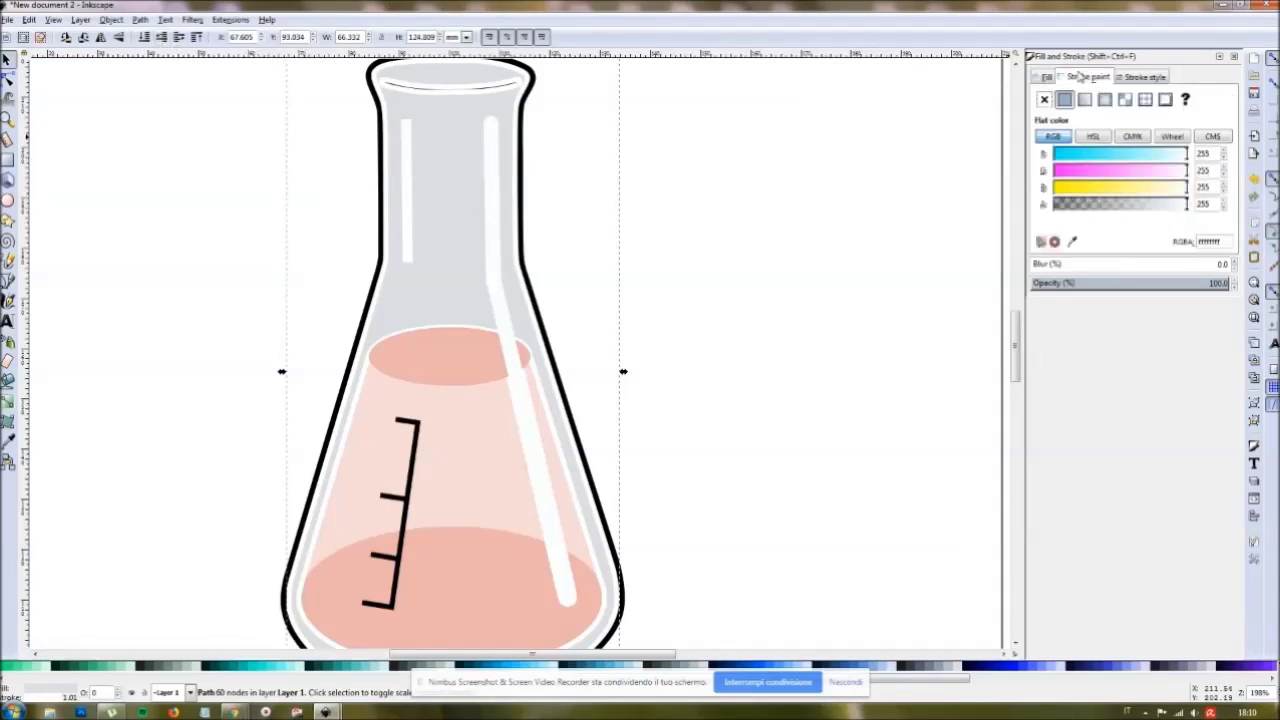
left_click(1044, 99)
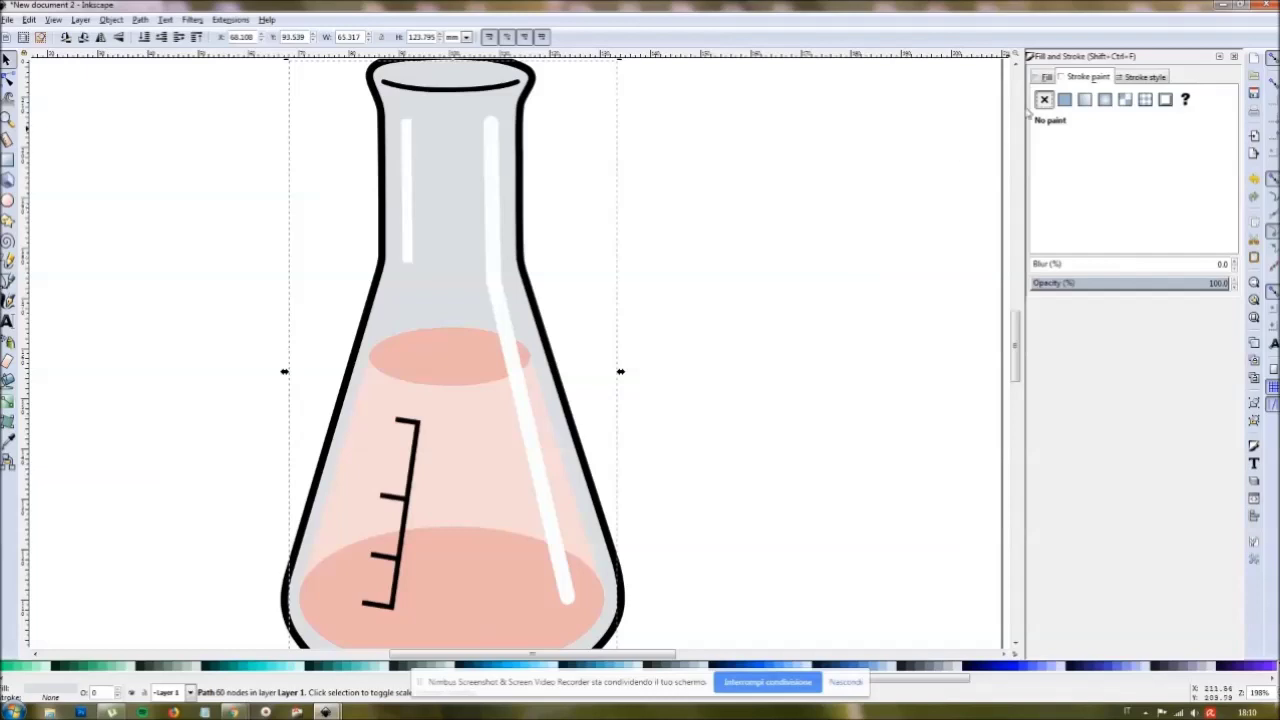
left_click(1046, 77)
left_click(1070, 78)
left_click(1064, 100)
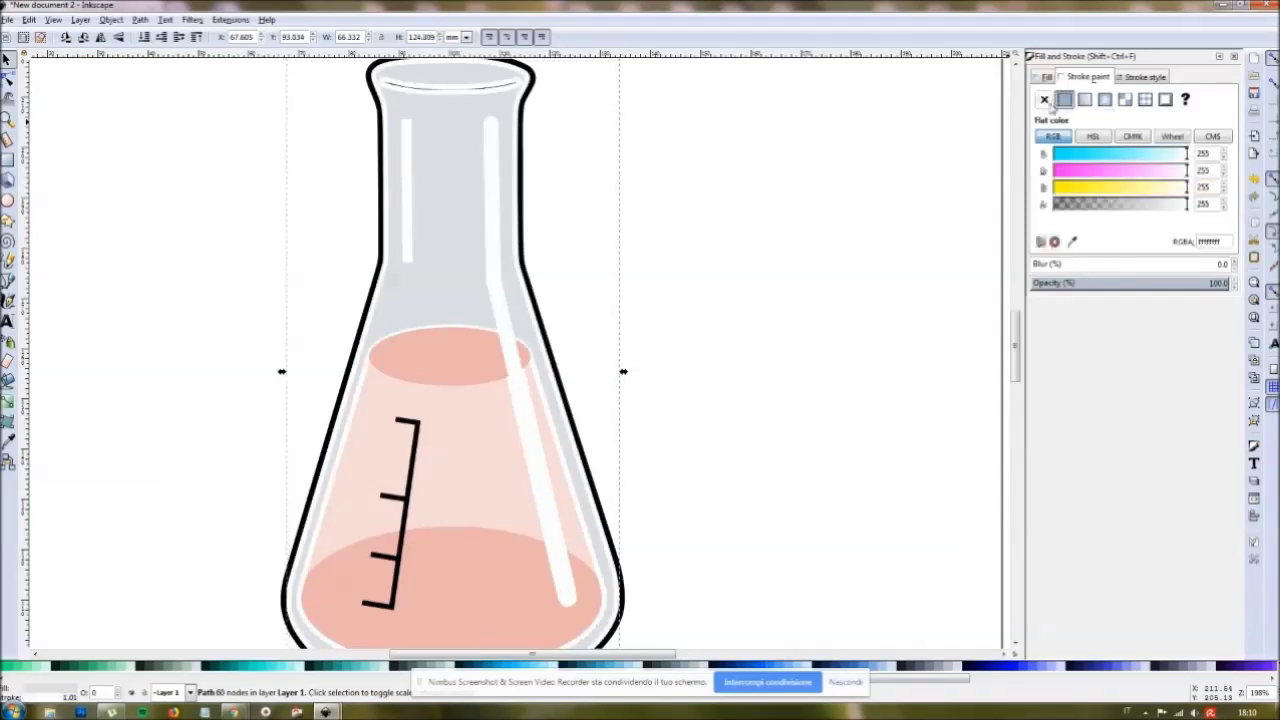
left_click(1044, 100)
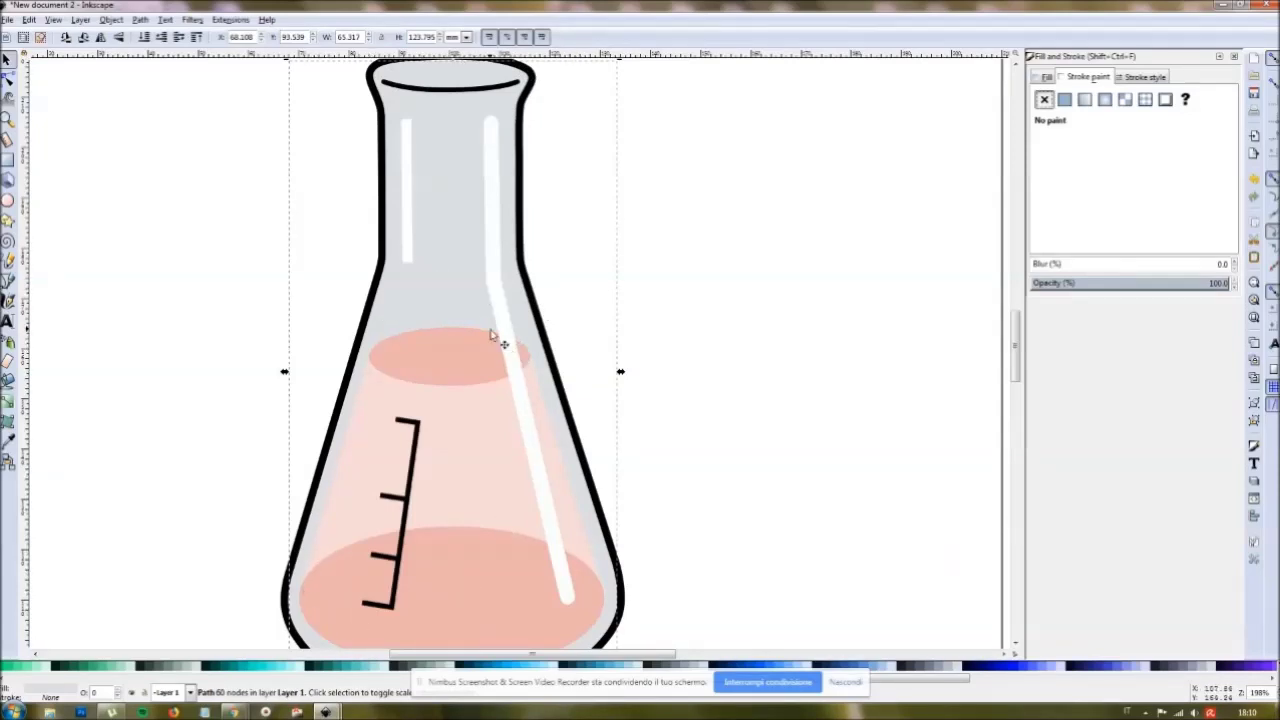
Step: Zoom out to view the whole flask and compare it with an enlarged view of the one in drawing.eps
scroll(458, 172, "down", 4)
scroll(457, 177, "up", 2)
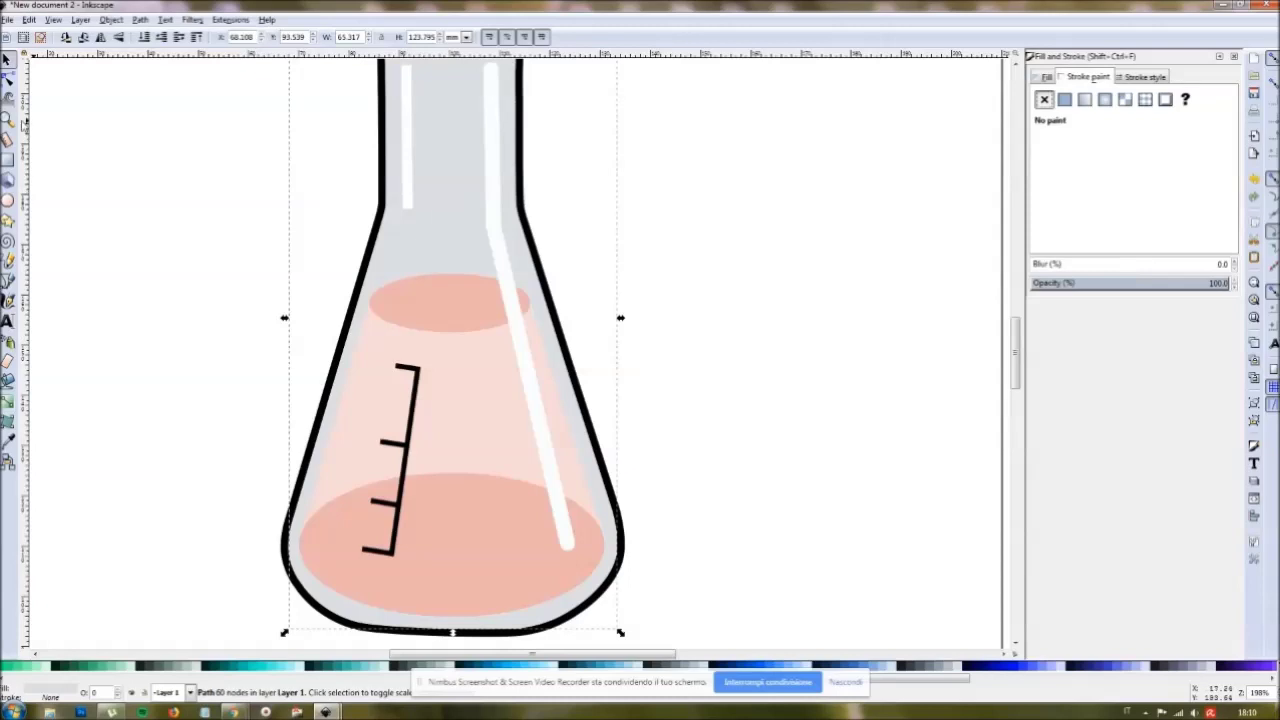
left_click(9, 121)
left_click(517, 273, "shift")
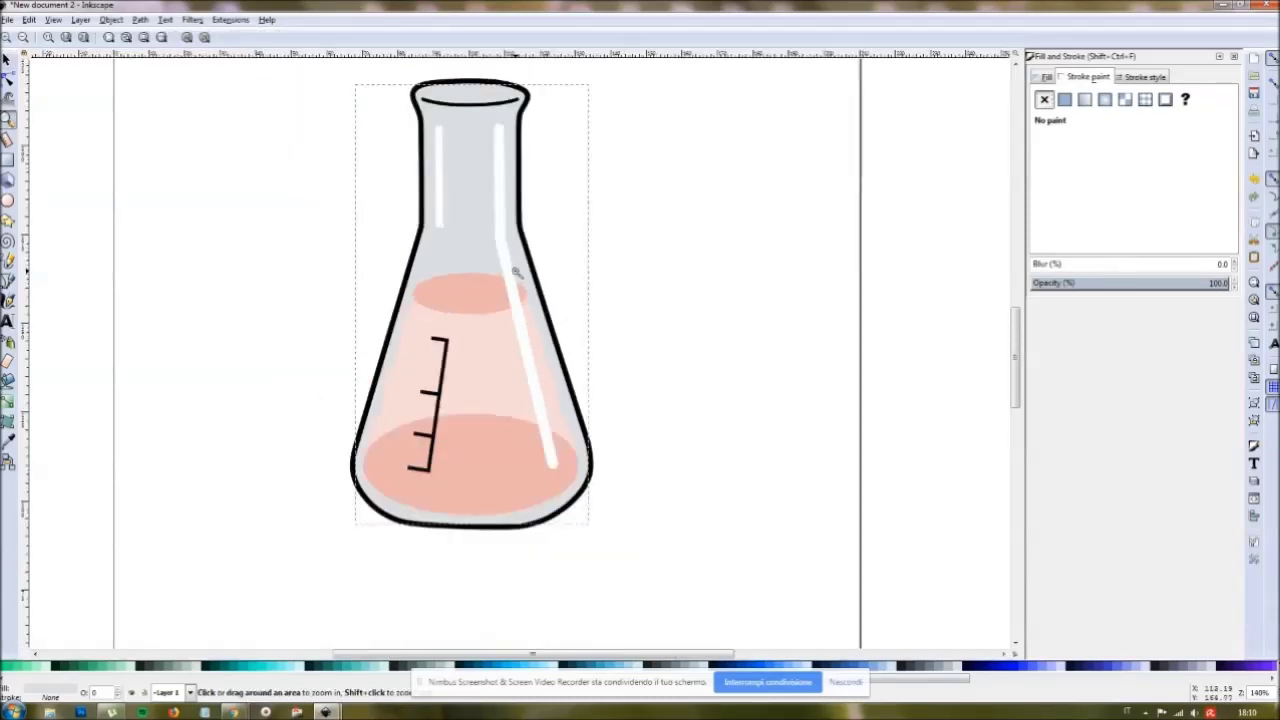
left_click(517, 273, "shift")
left_click(8, 62)
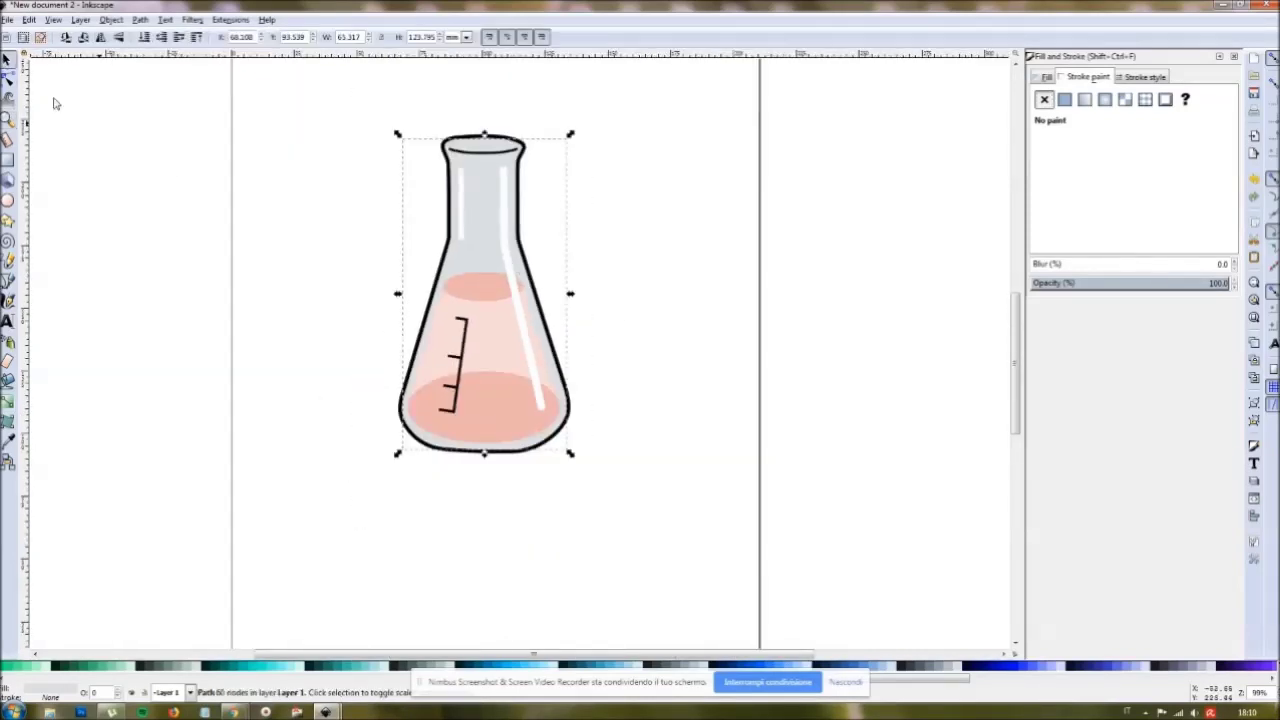
left_click(184, 190)
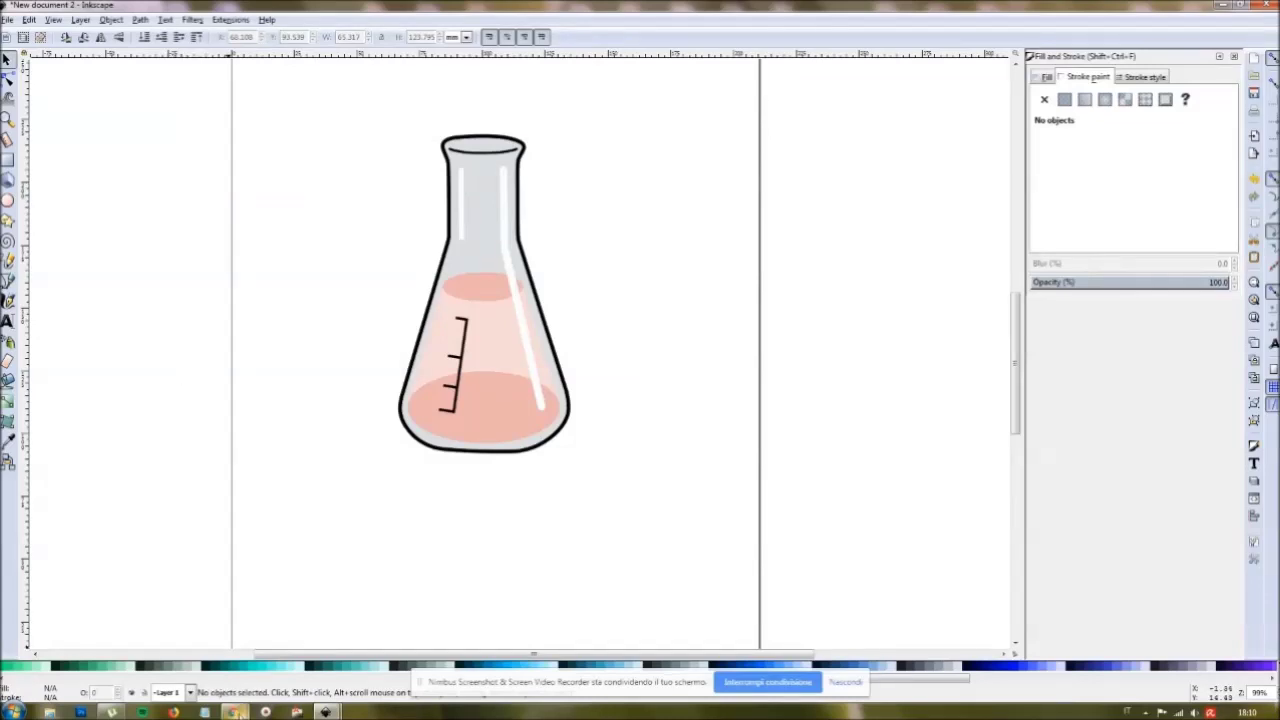
mouse_move(325, 712)
left_click(277, 609)
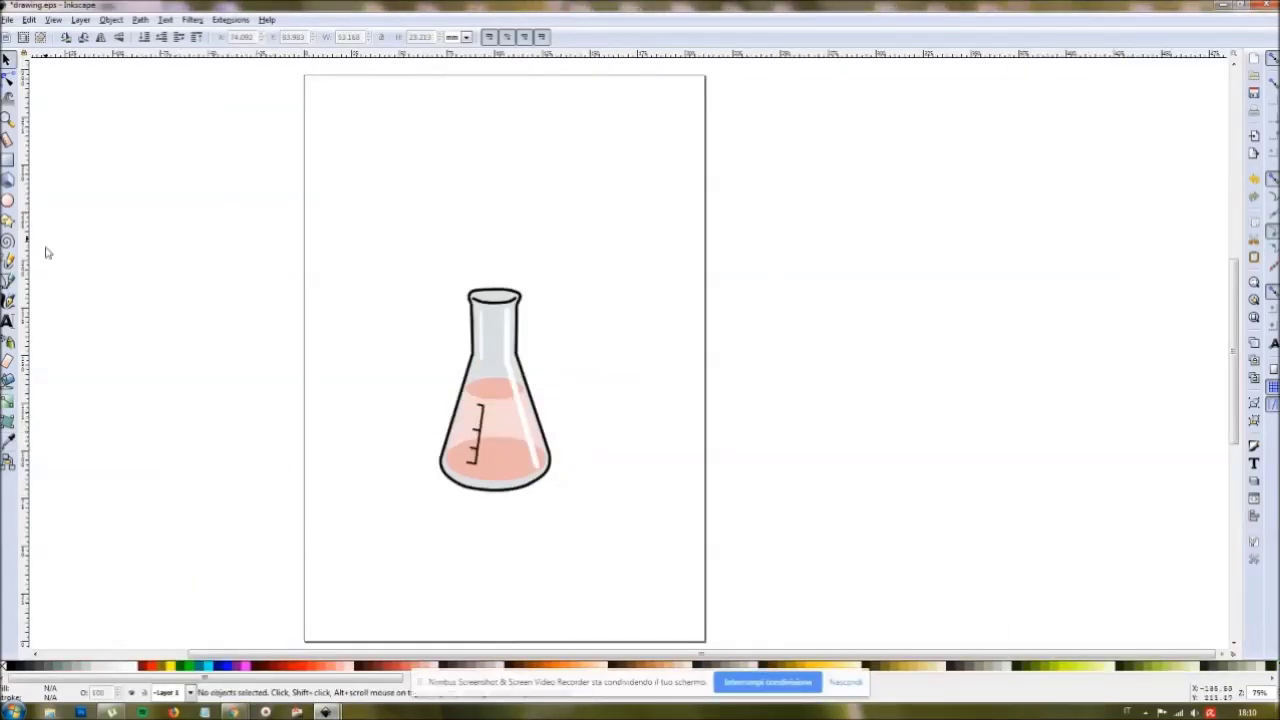
left_click(8, 119)
left_click(506, 439)
left_click(506, 439)
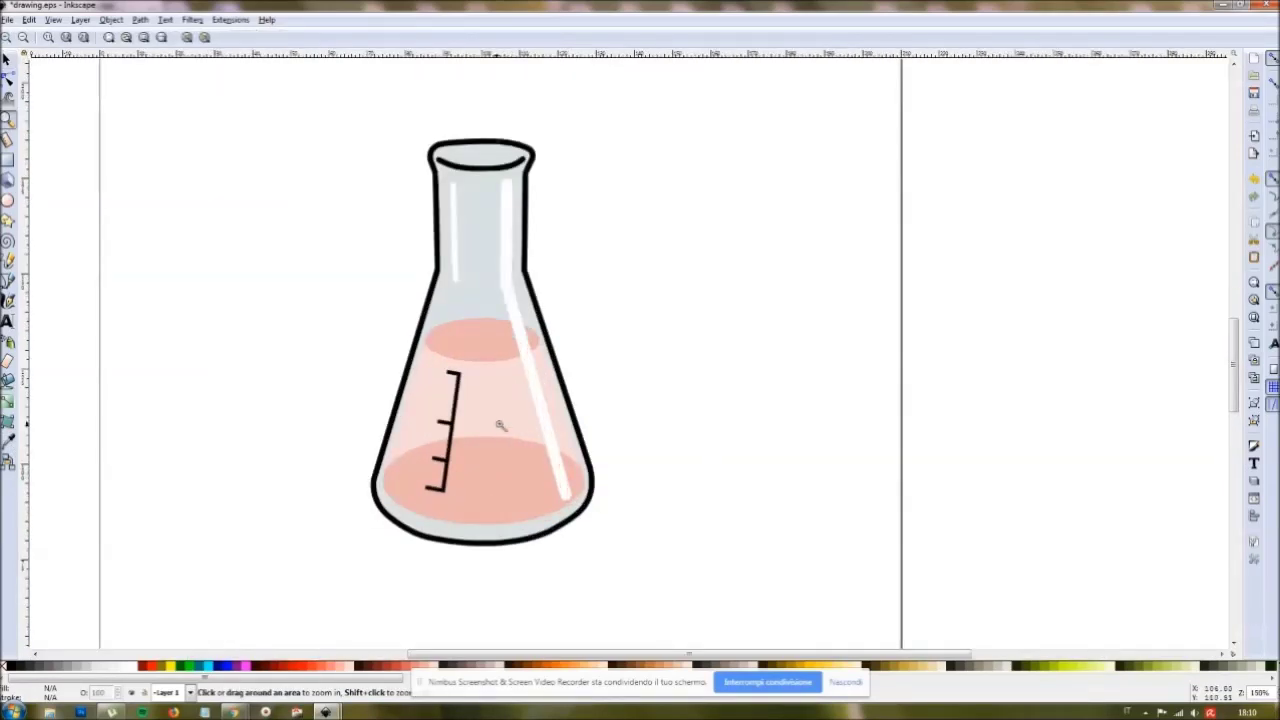
mouse_move(328, 711)
Step: Back in New document 2, recolour the flask's grey glass fill with the light grey palette colour dbe2e3ff
left_click(395, 610)
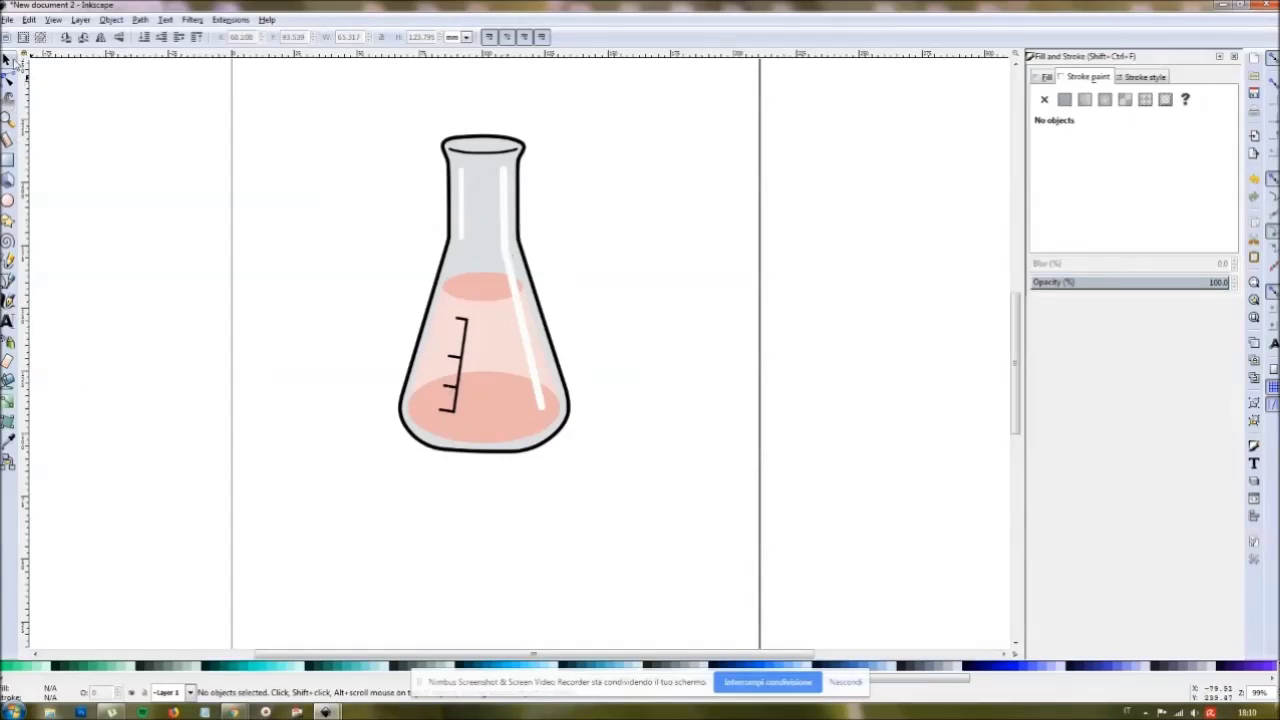
left_click(483, 224)
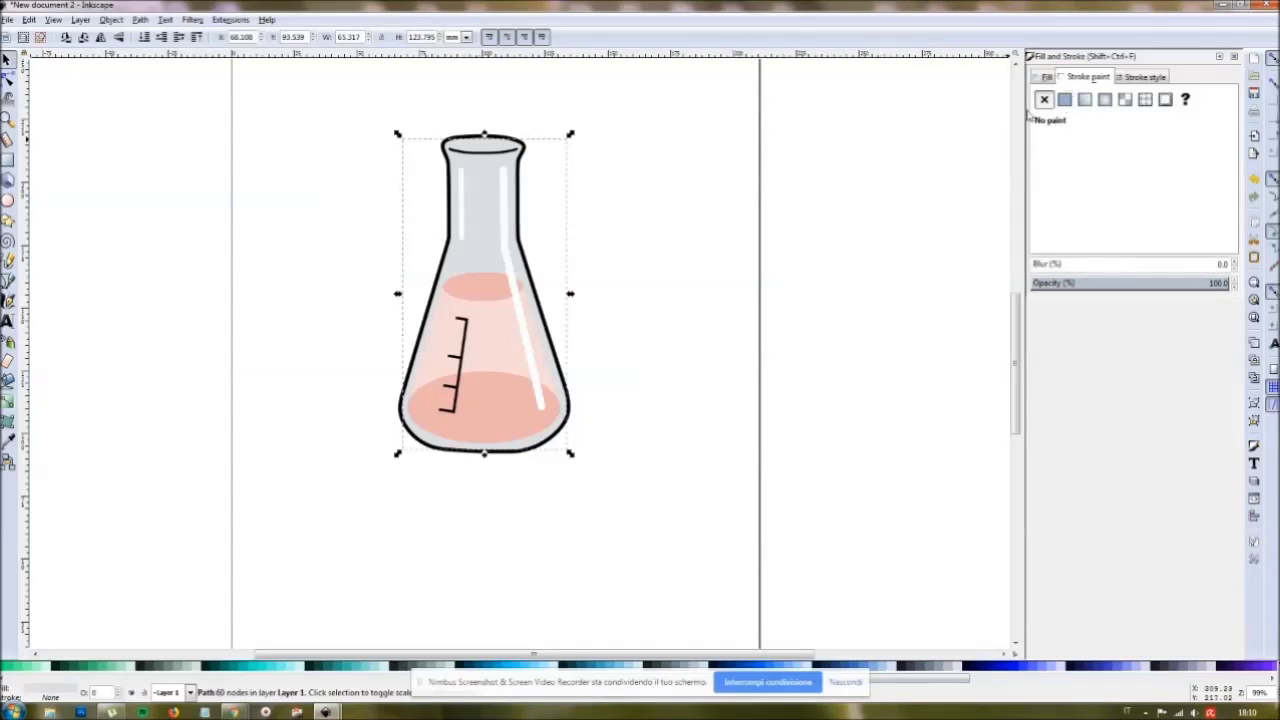
left_click(486, 168)
left_click(761, 221)
left_click(488, 182)
left_click(1046, 79)
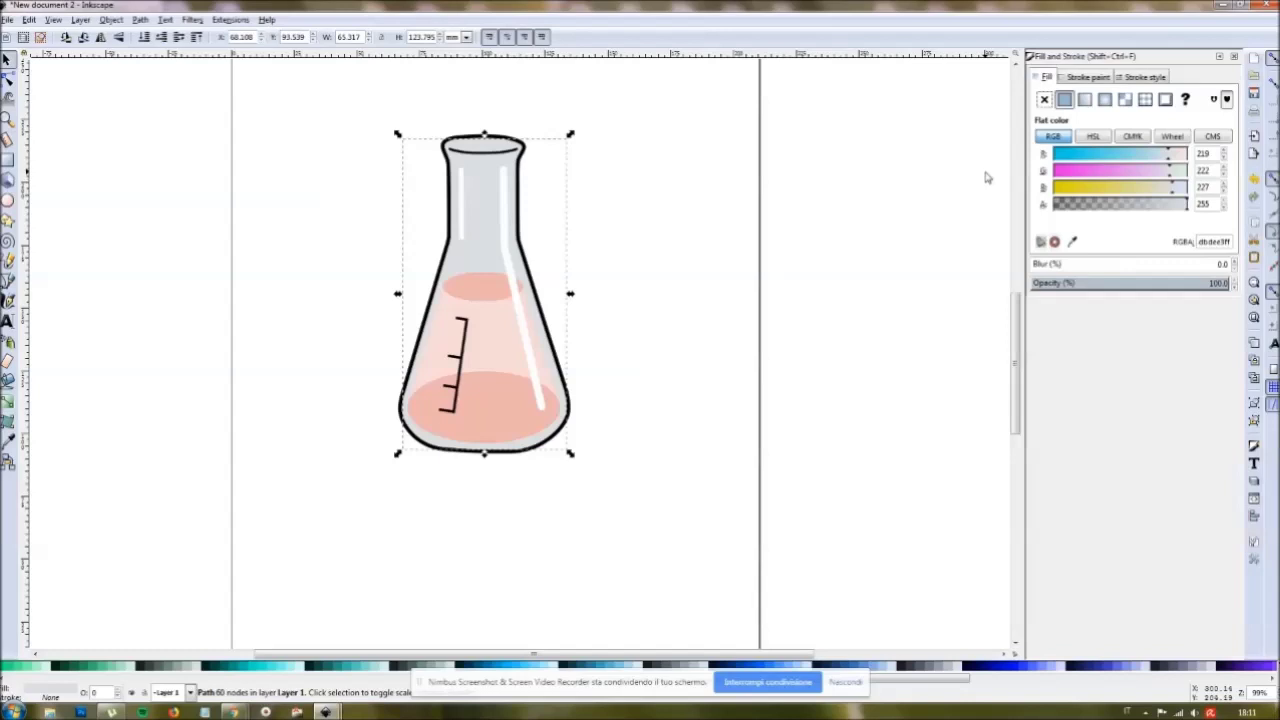
left_click(1072, 241)
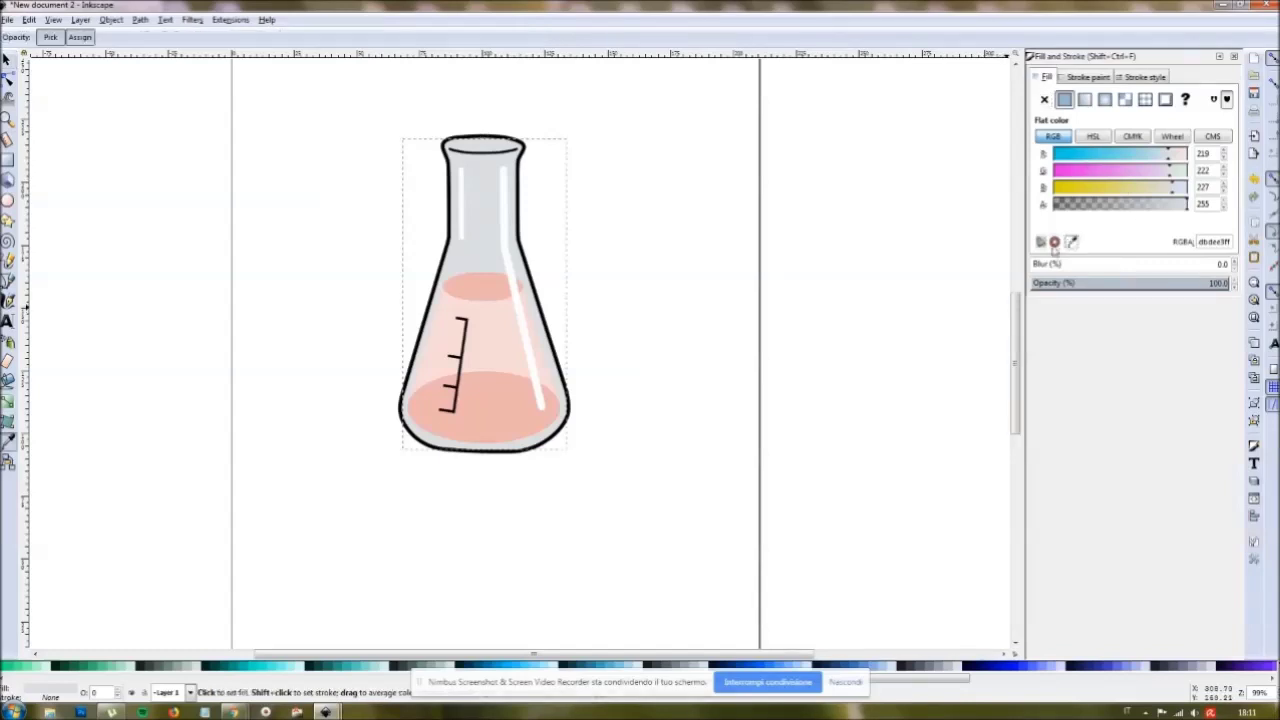
left_click(641, 668)
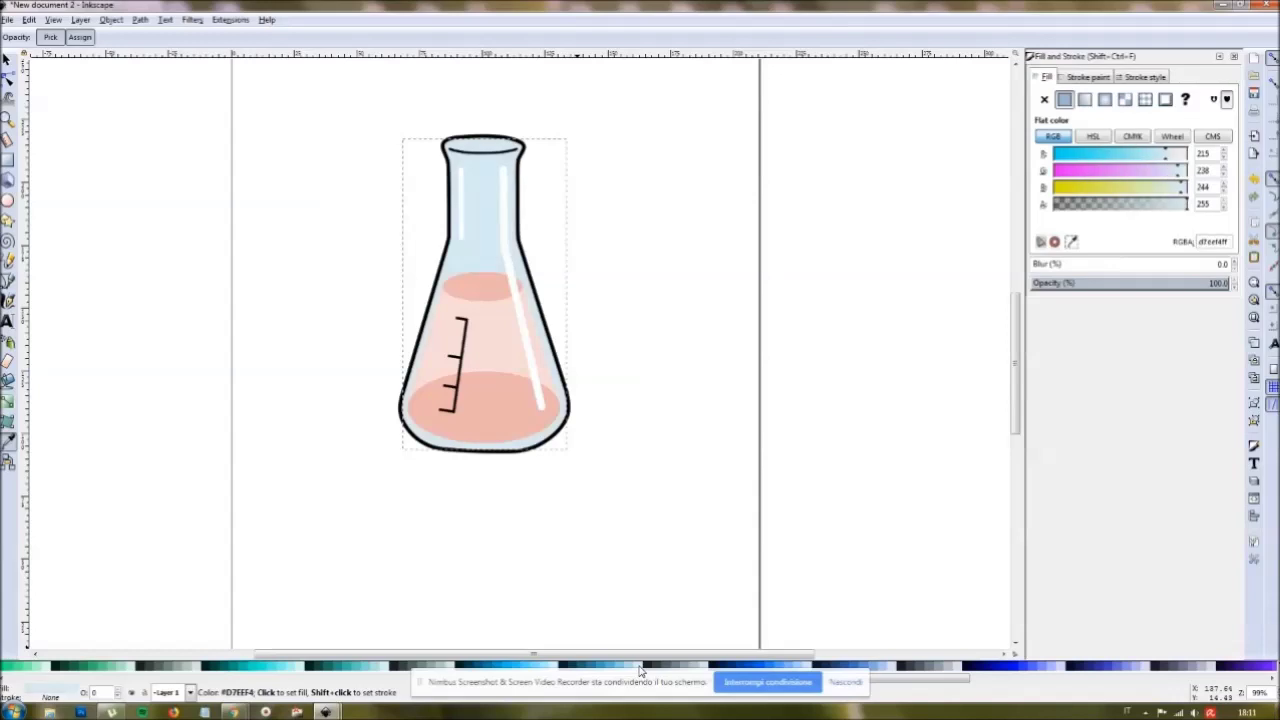
left_click(707, 667)
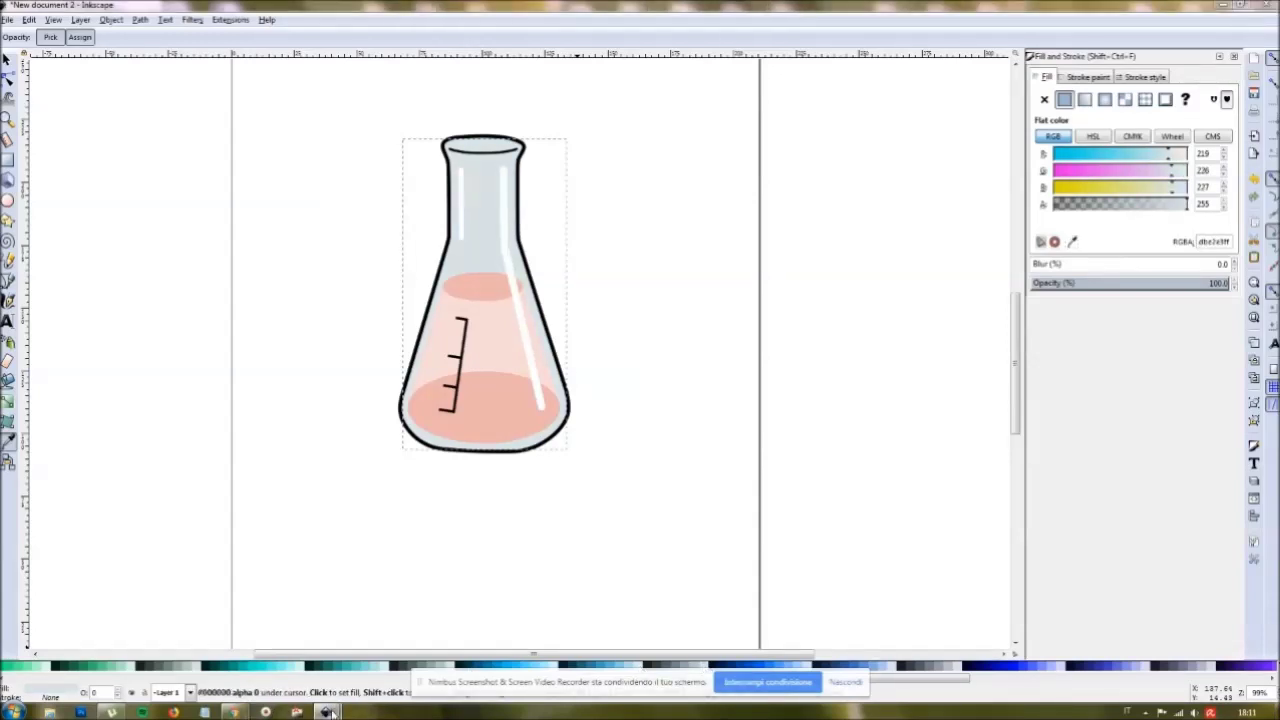
Step: Compare the recoloured glass fill with the flask in drawing.eps, return to New document 2 and deselect the fill
mouse_move(232, 711)
left_click(275, 603)
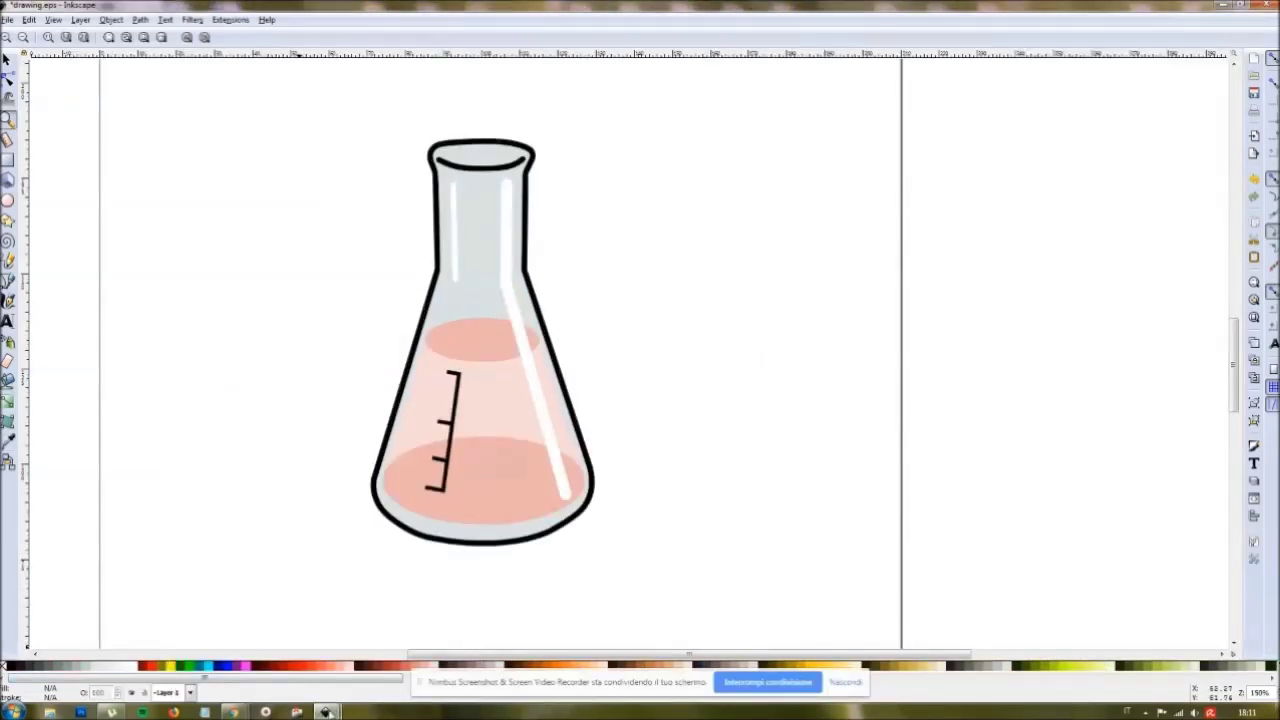
mouse_move(325, 711)
left_click(393, 608)
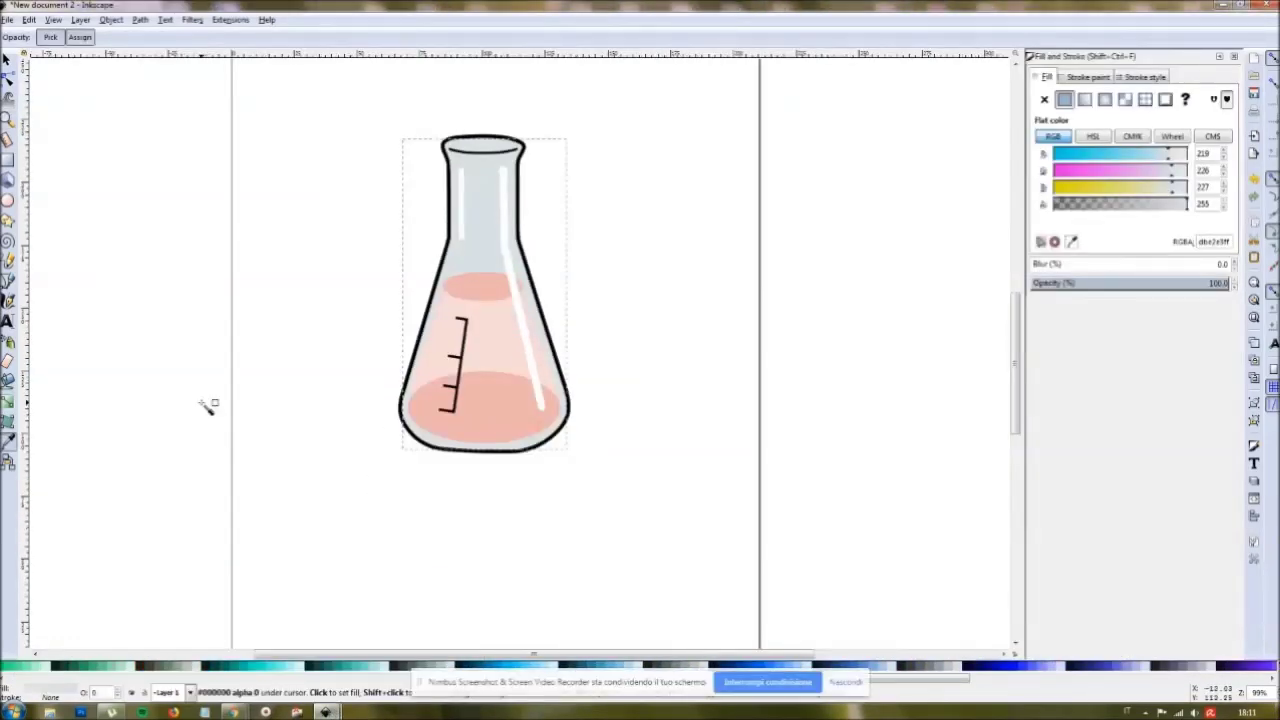
left_click(5, 58)
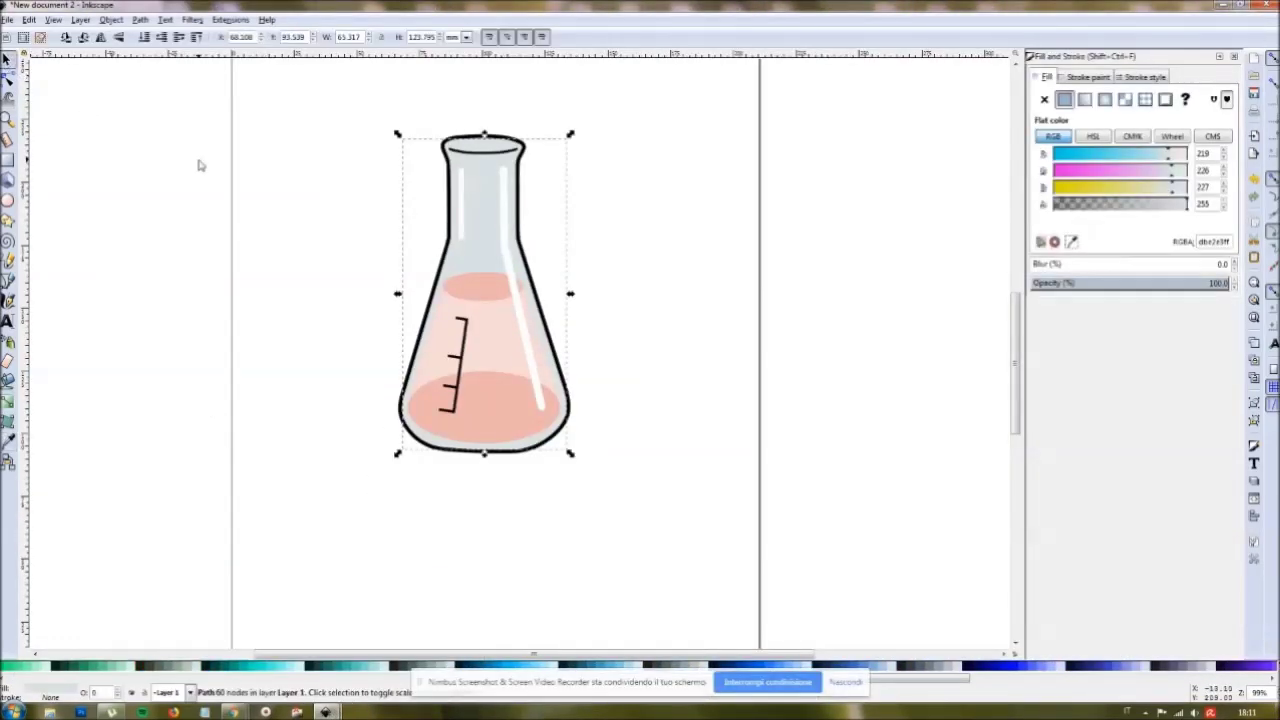
left_click(320, 202)
scroll(320, 202, "up", 2)
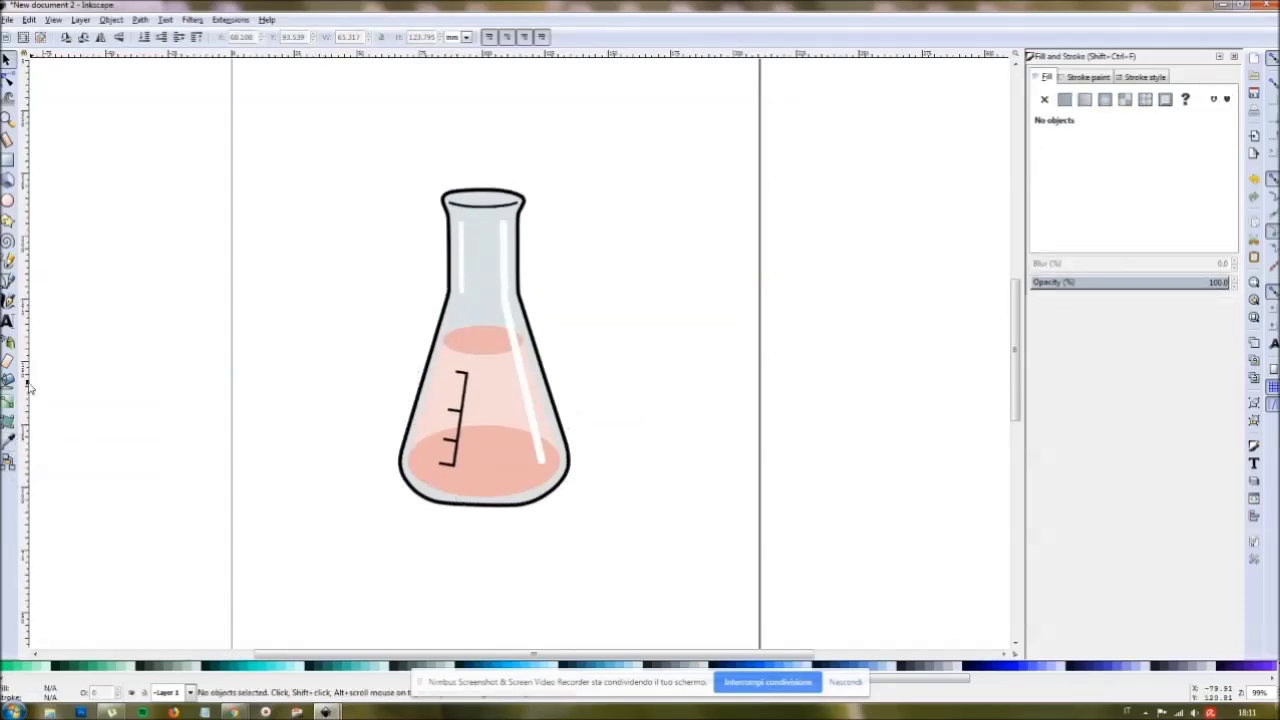
Step: Reshape the bottom segment of the flask's black outline so that the base curves gently downward
left_click(9, 120)
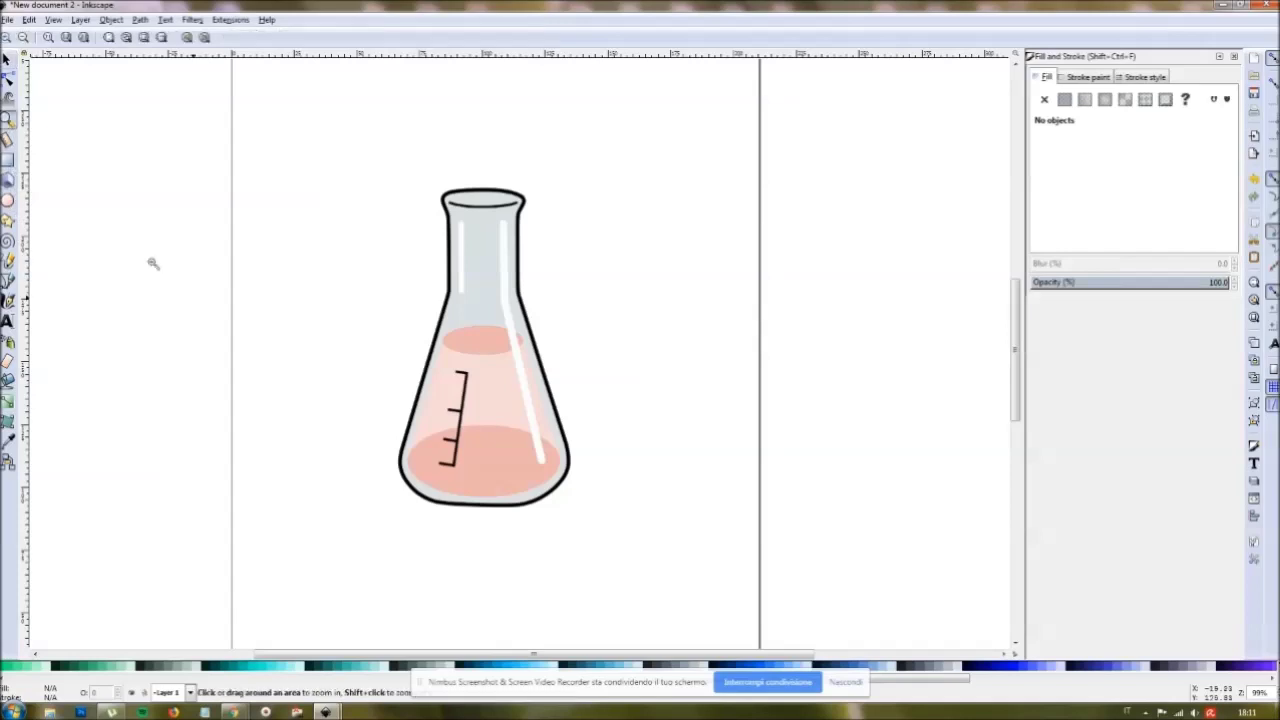
left_click(472, 515)
left_click(514, 510)
left_click(514, 510)
left_click(466, 504)
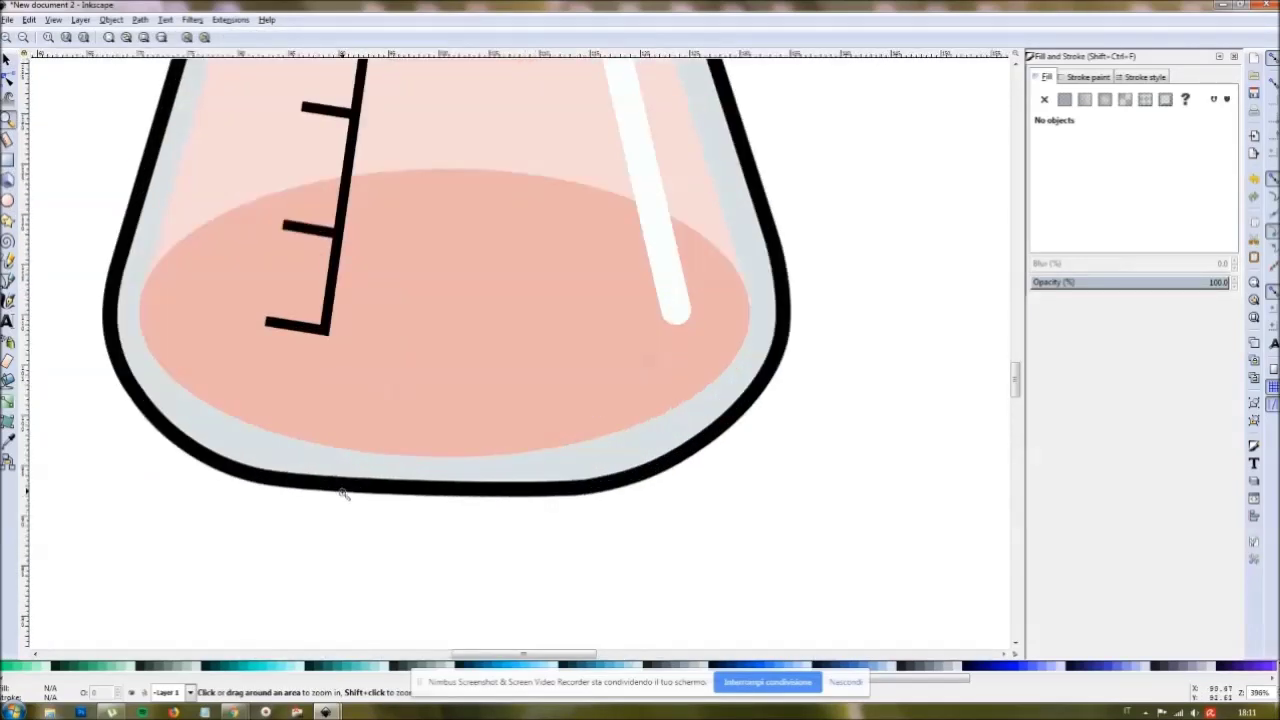
left_click(7, 82)
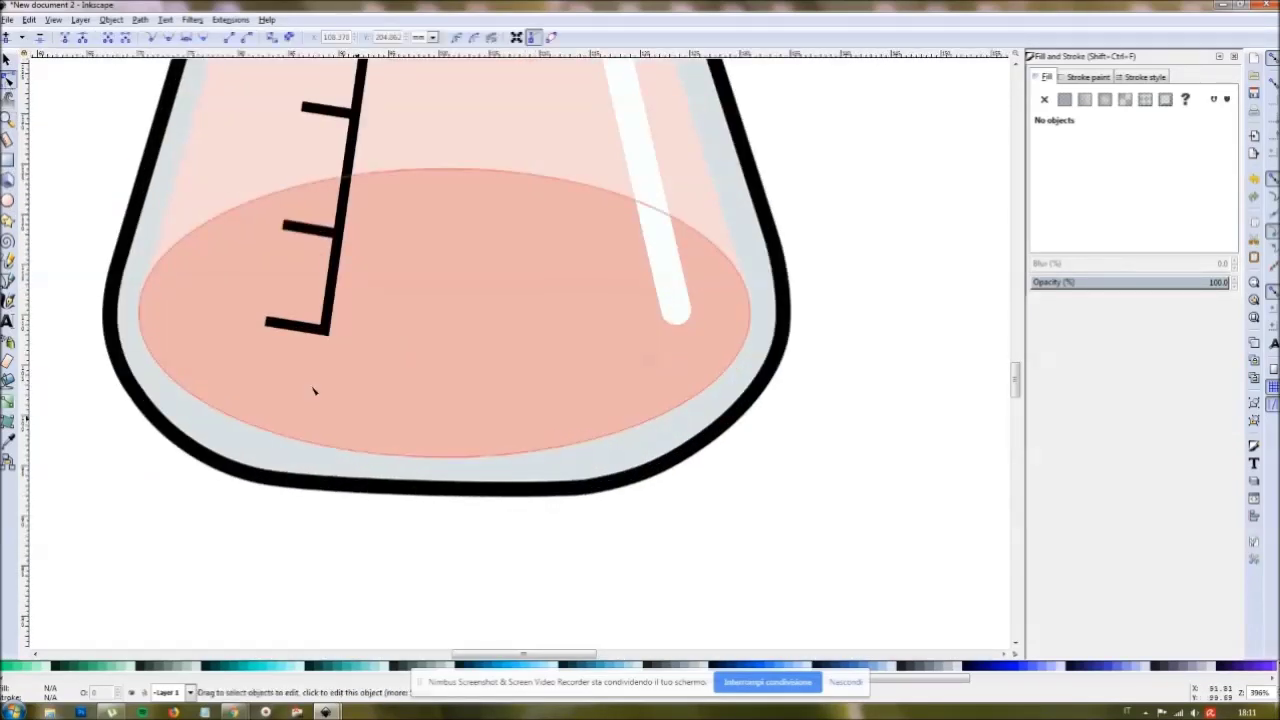
left_click(452, 494)
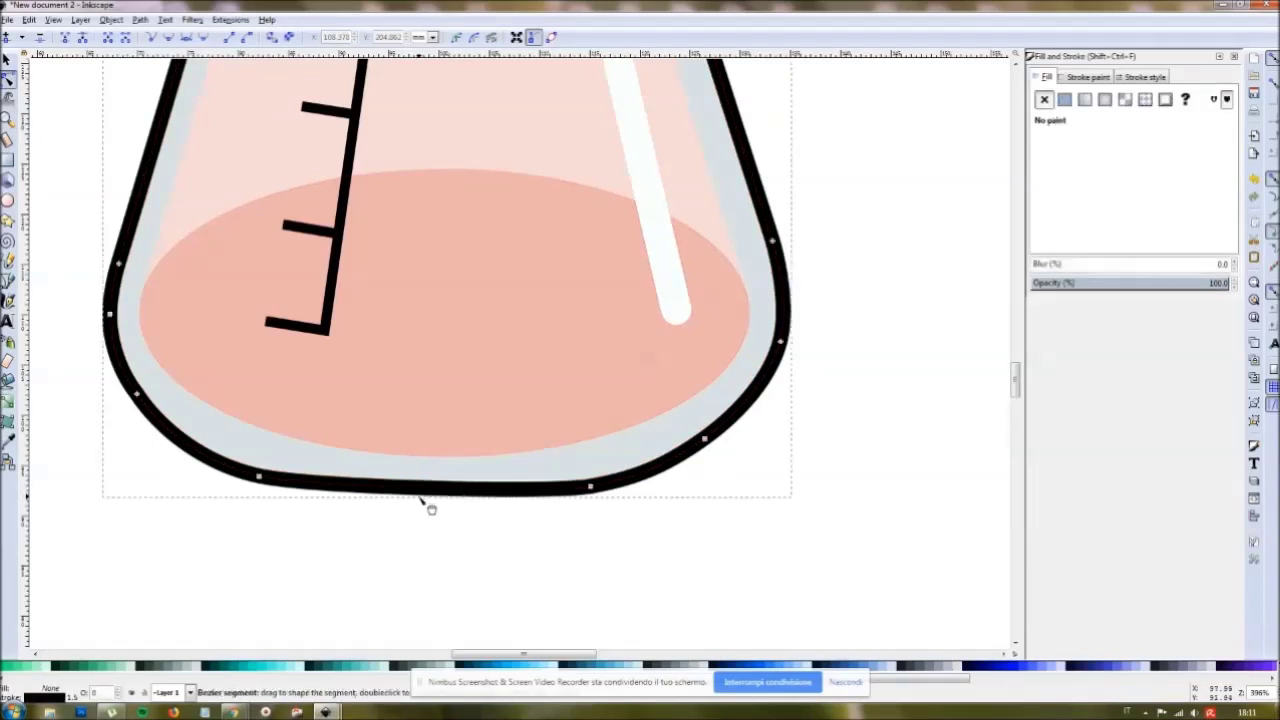
left_click(591, 487)
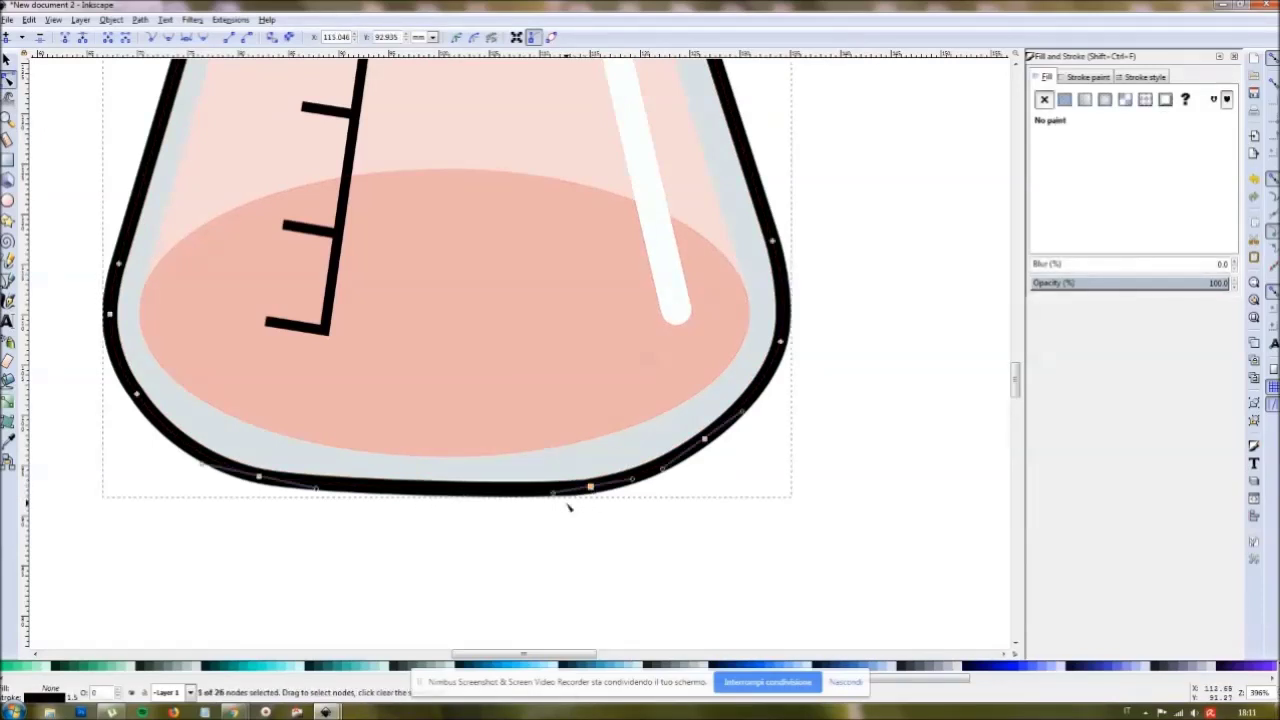
mouse_move(565, 501)
left_mouse_down()
mouse_move(437, 508)
mouse_move(441, 496)
left_mouse_up()
Step: Move the lower-edge nodes of the grey glass fill down to the black outline, closing the white gap at the base
left_click(443, 483)
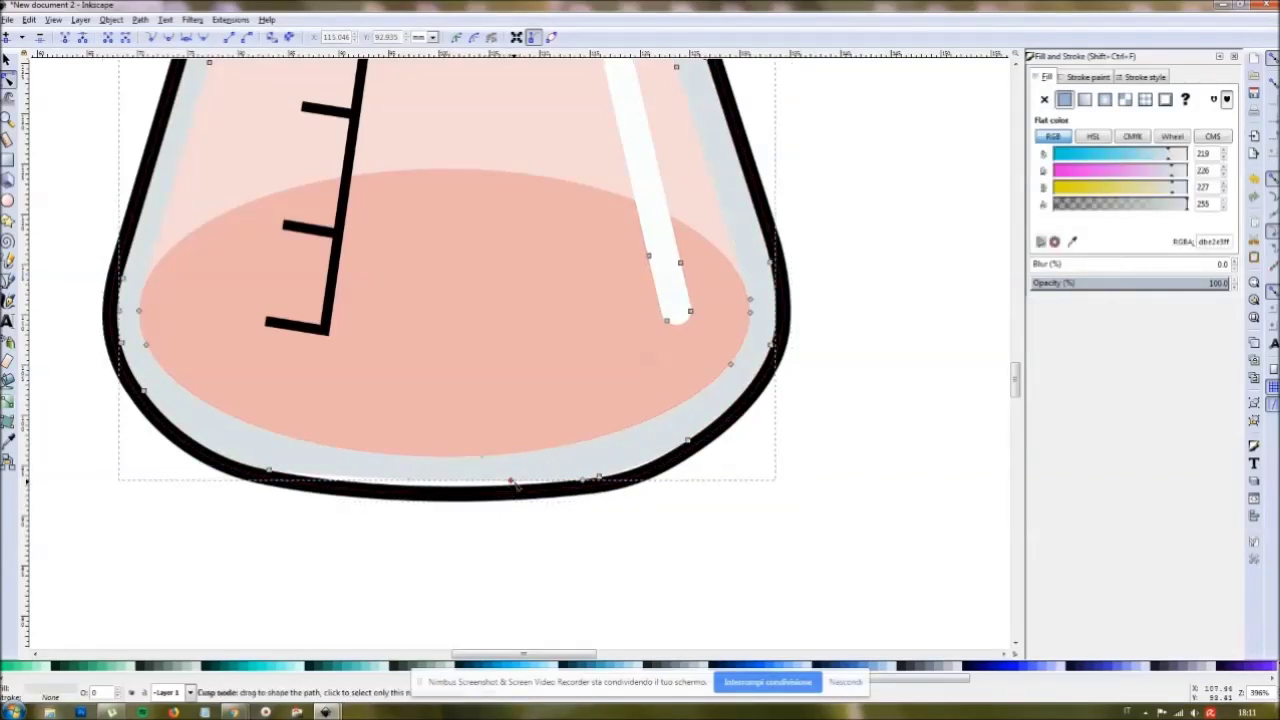
left_click_drag(512, 484, 426, 484)
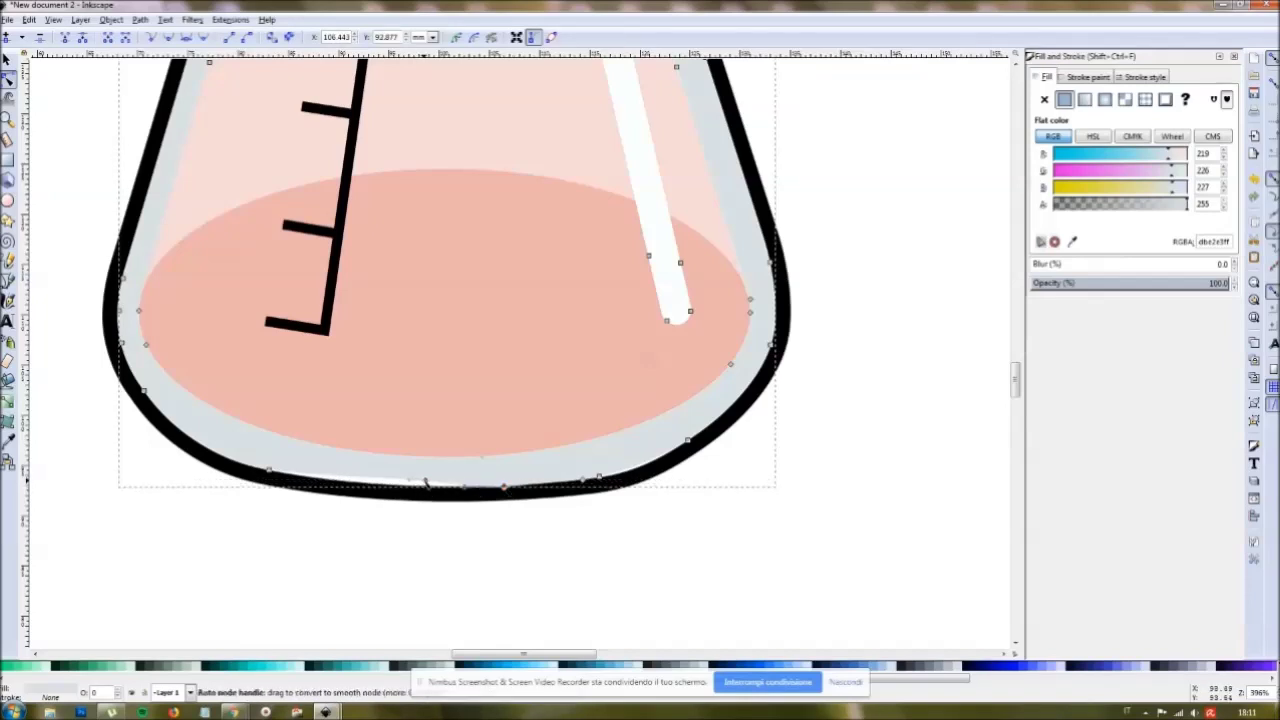
left_click_drag(408, 481, 345, 485)
left_click(409, 486)
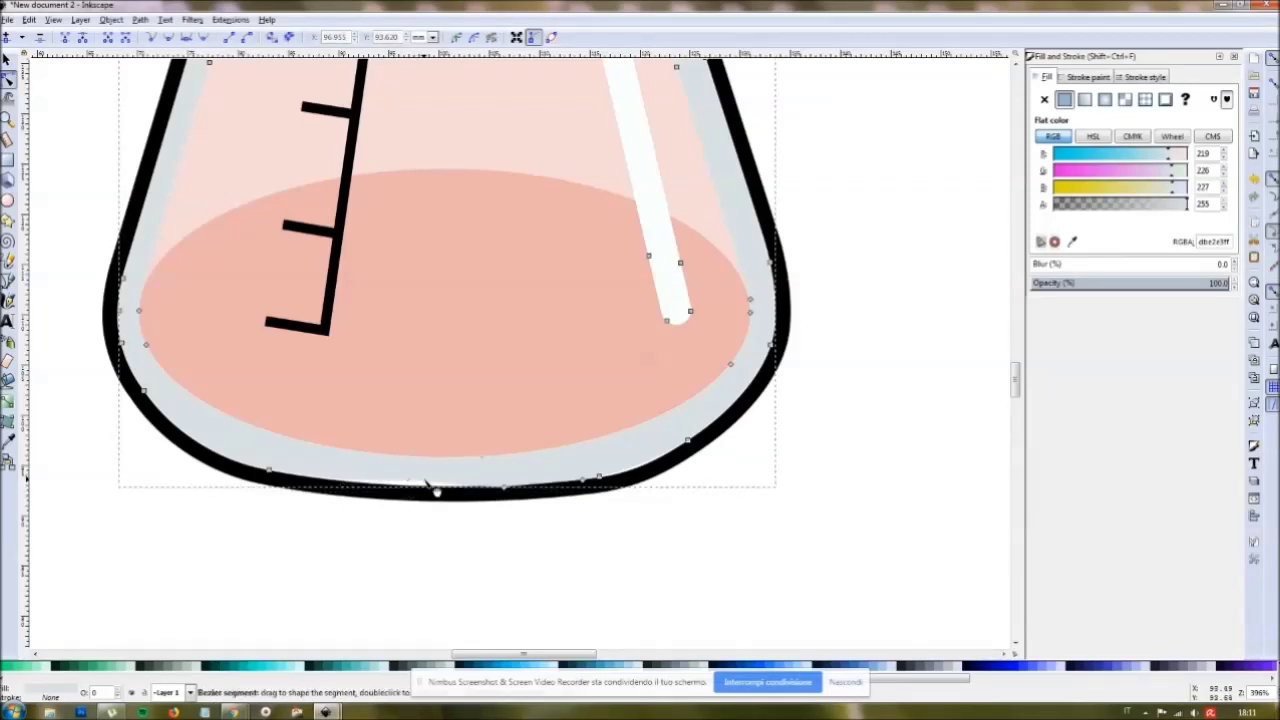
left_click(409, 482)
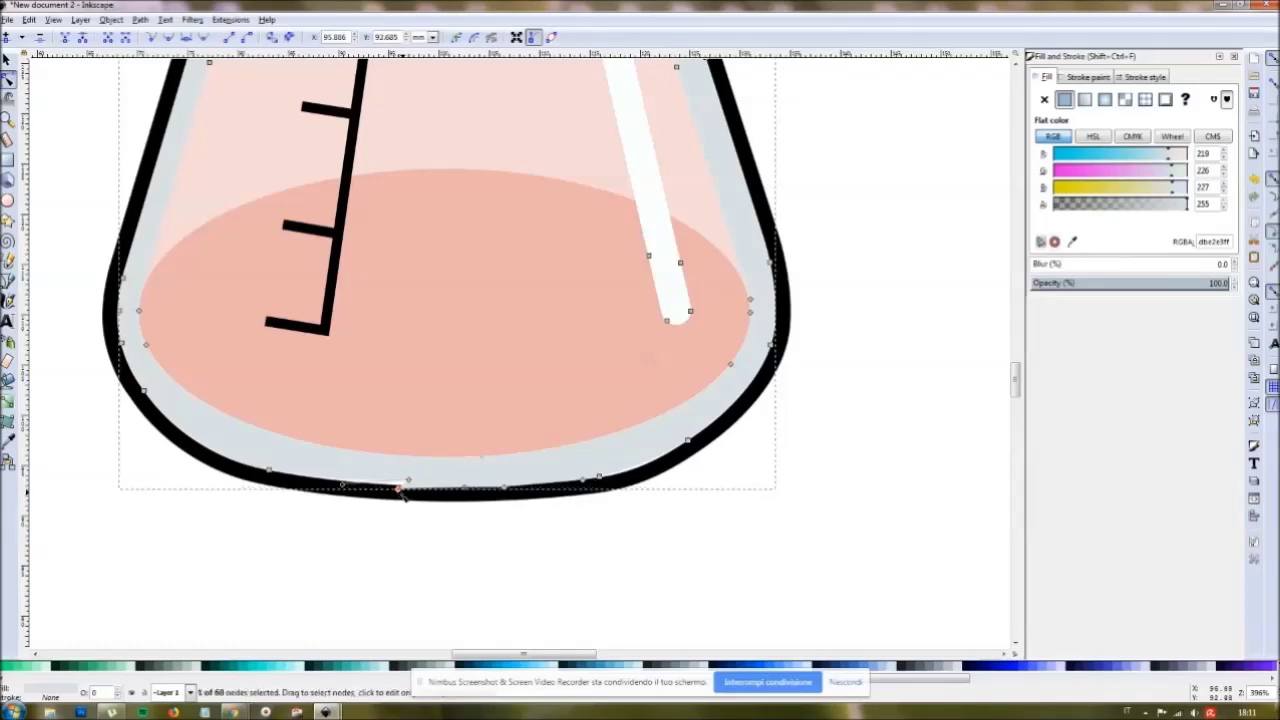
left_click_drag(409, 482, 382, 489)
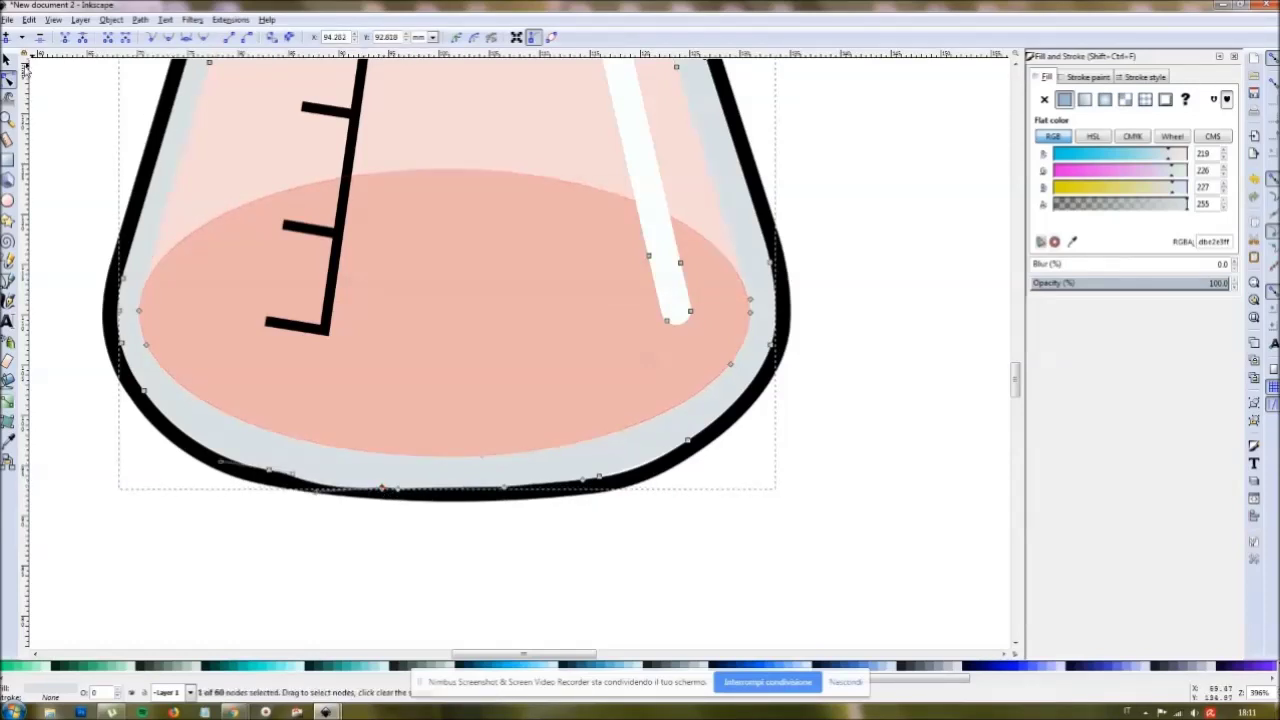
Step: Lower the grey glass fill in the stacking order, behind the flask's black outline
left_click(8, 63)
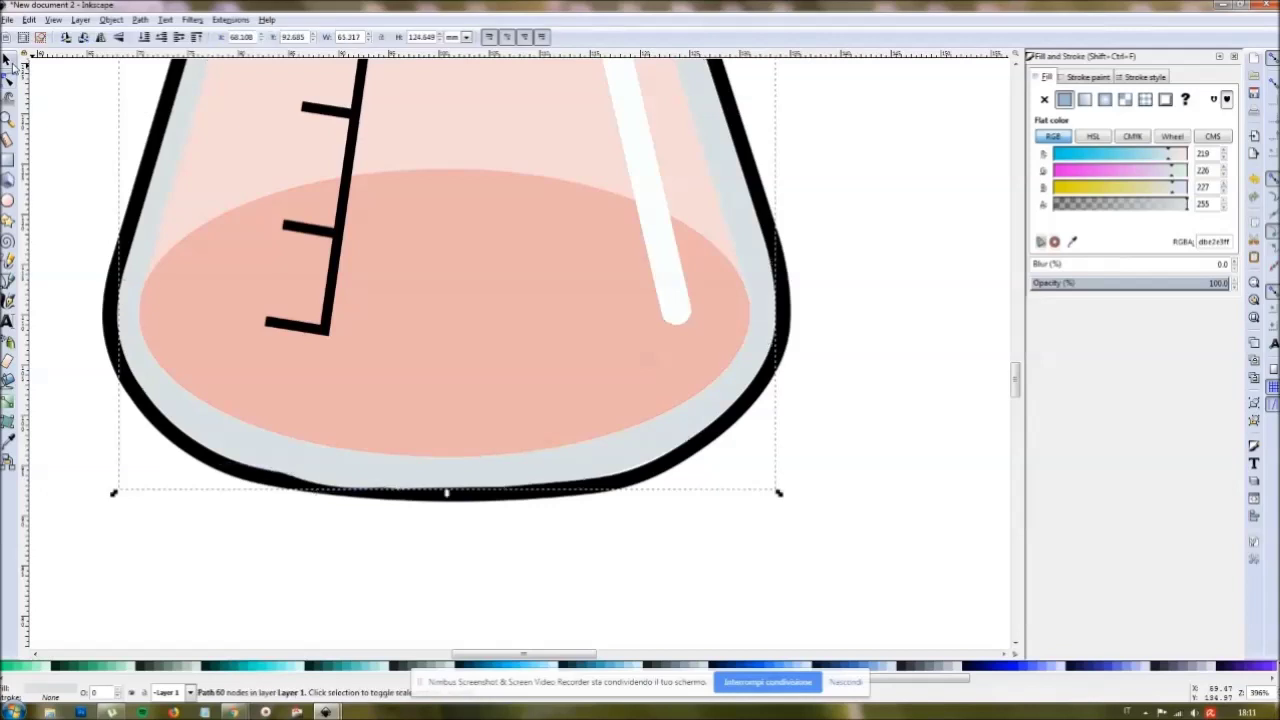
left_click(162, 38)
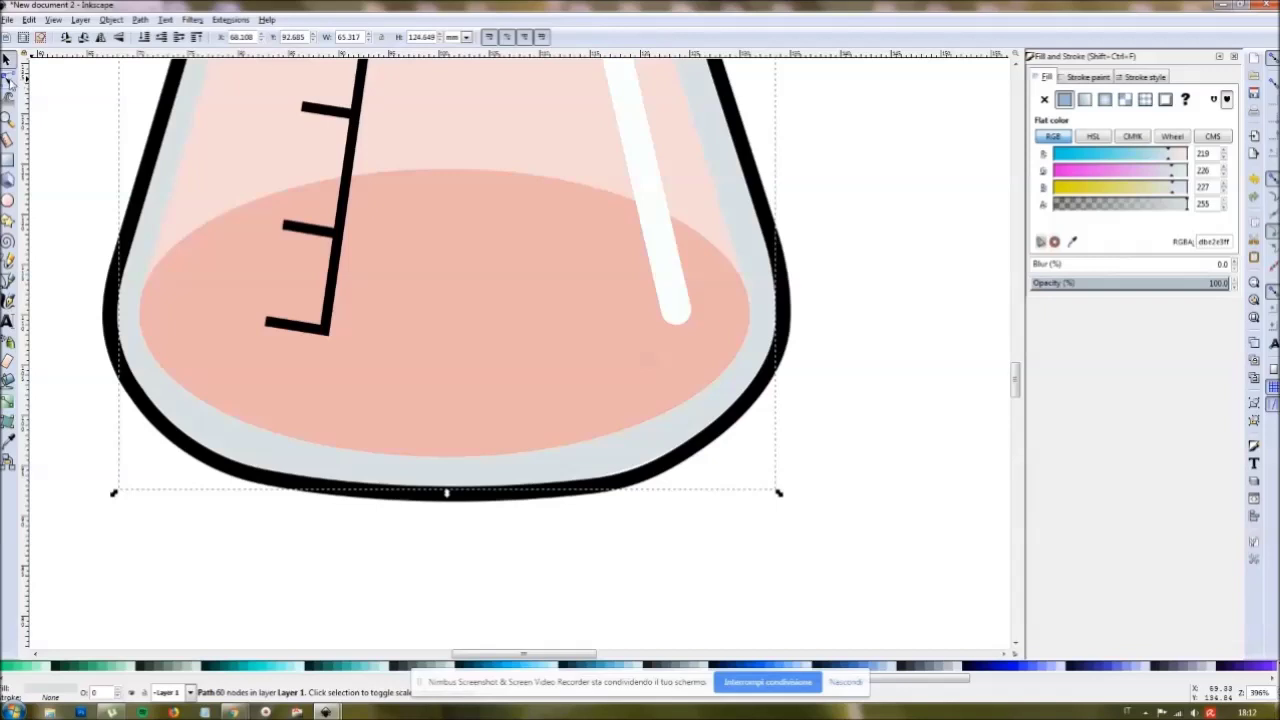
left_click(88, 100)
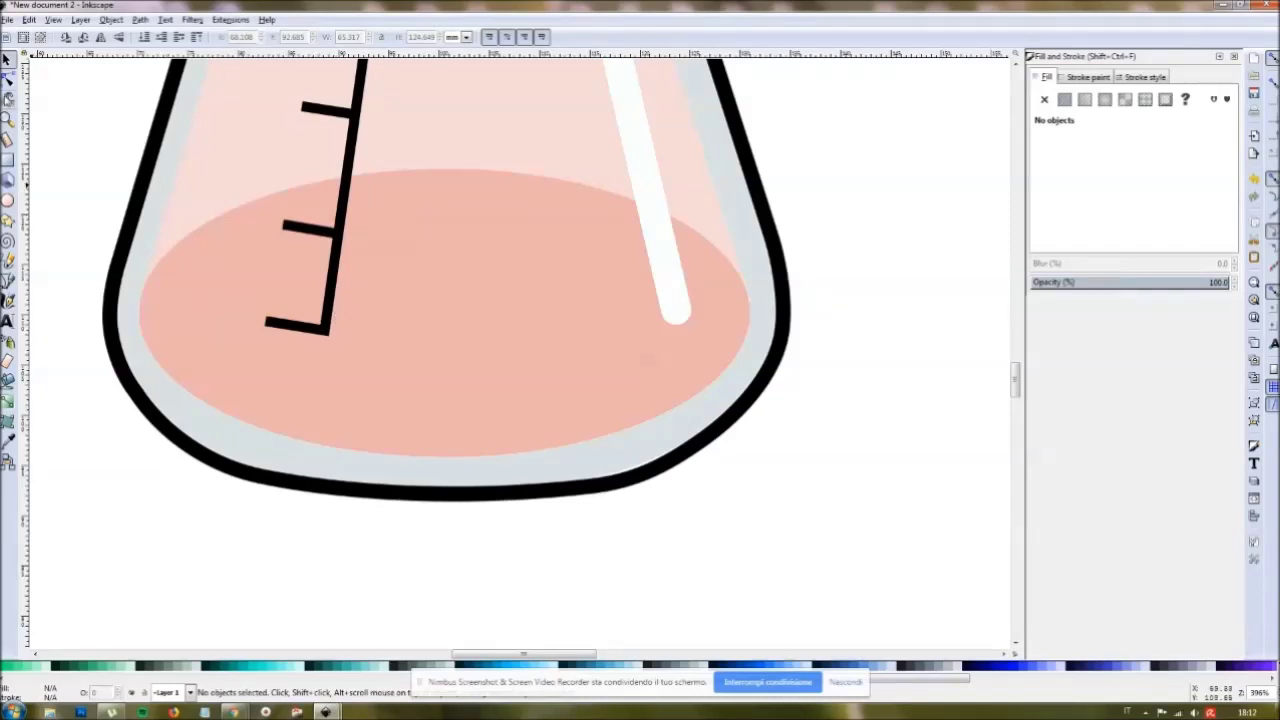
left_click(8, 118)
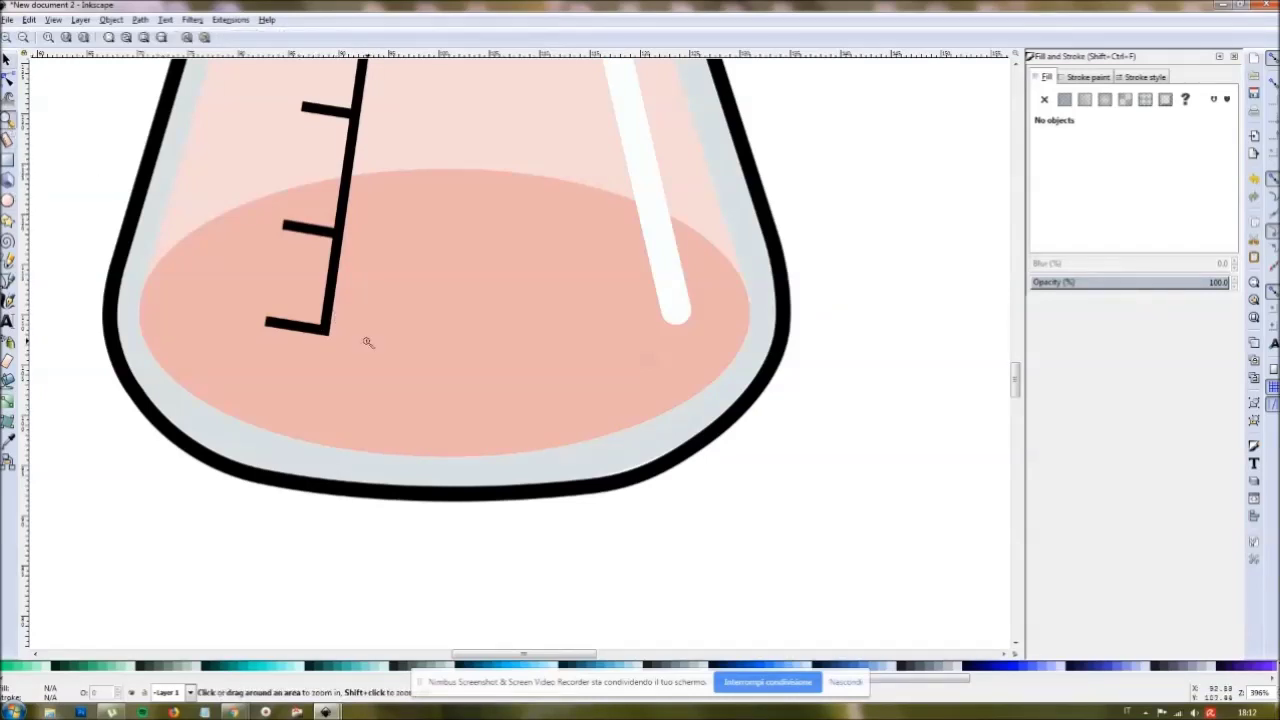
left_click(424, 334, "shift")
left_click(424, 334, "shift")
left_click(426, 335, "shift")
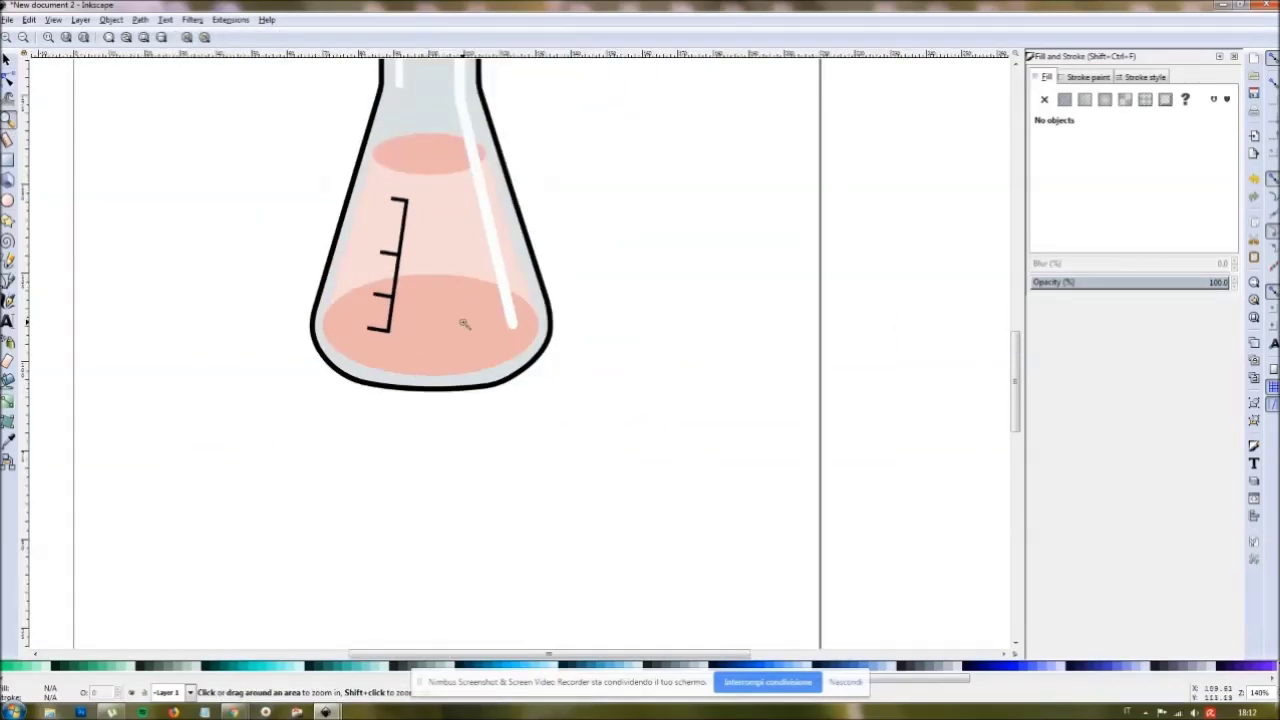
left_click(463, 286, "shift")
scroll(455, 330, "up", 4)
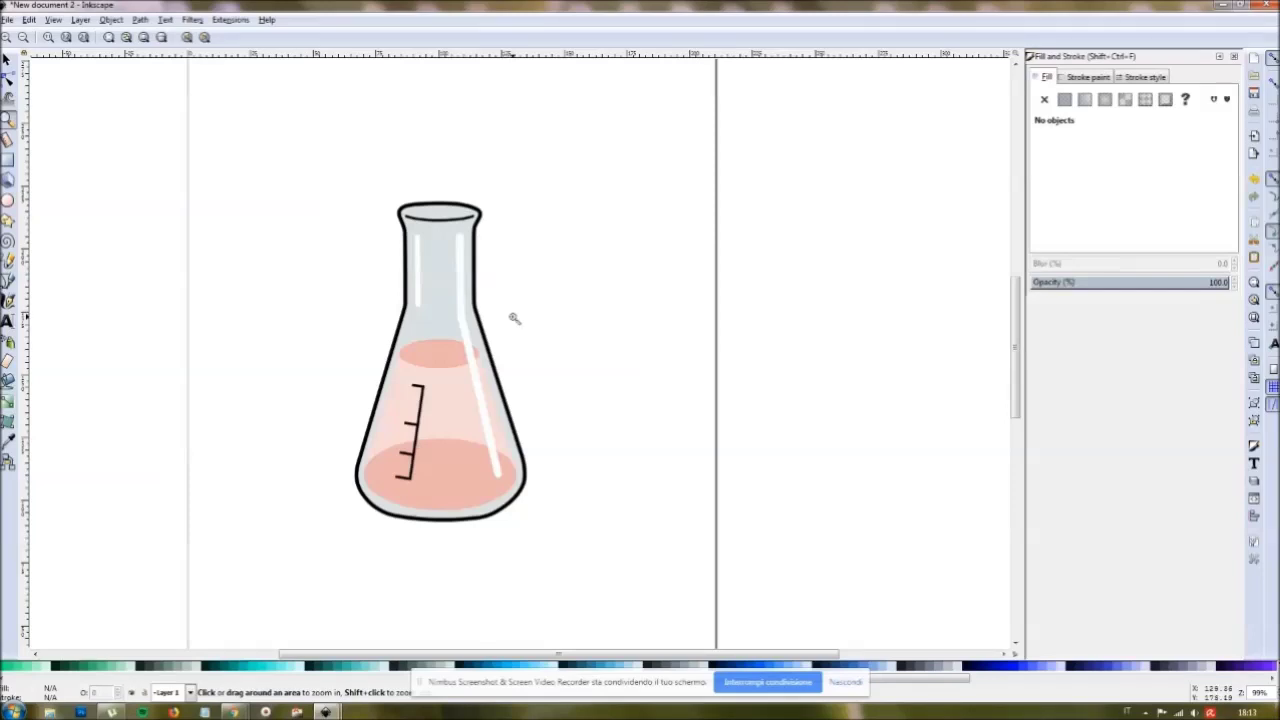
Step: Give the short white reflection line on the flask's neck round stroke caps
left_click(421, 248)
left_click(421, 248)
left_click(421, 248)
left_click(431, 248)
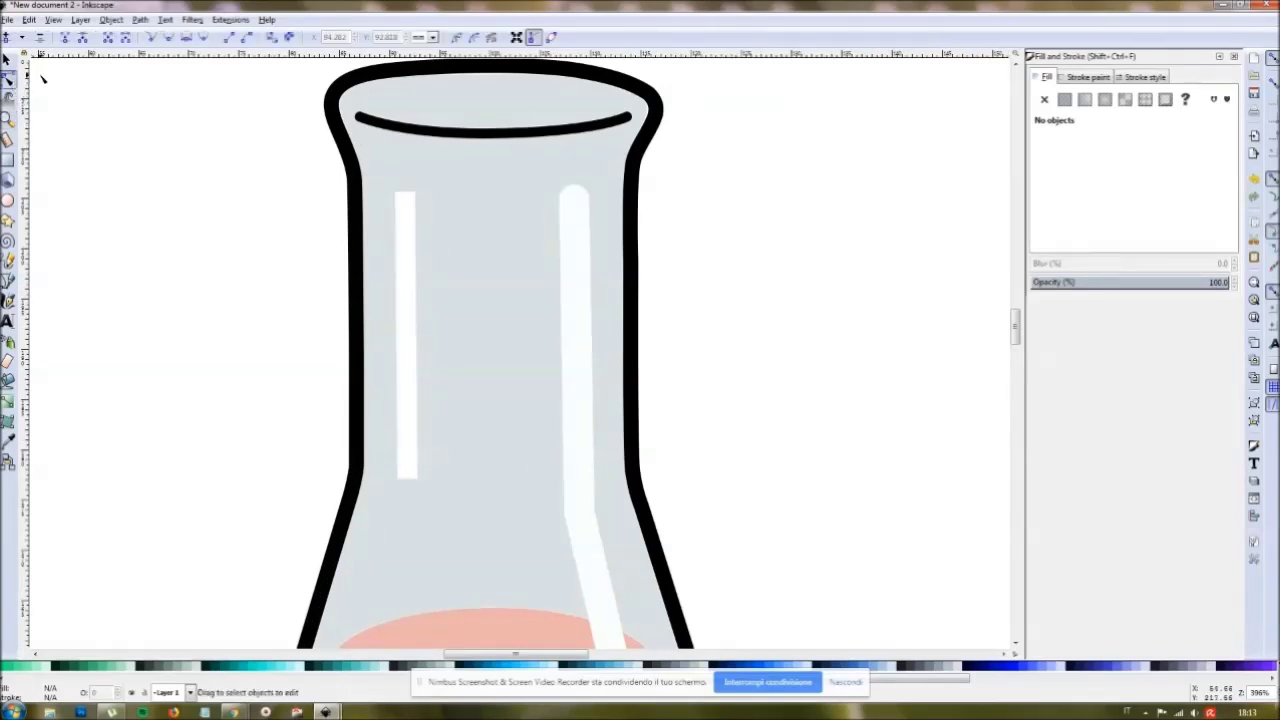
left_click(7, 60)
left_click(405, 231)
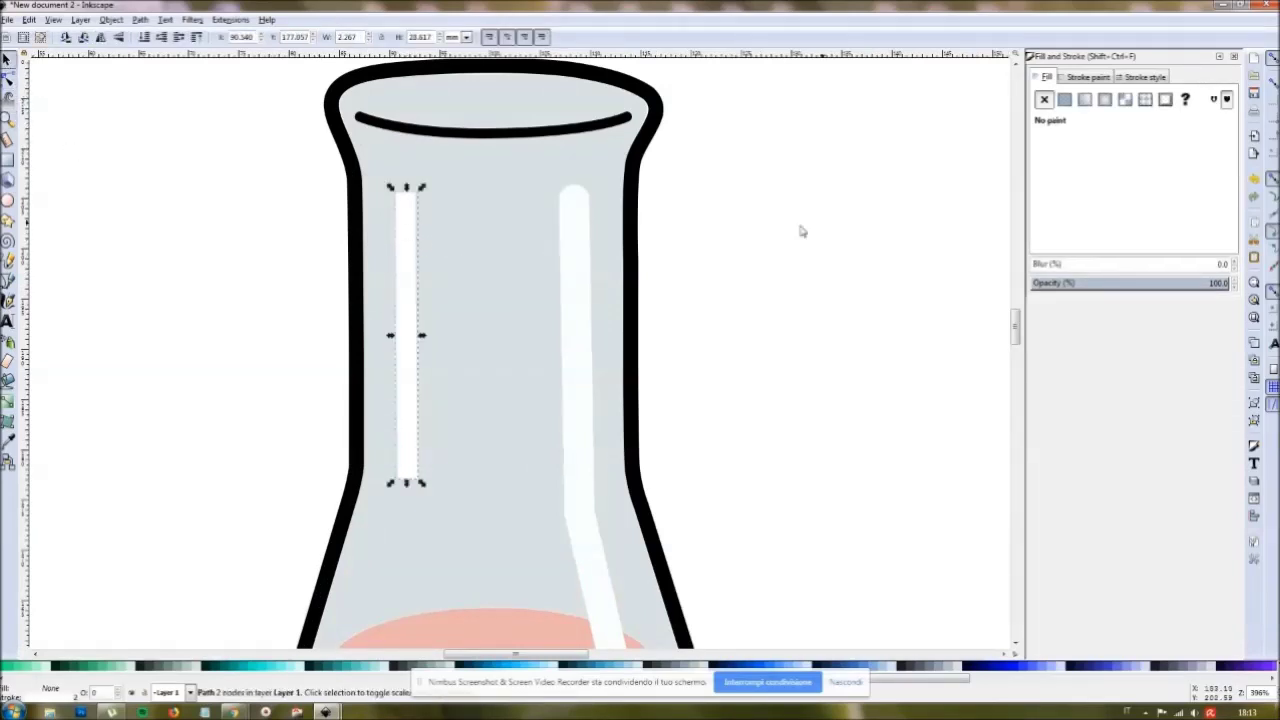
left_click(1146, 78)
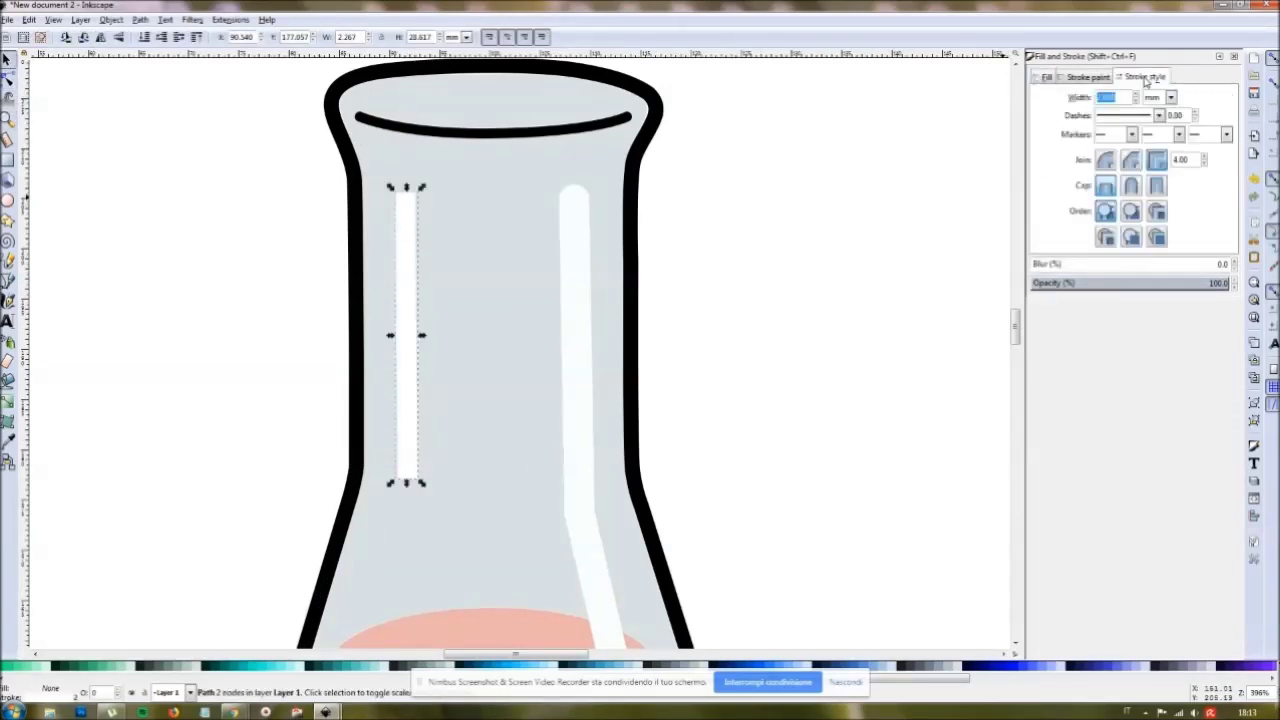
left_click(1130, 186)
left_click(86, 119)
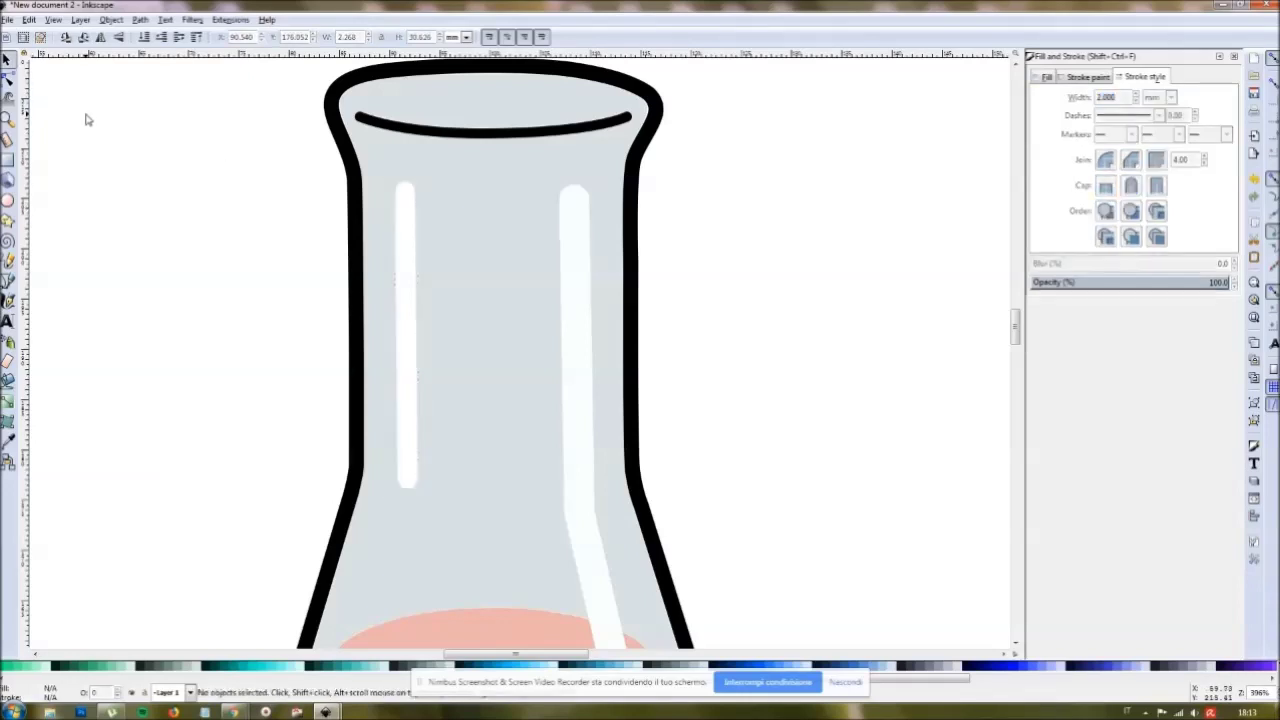
left_click(8, 120)
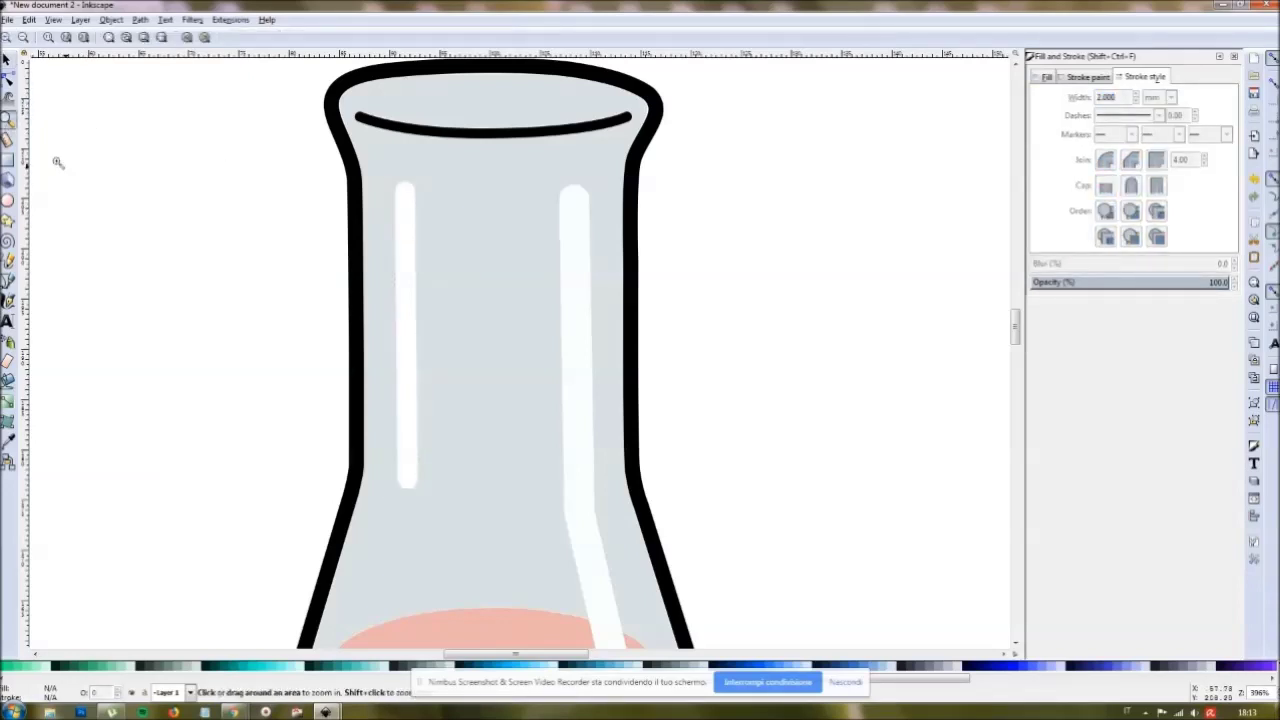